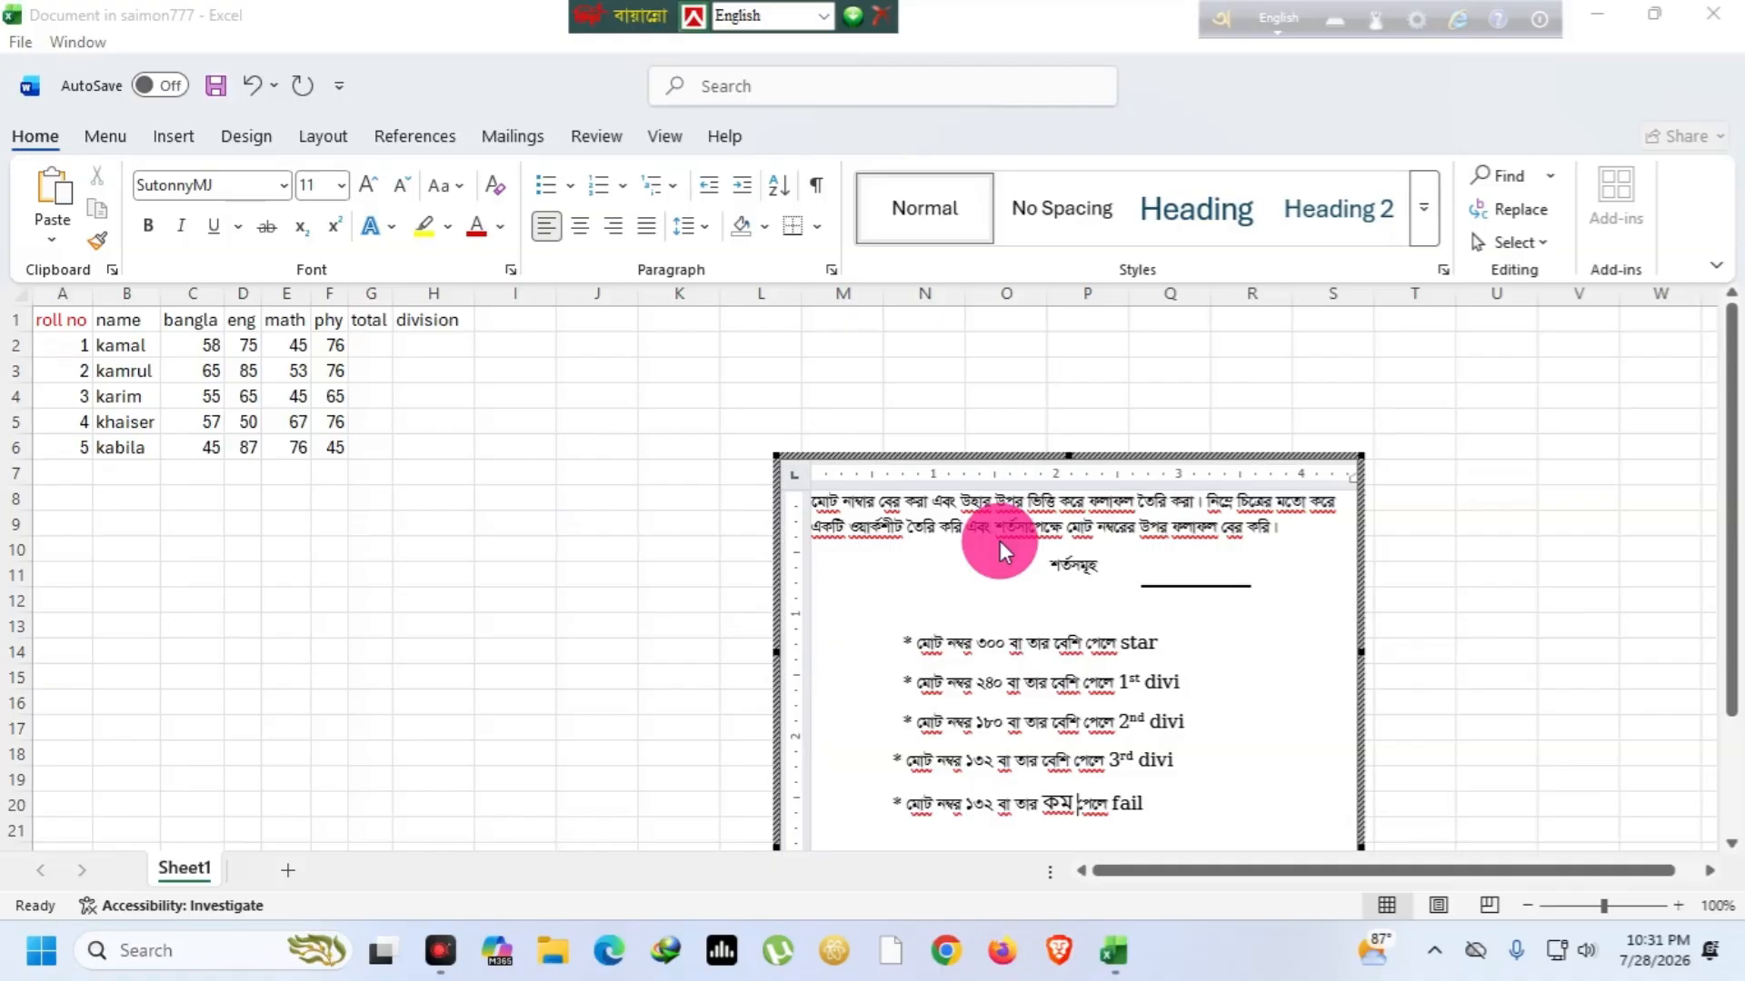
Begin a formula in cell G2 and switch the keyboard input from Bangla to English, removing the wrongly entered Bangla characters
click(368, 343)
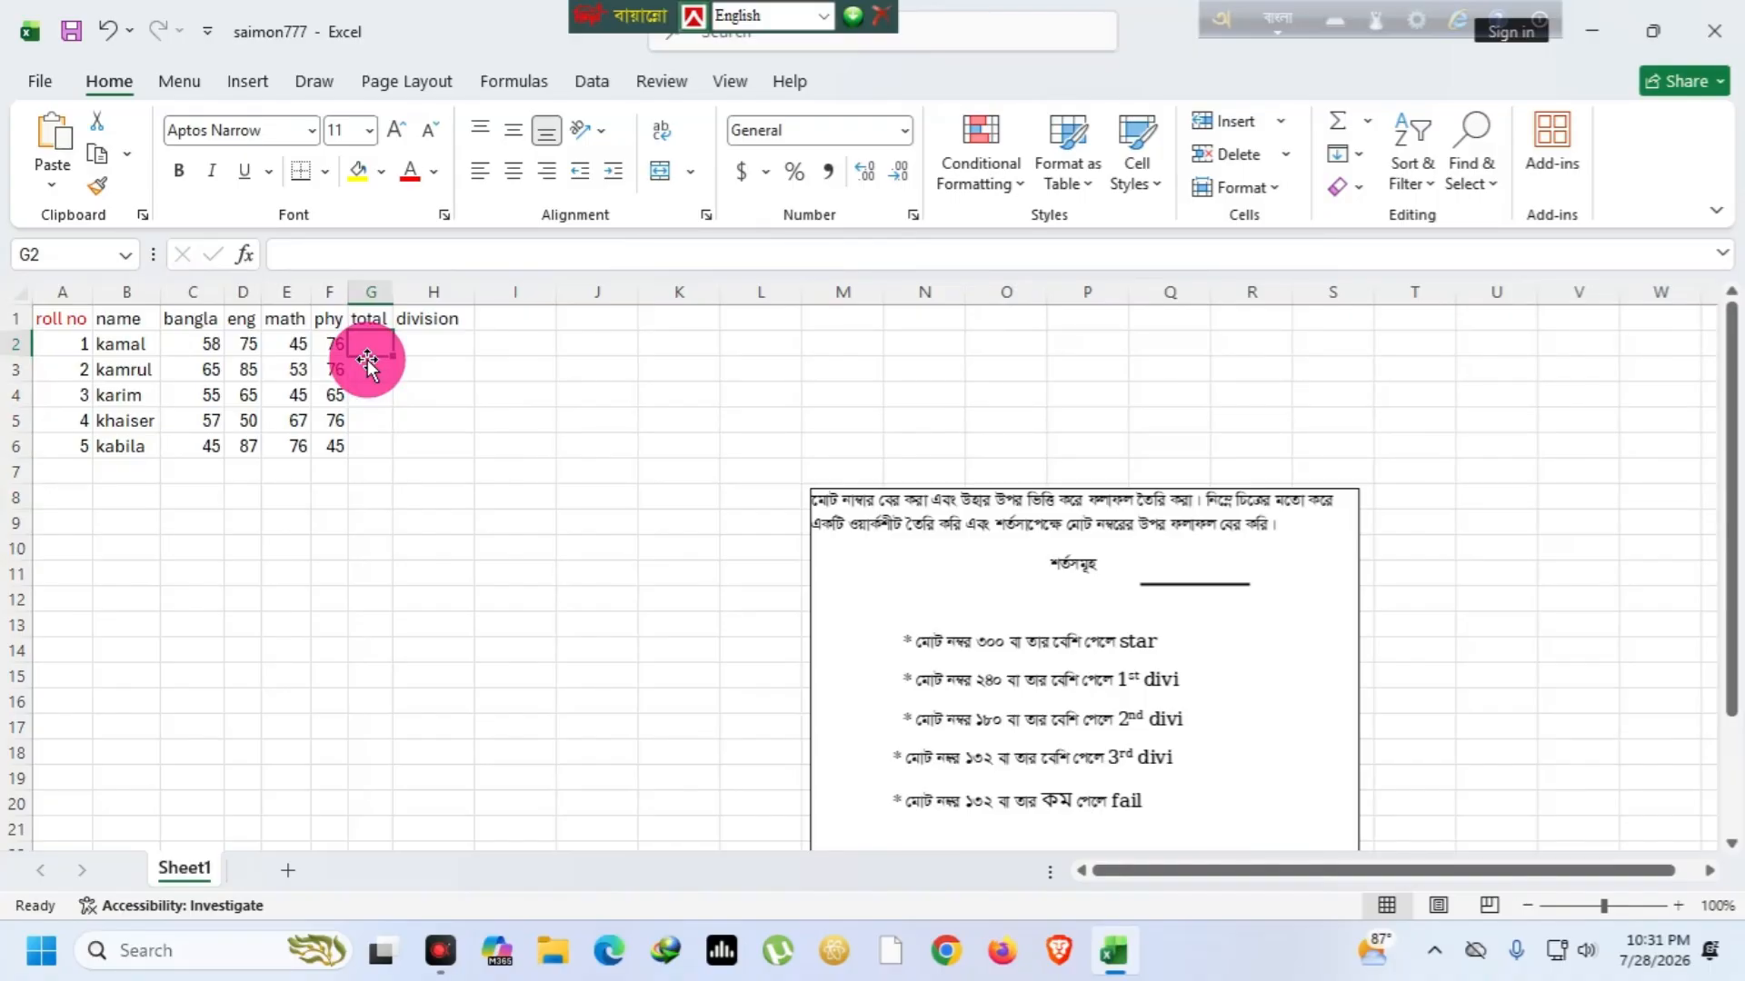
text(=)
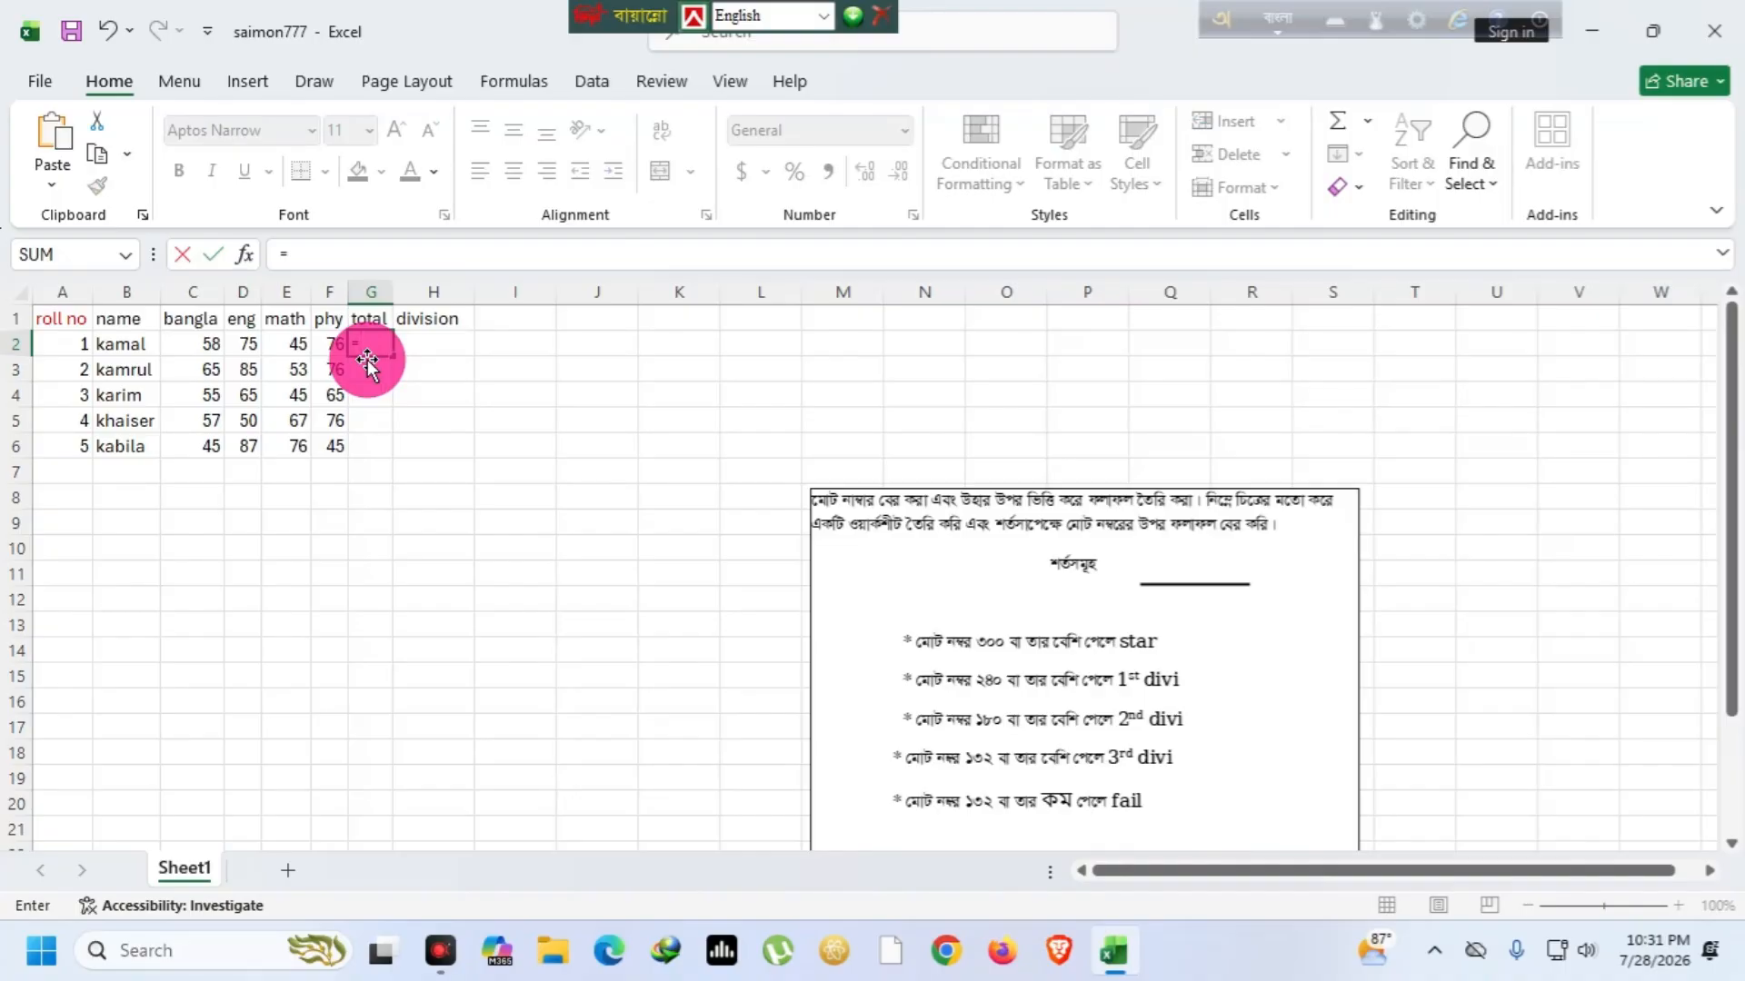
text(ুজম)
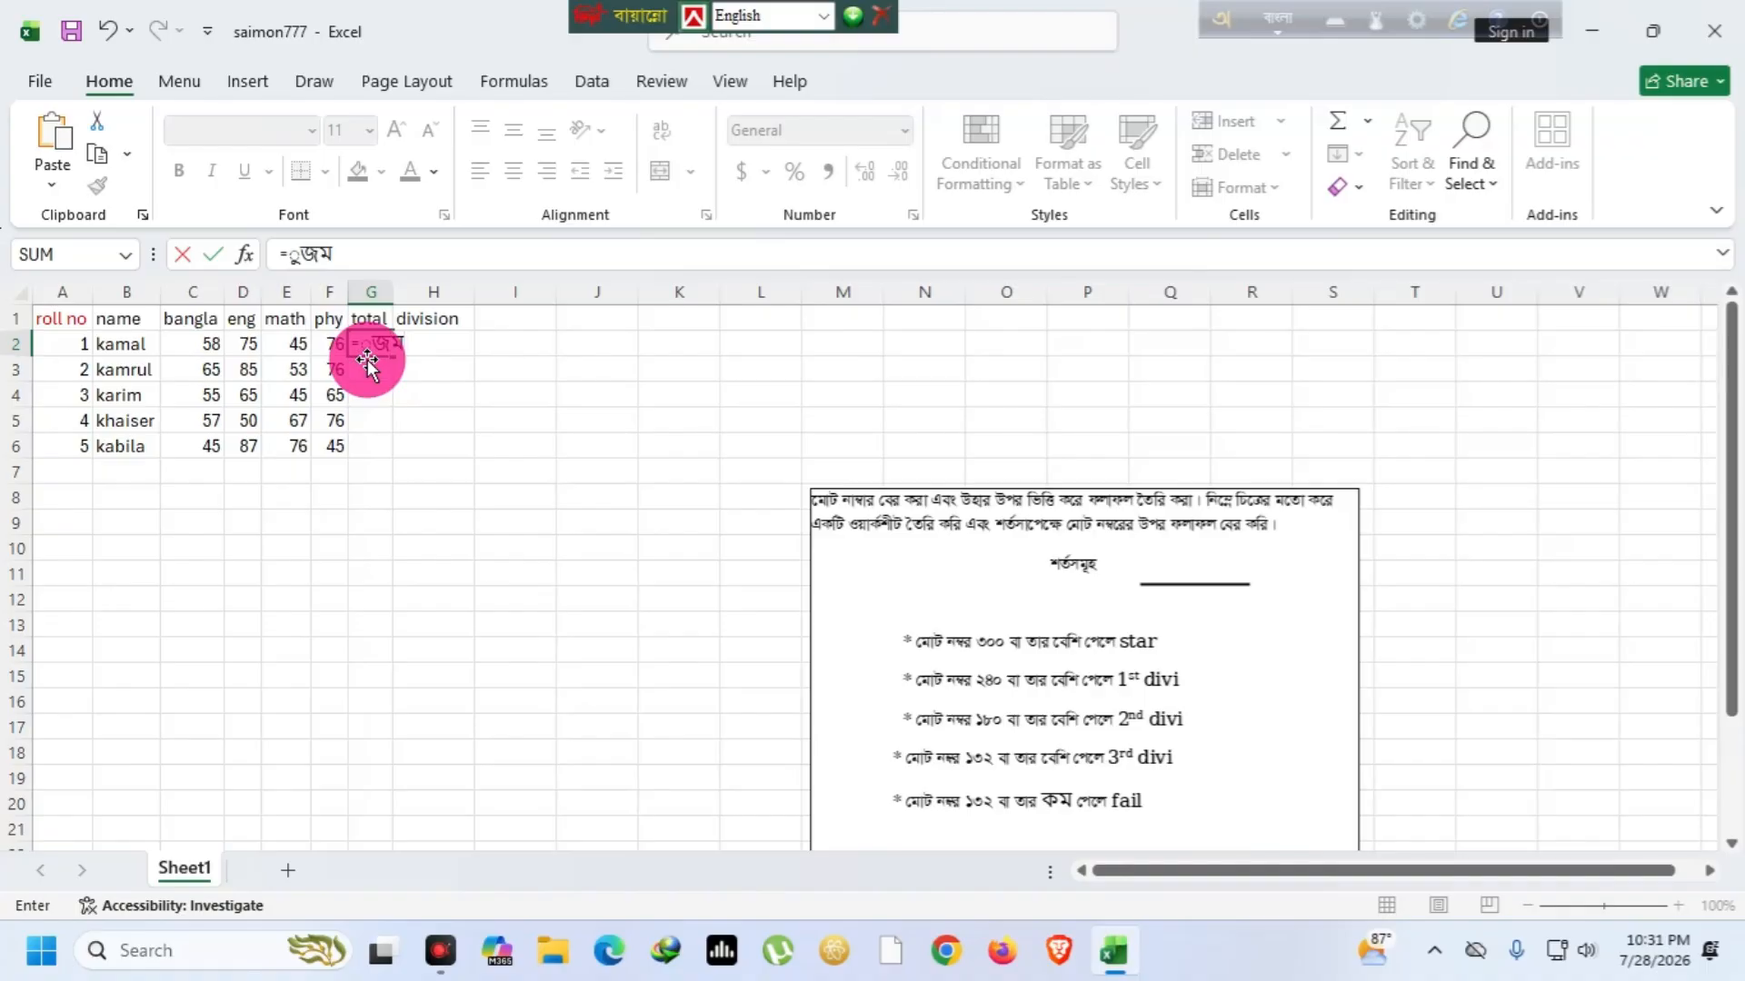
key(BackSpace)
key(BackSpace)
key(BackSpace)
key(F12)
Add up the four subject marks in G2 with =sum(c2:f2) and fill the formula down to G6
text(sum)
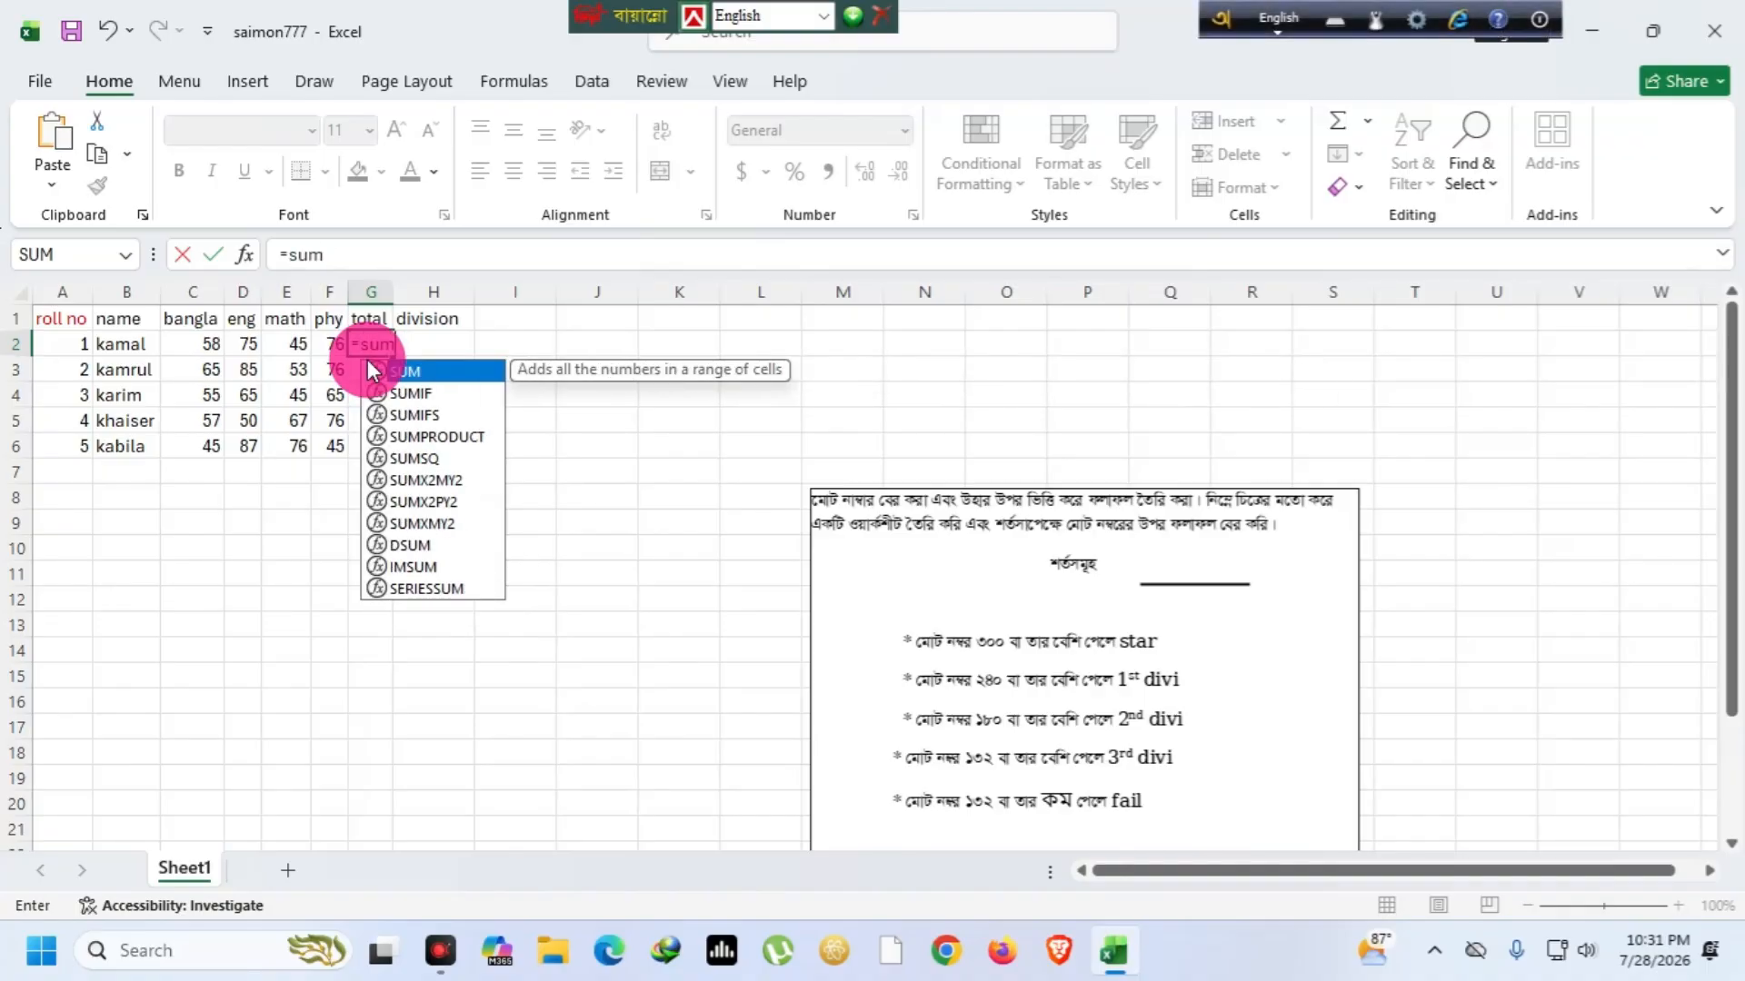
text(()
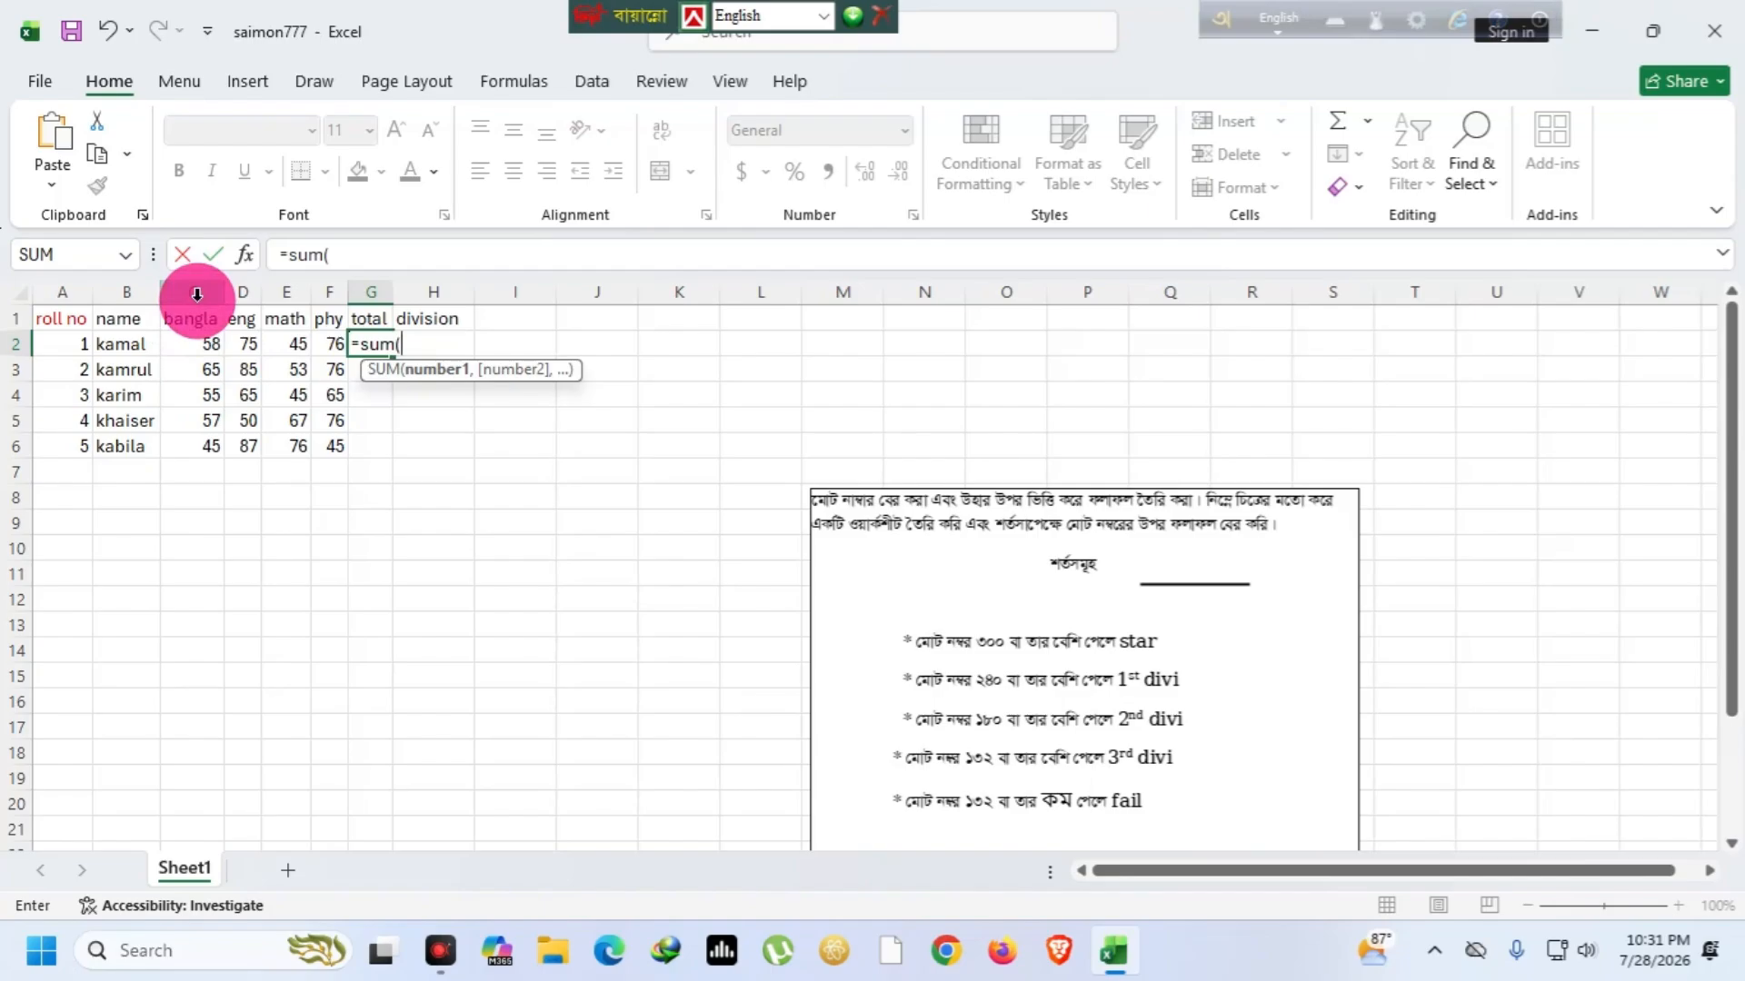
text(c)
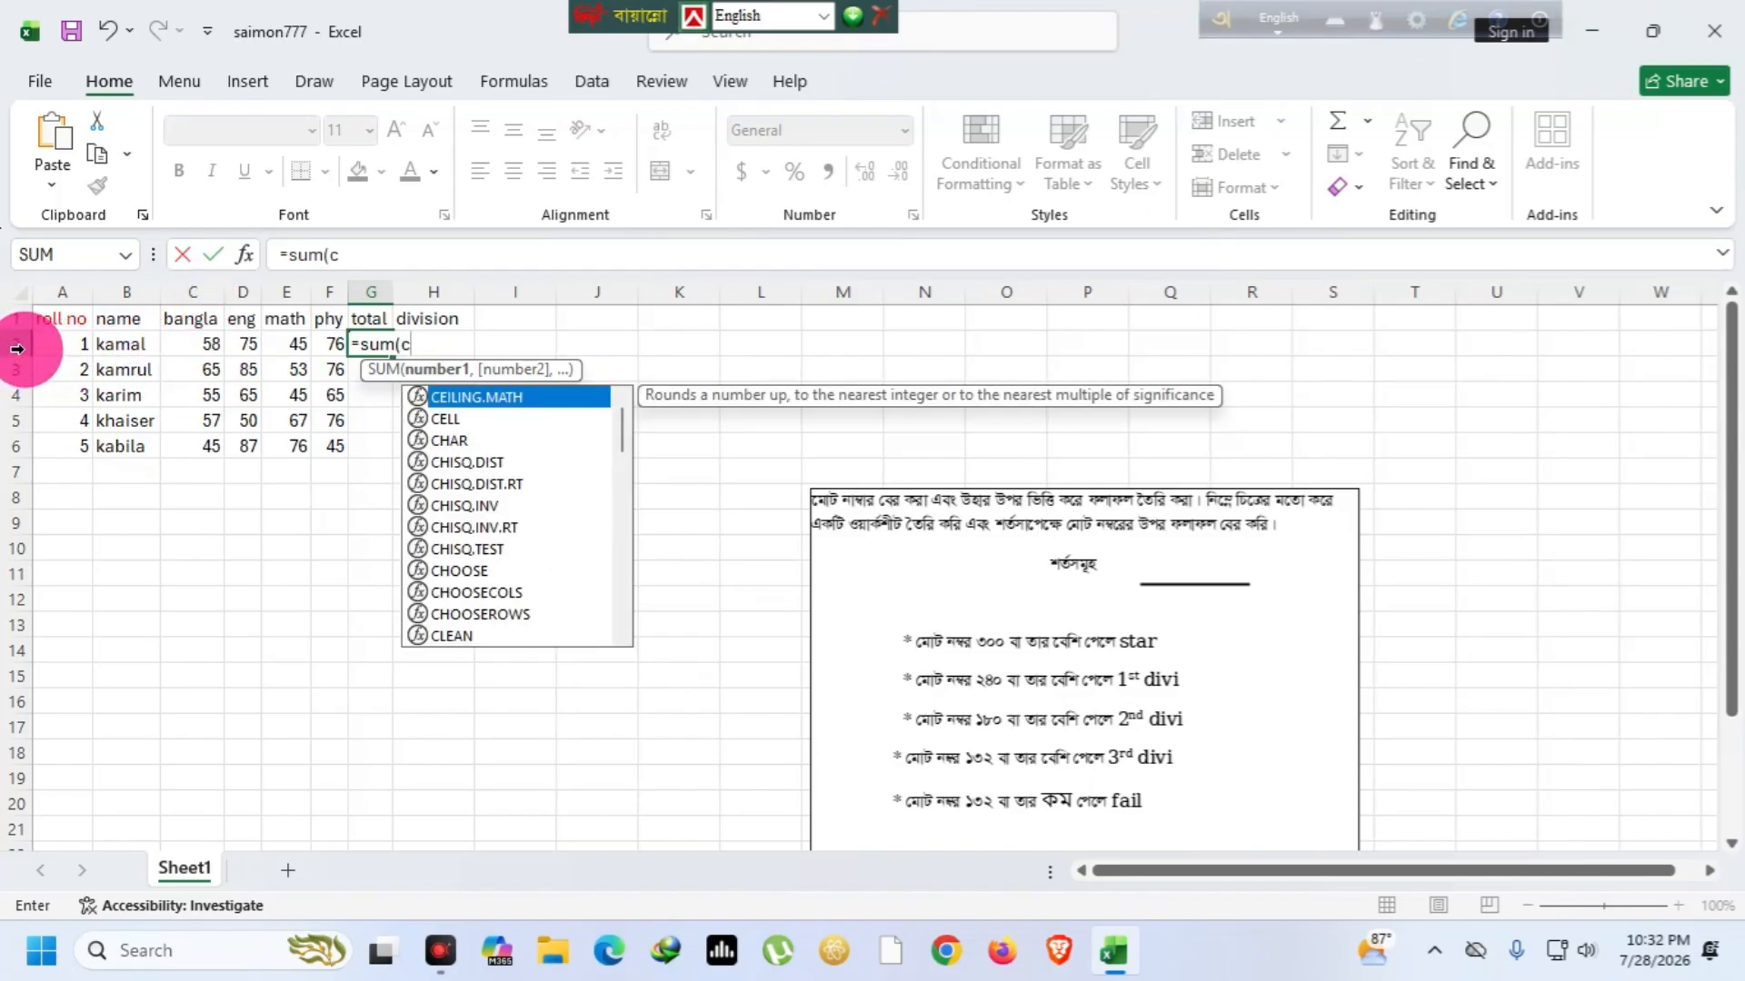
text(2)
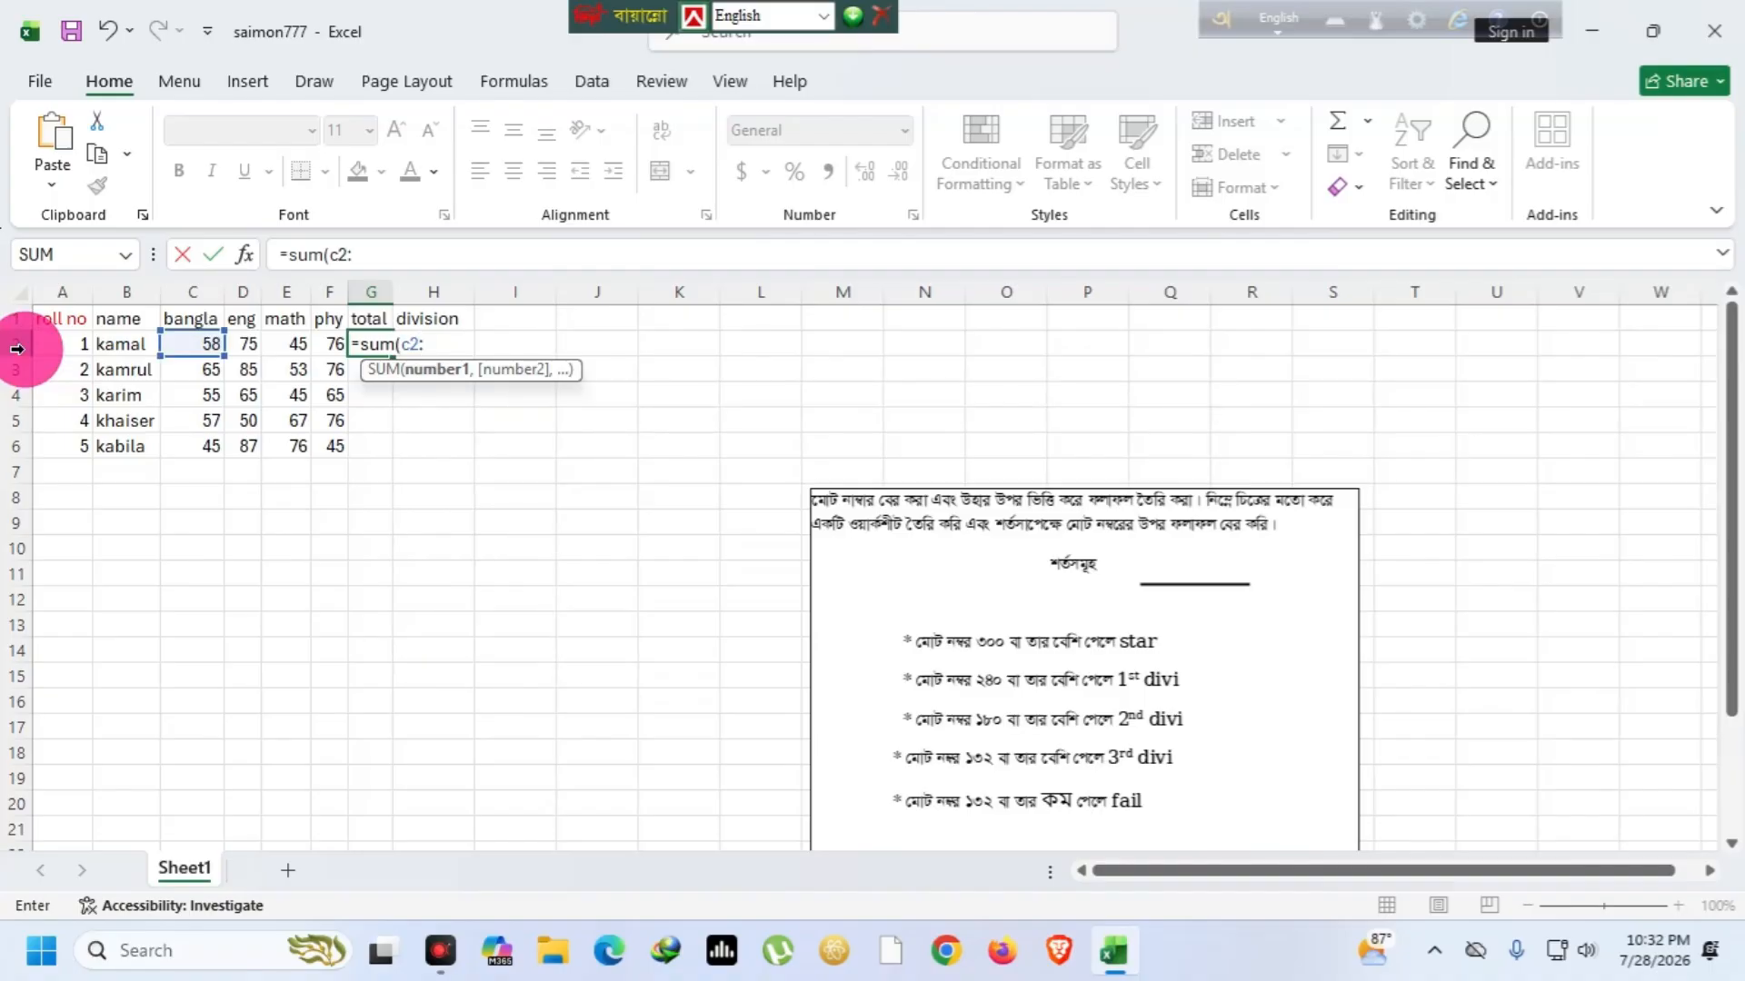
text(:f)
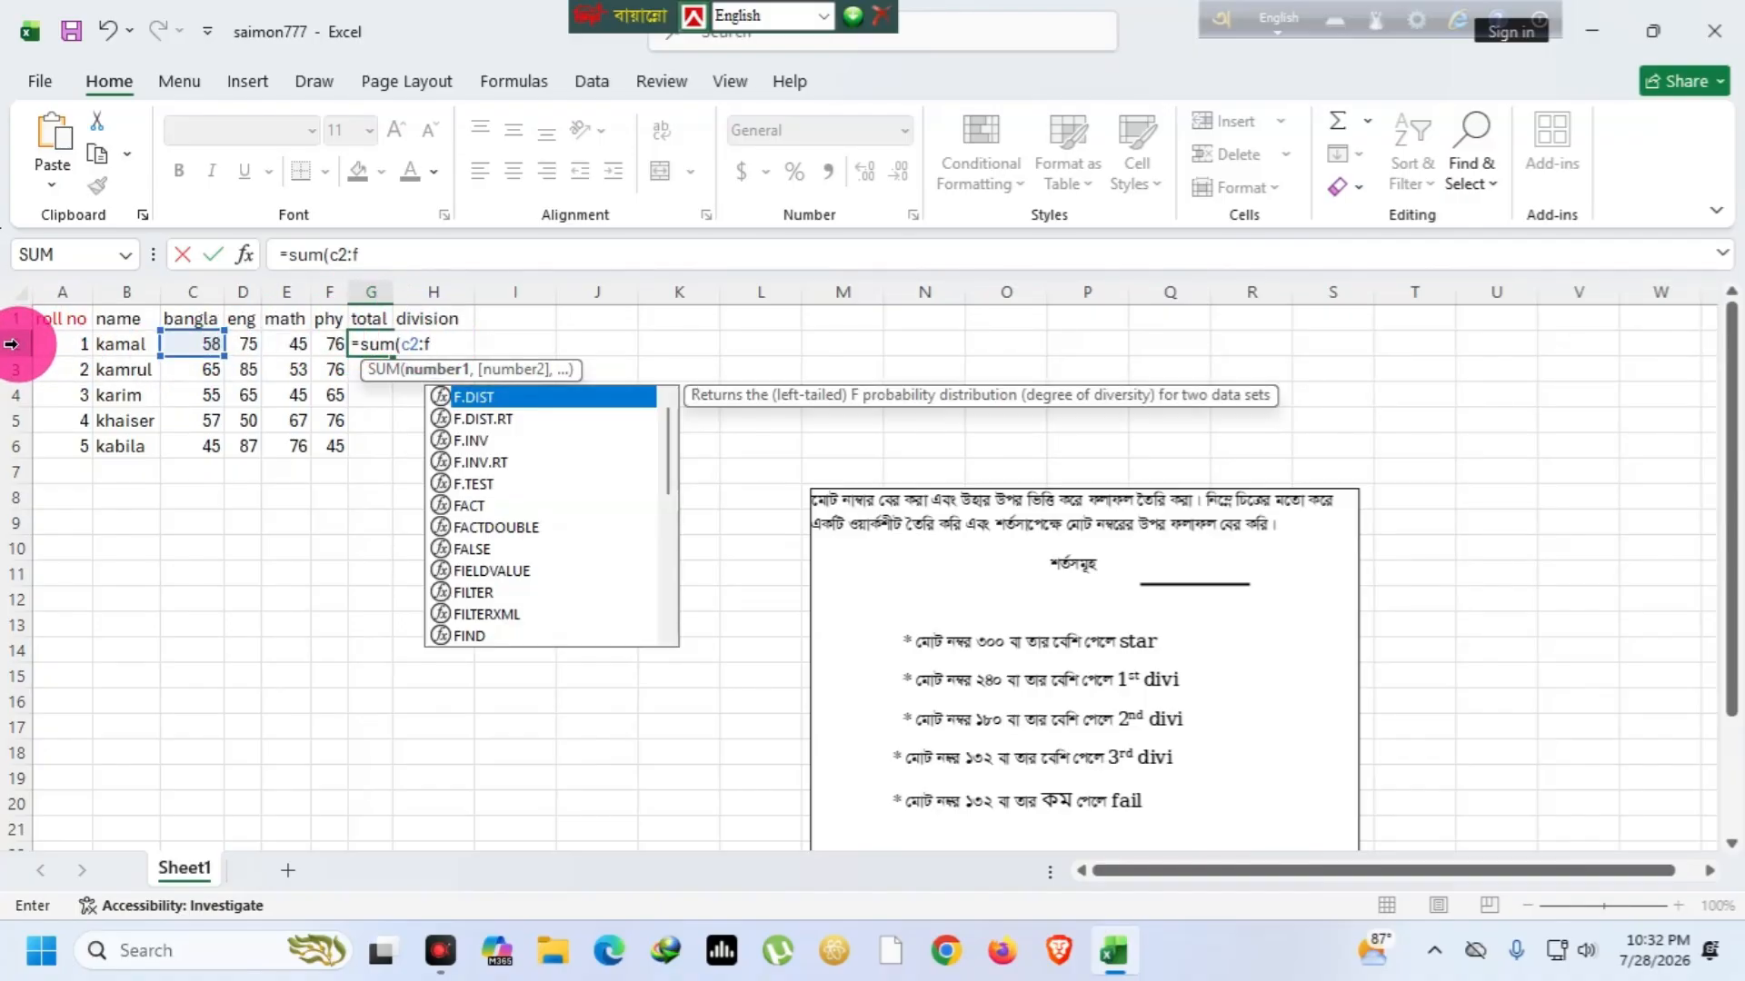
text(2)
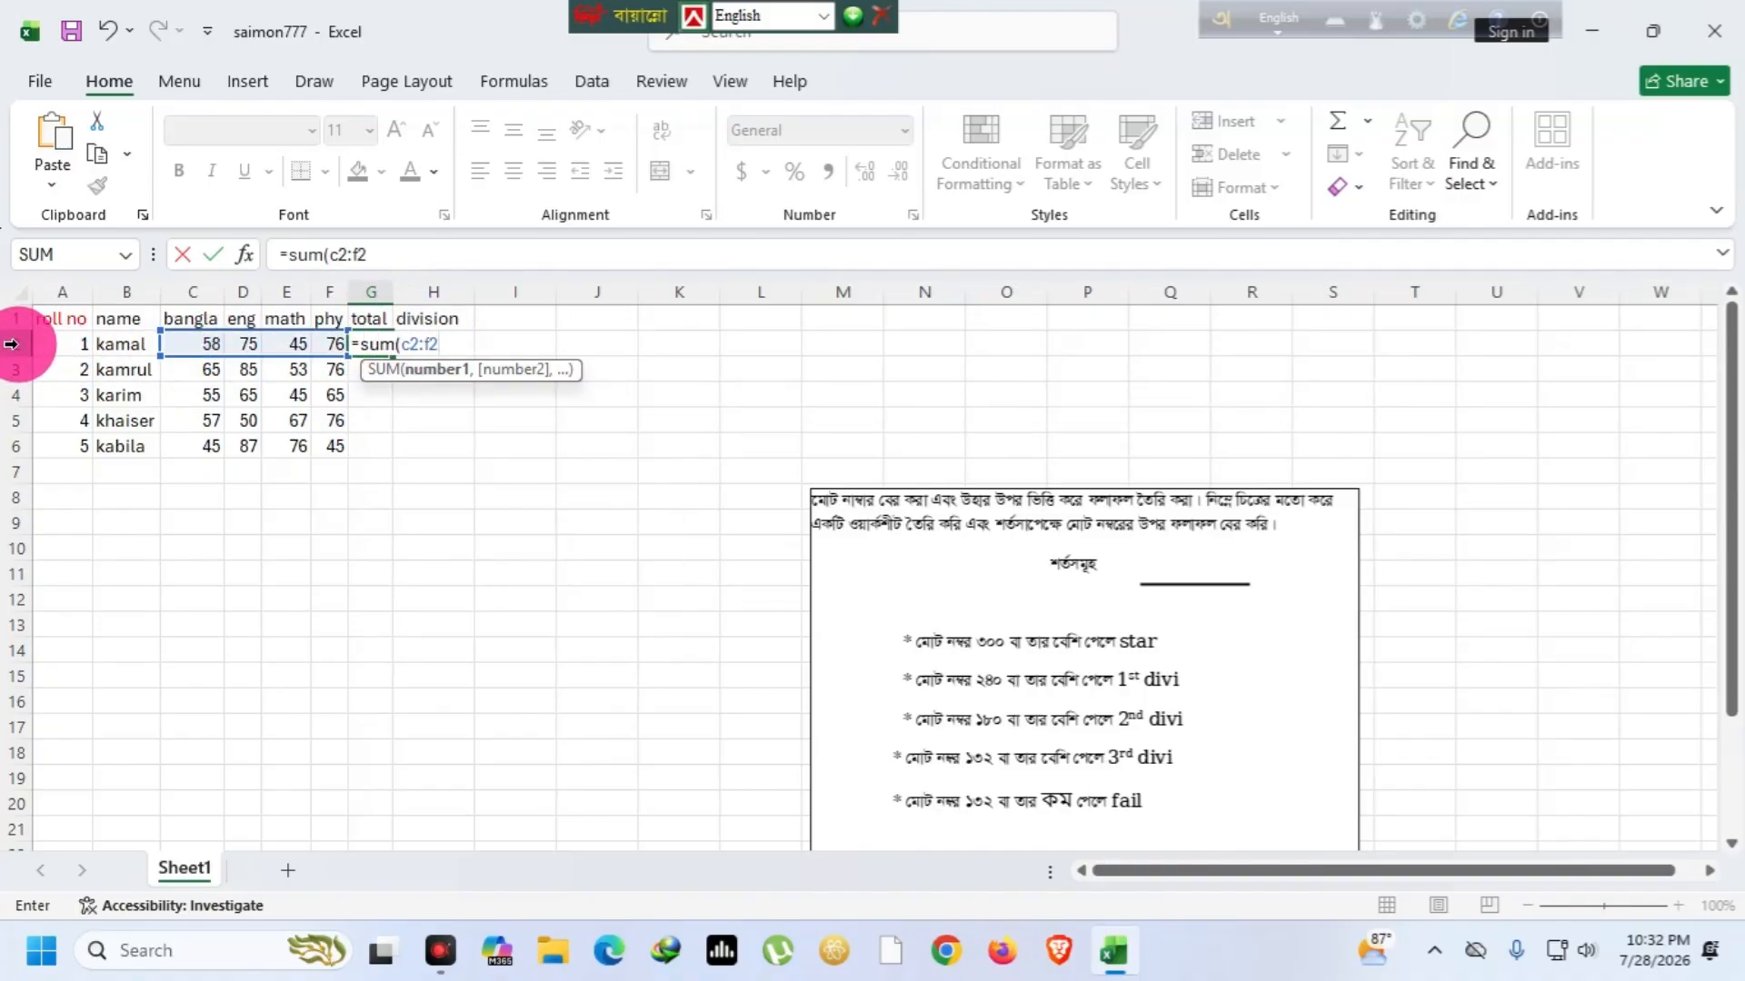
text())
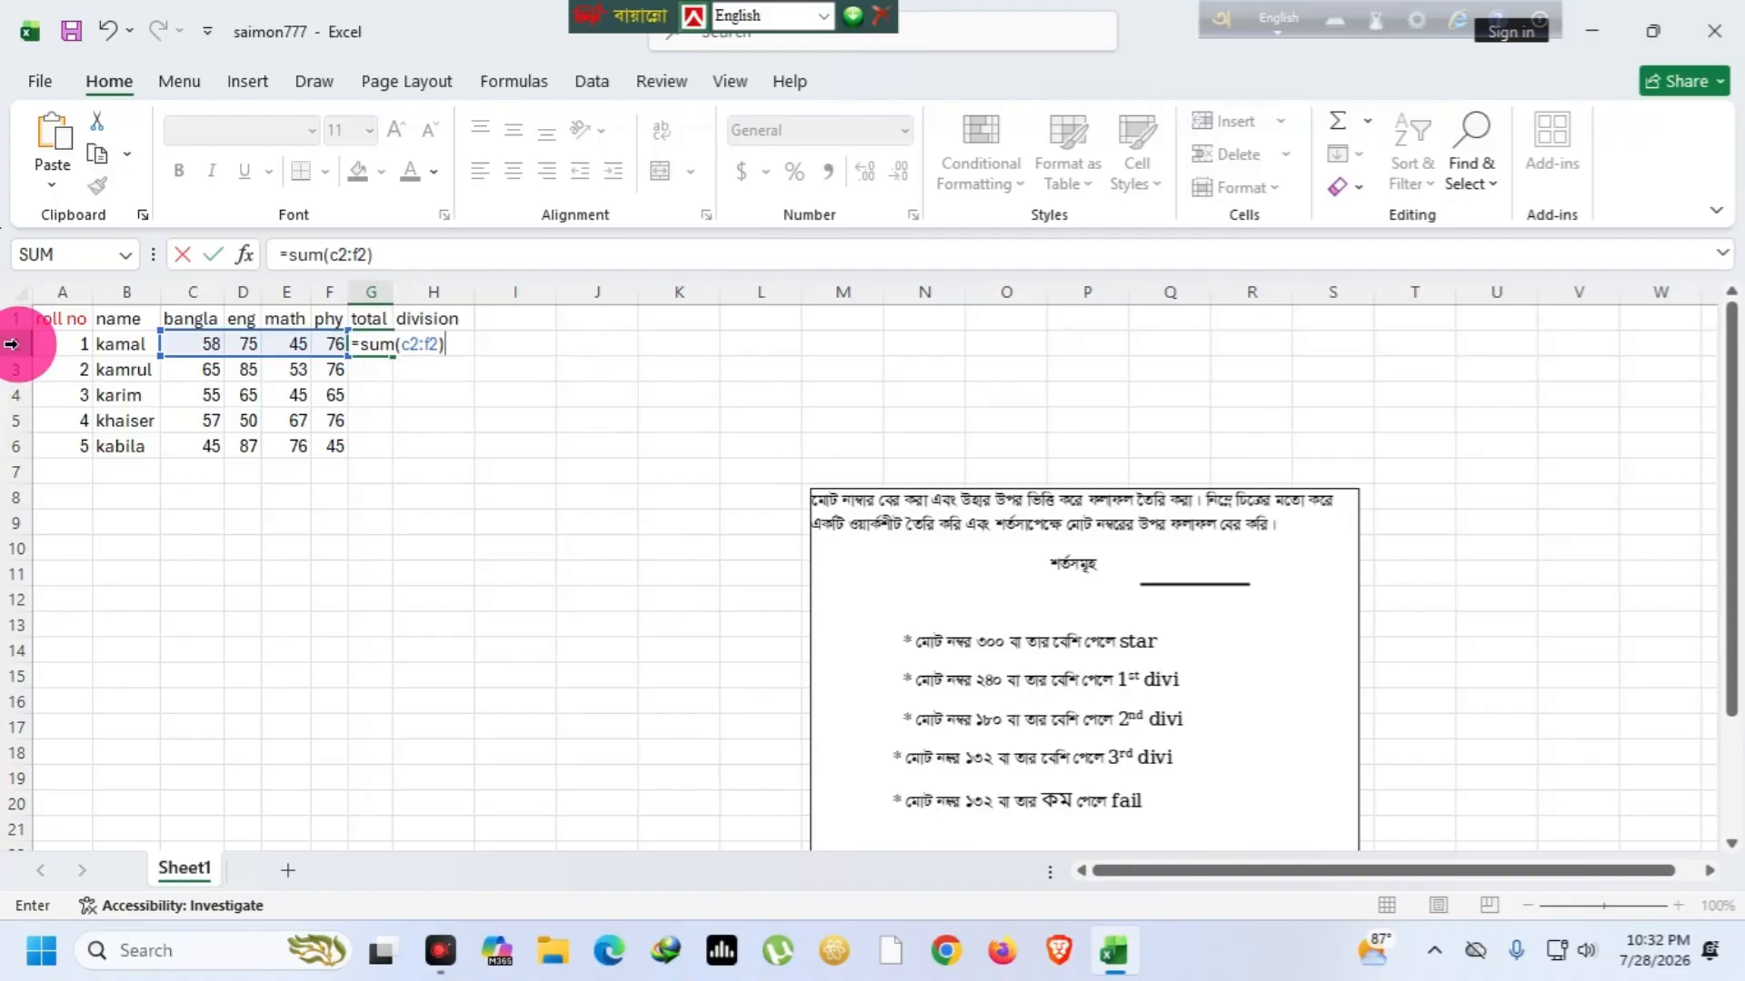
key(Return)
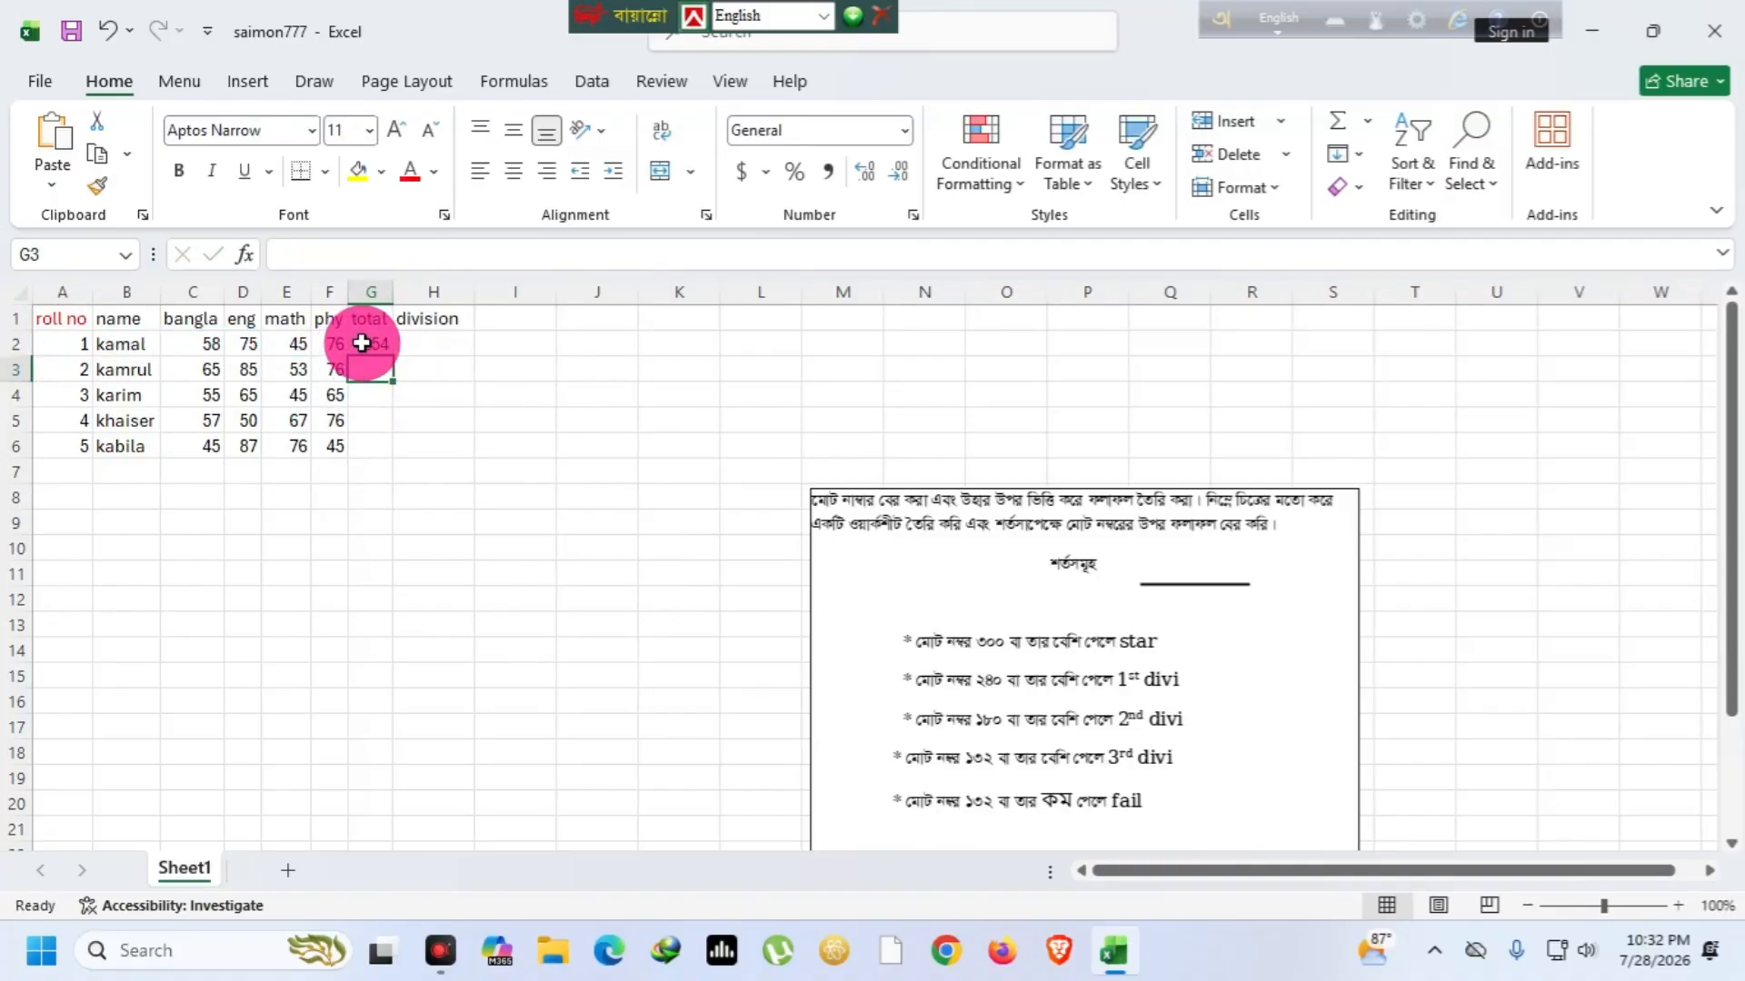
click(361, 344)
drag(391, 356, 389, 452)
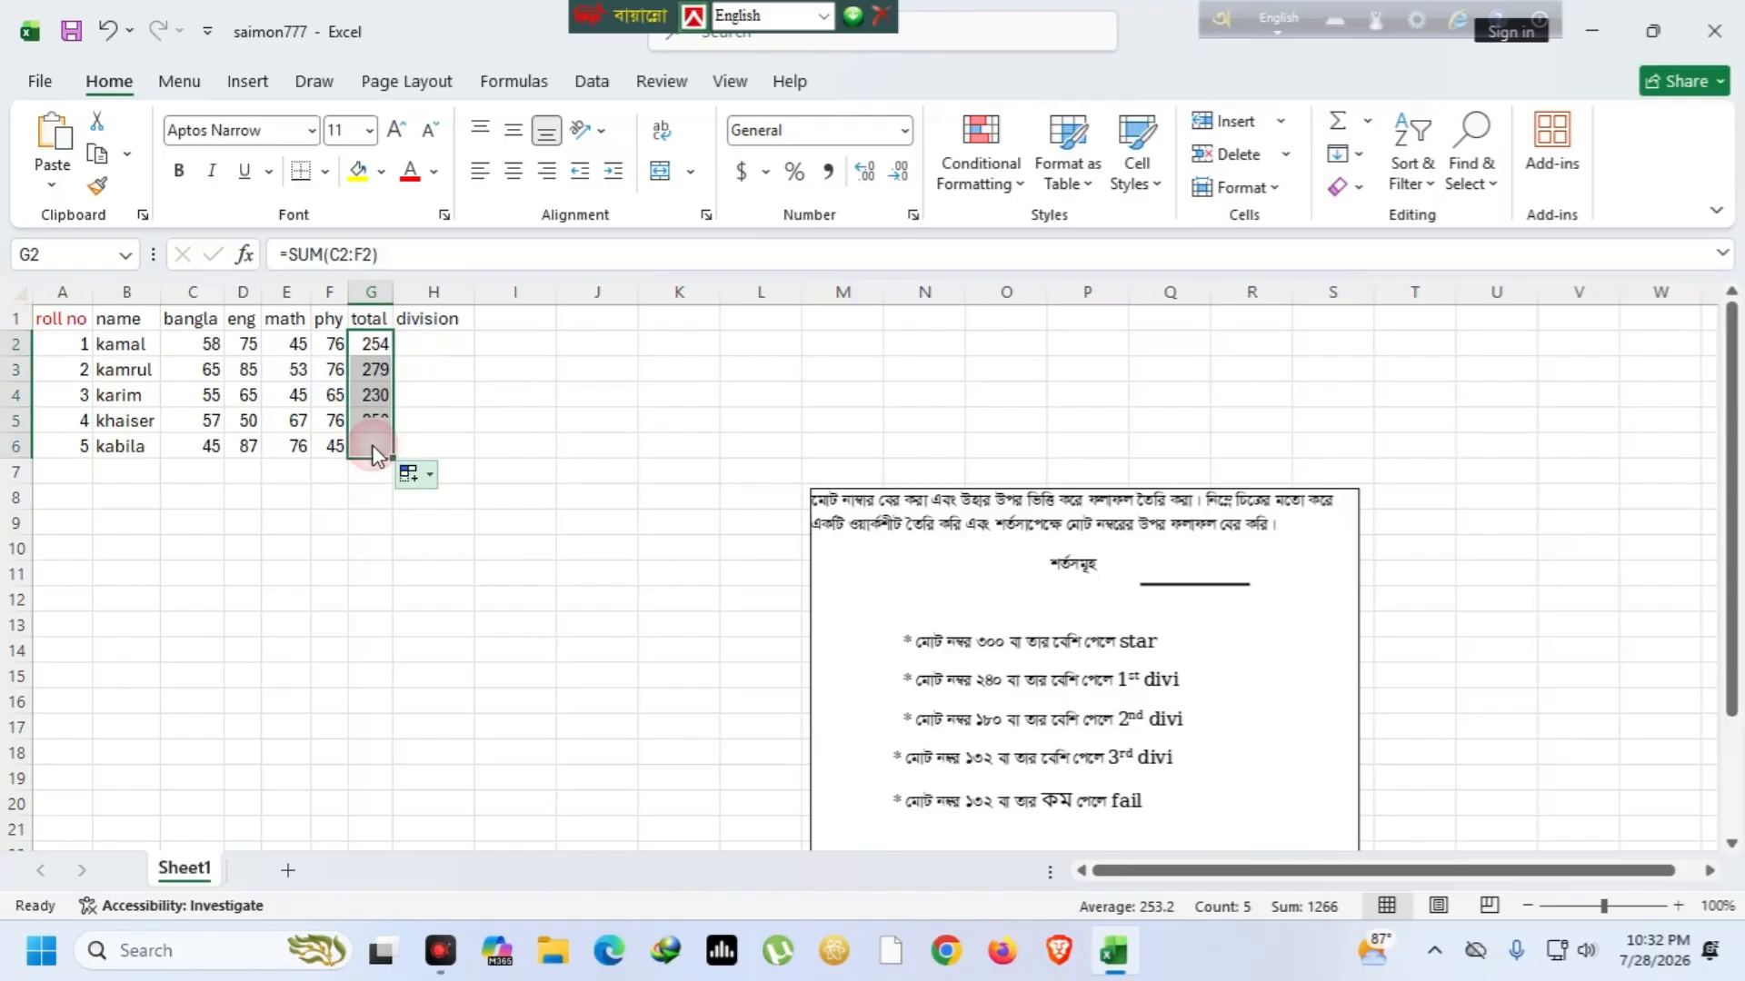
Start the division formula in H2 with =if(g2>=300,"start", as the first condition
click(451, 338)
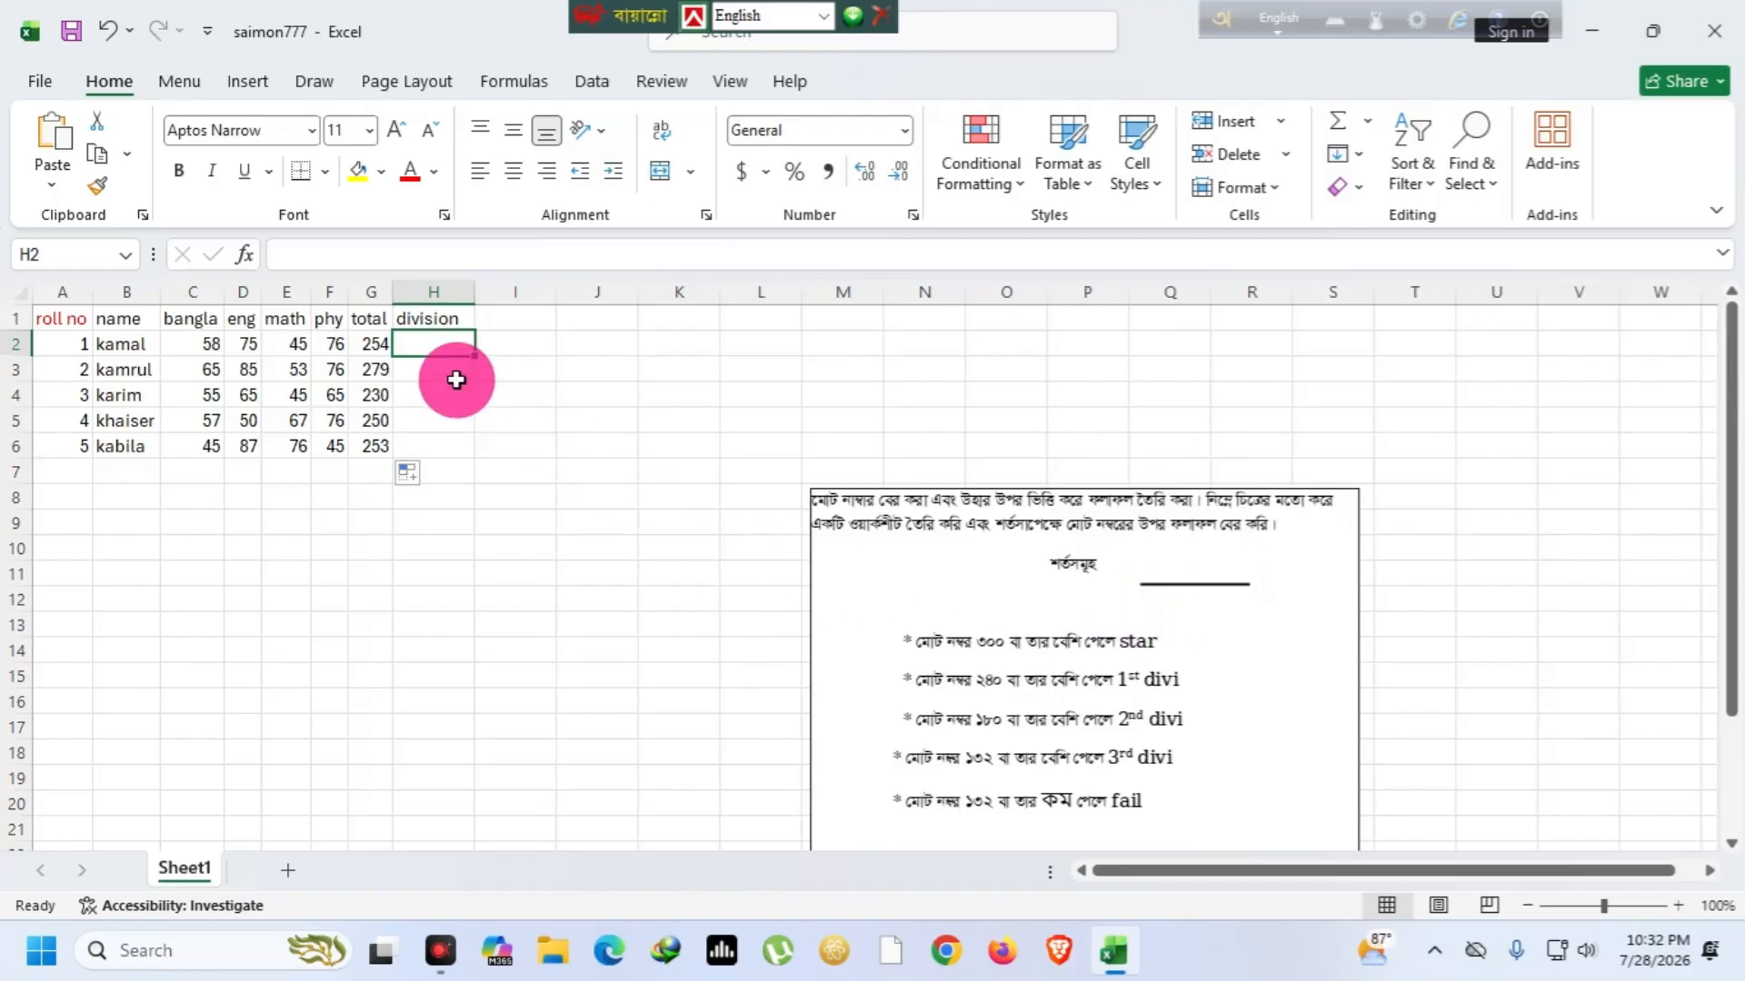
text(=)
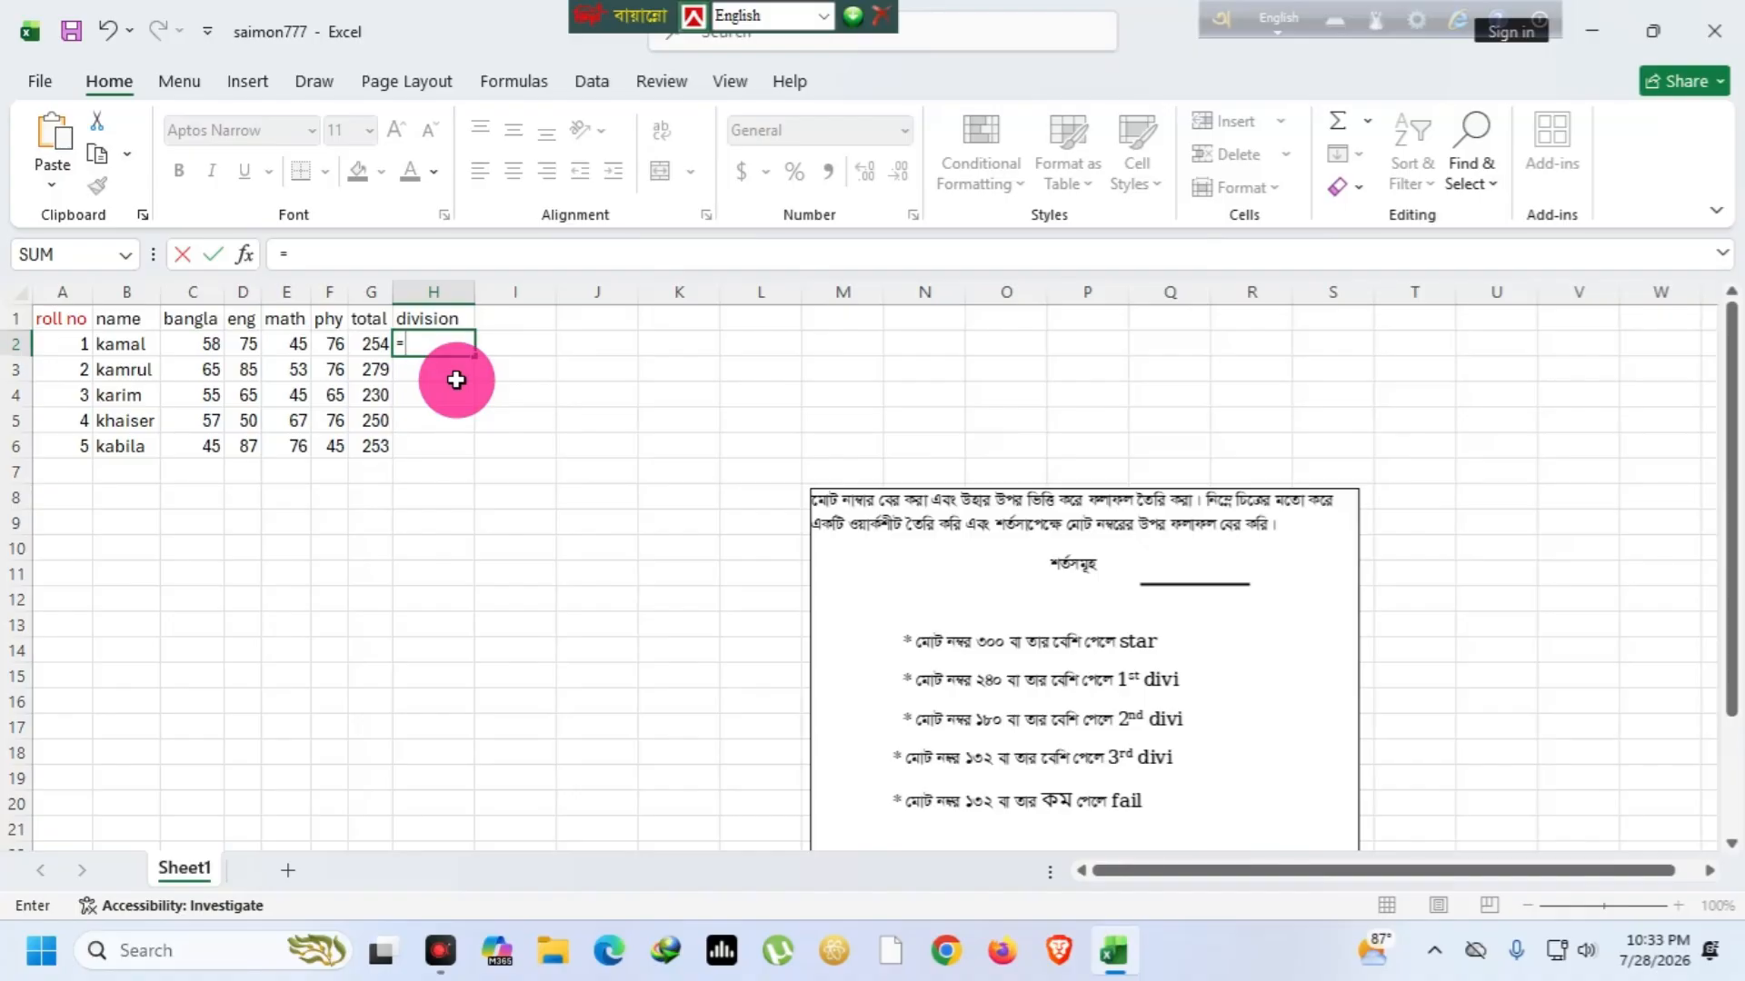
text(if()
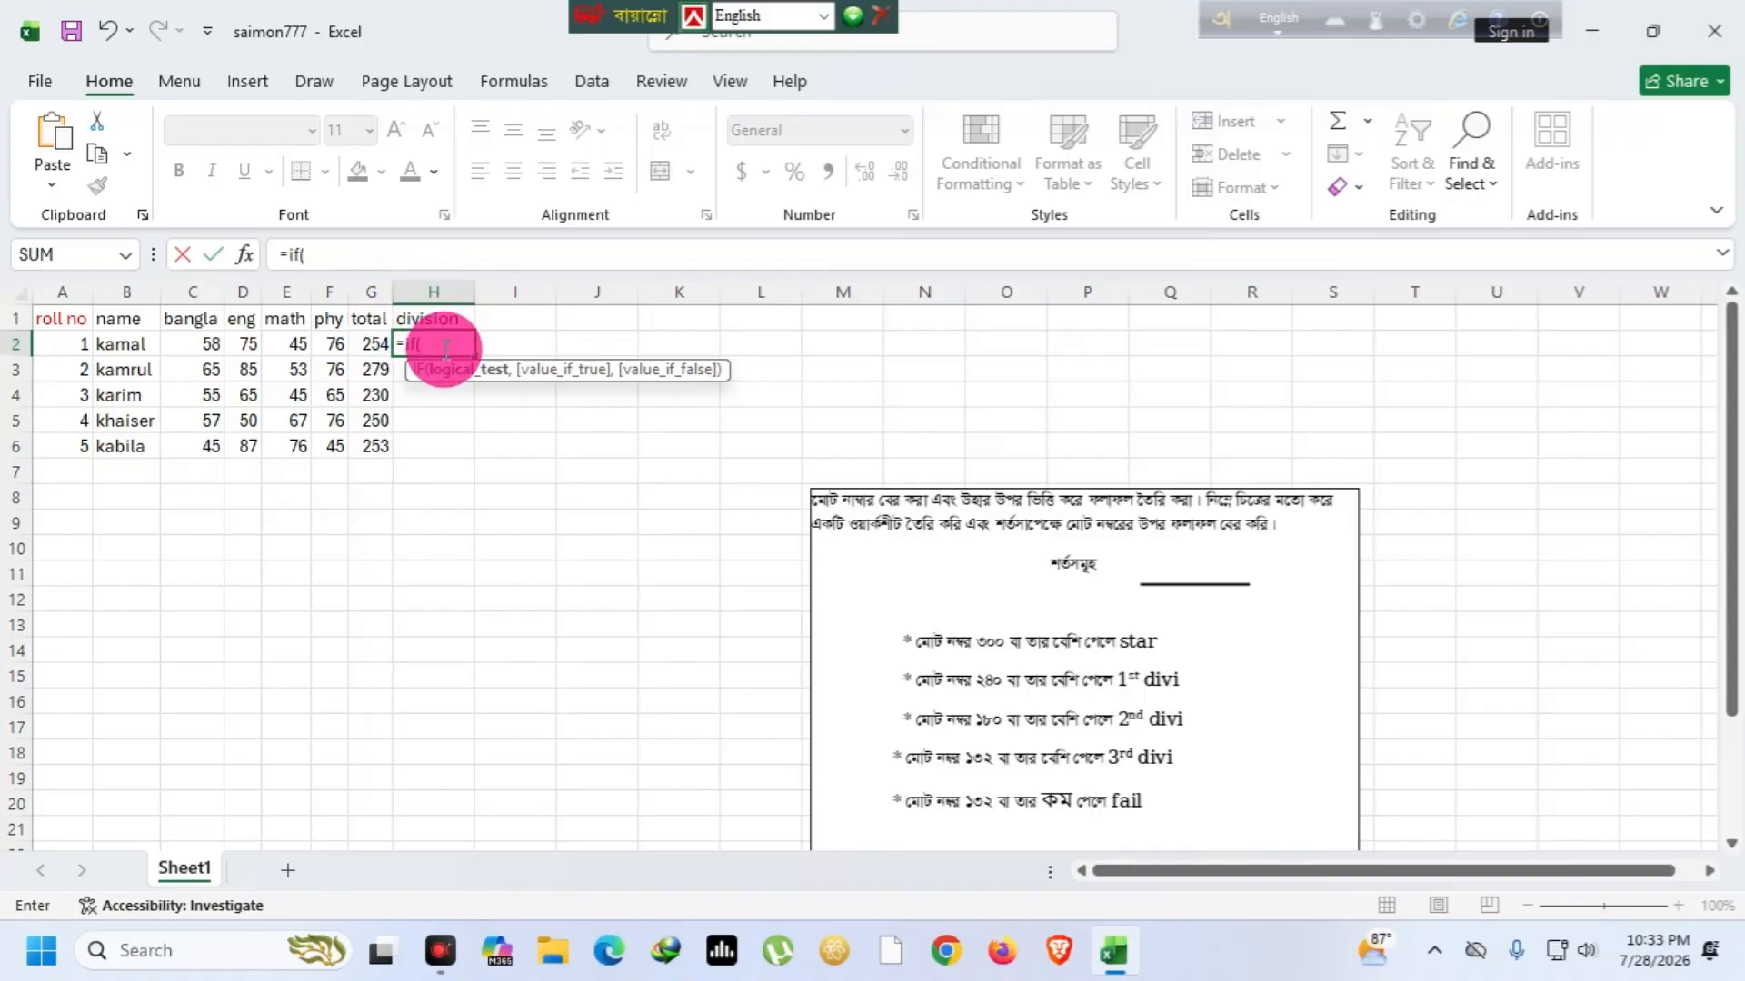
text(g)
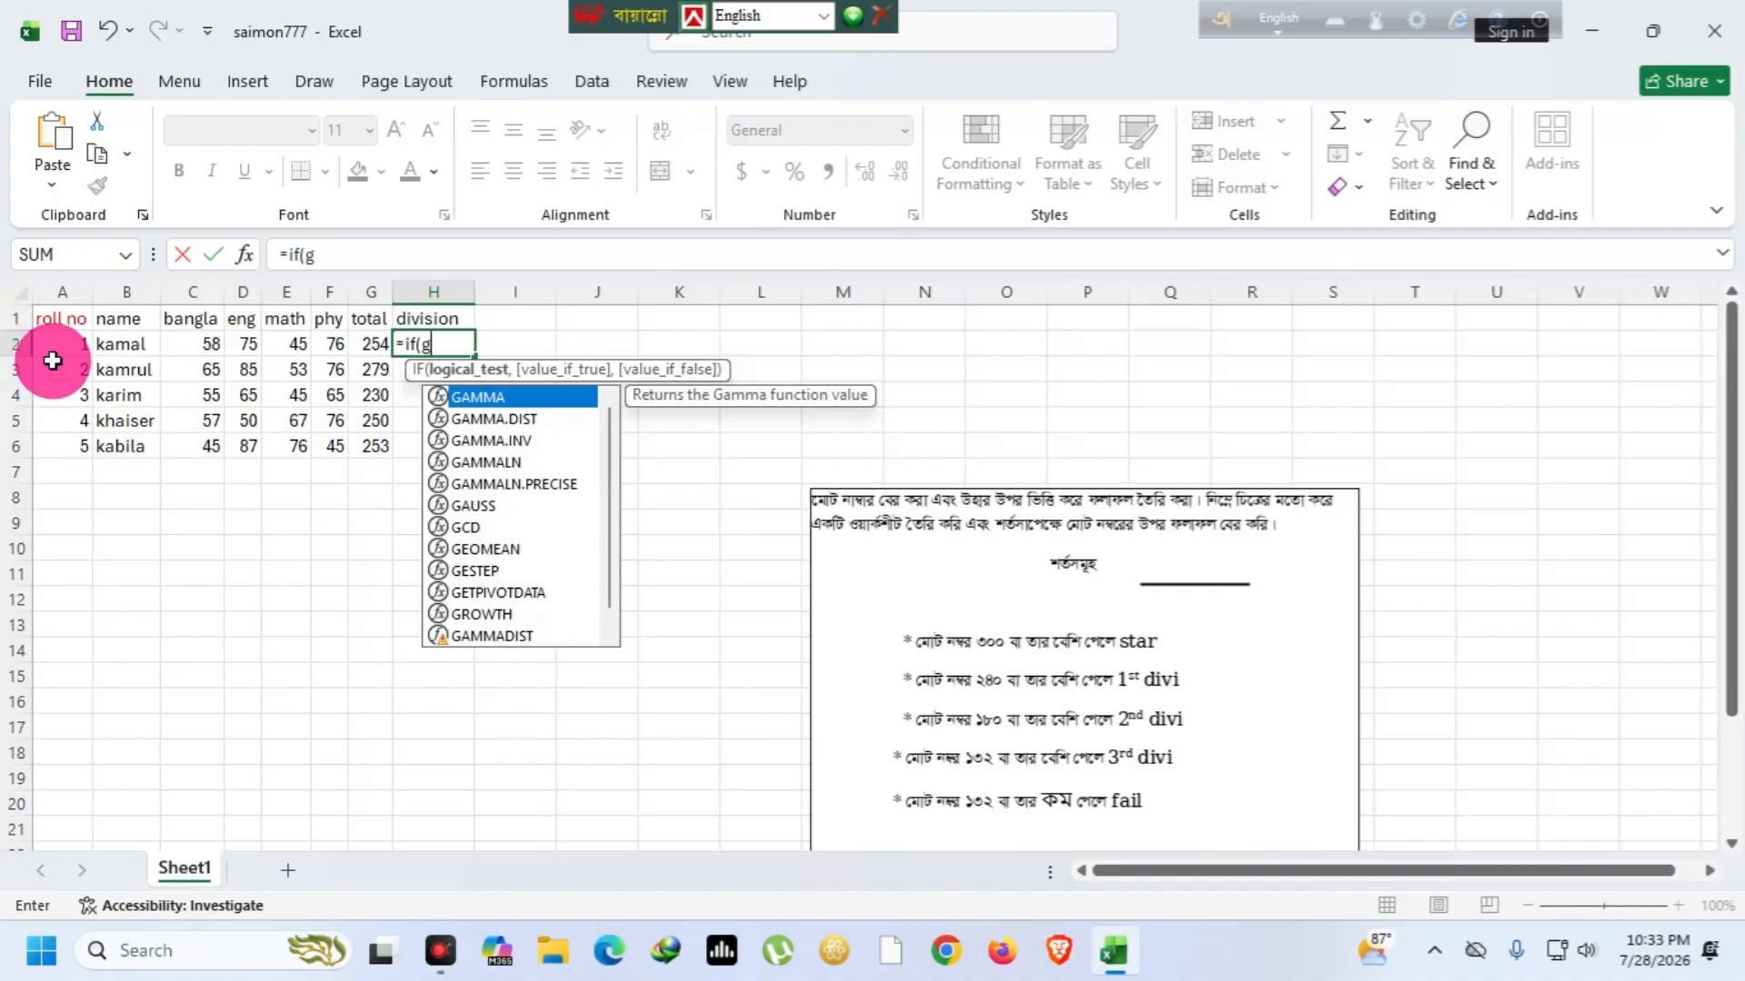
text(2>=)
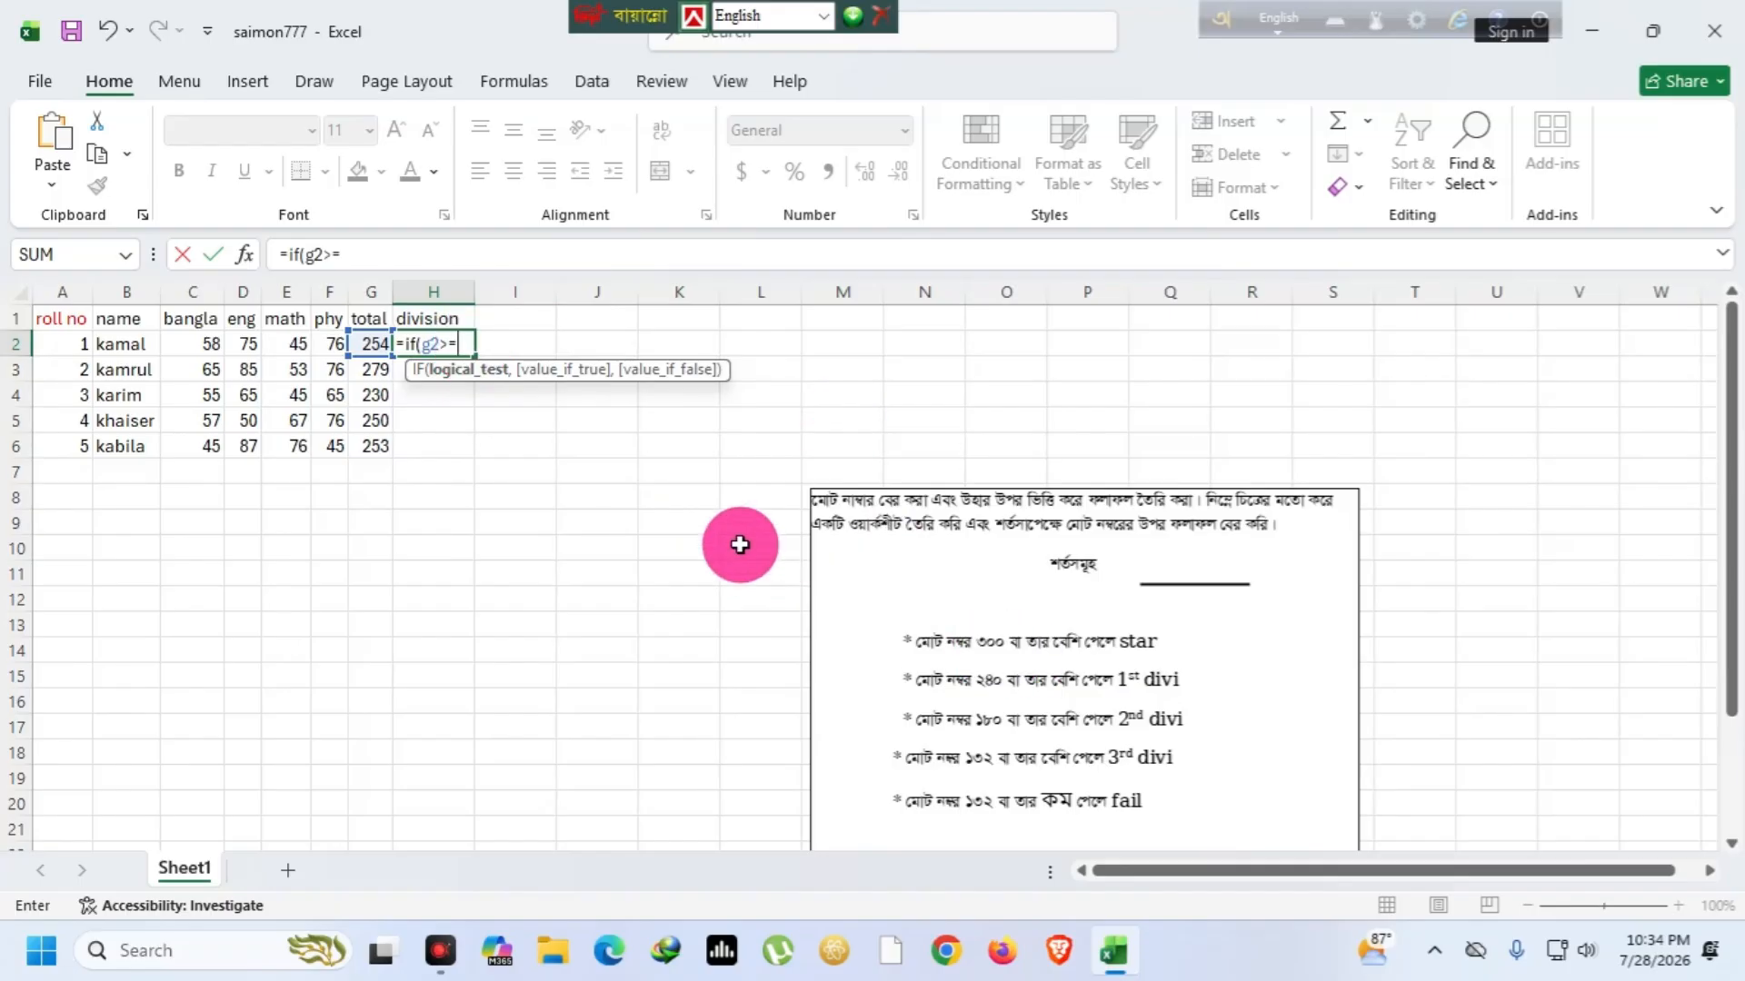
text(300)
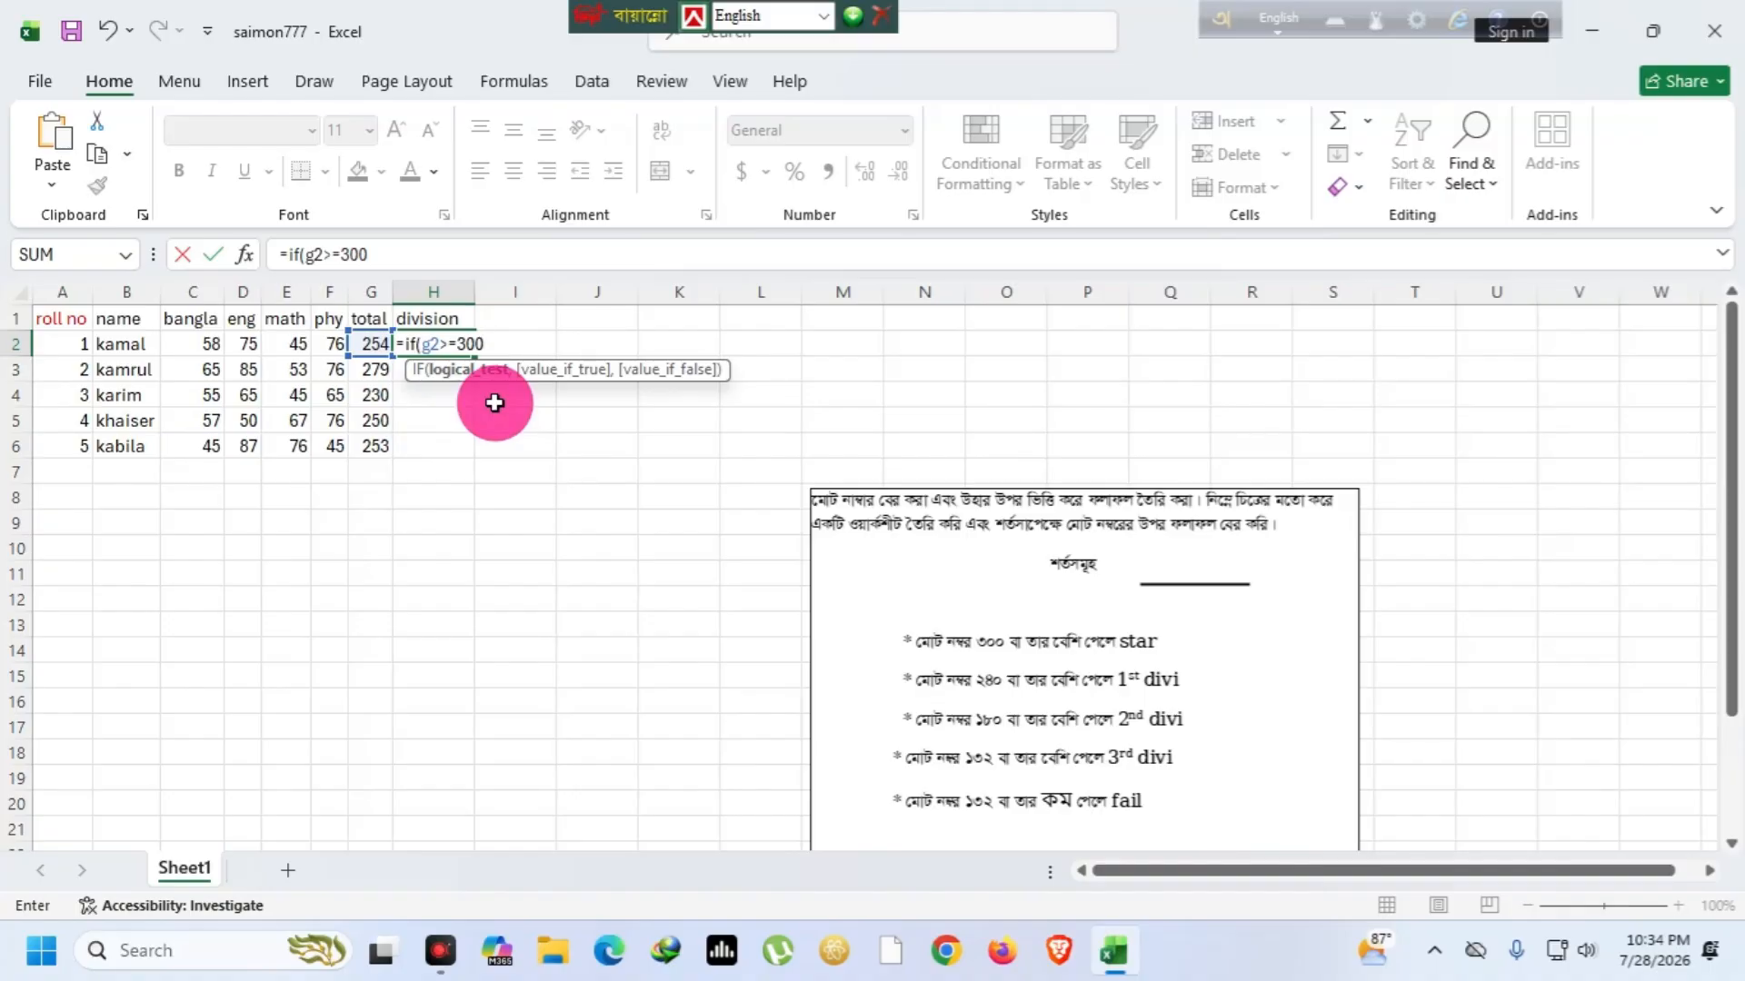
text(,)
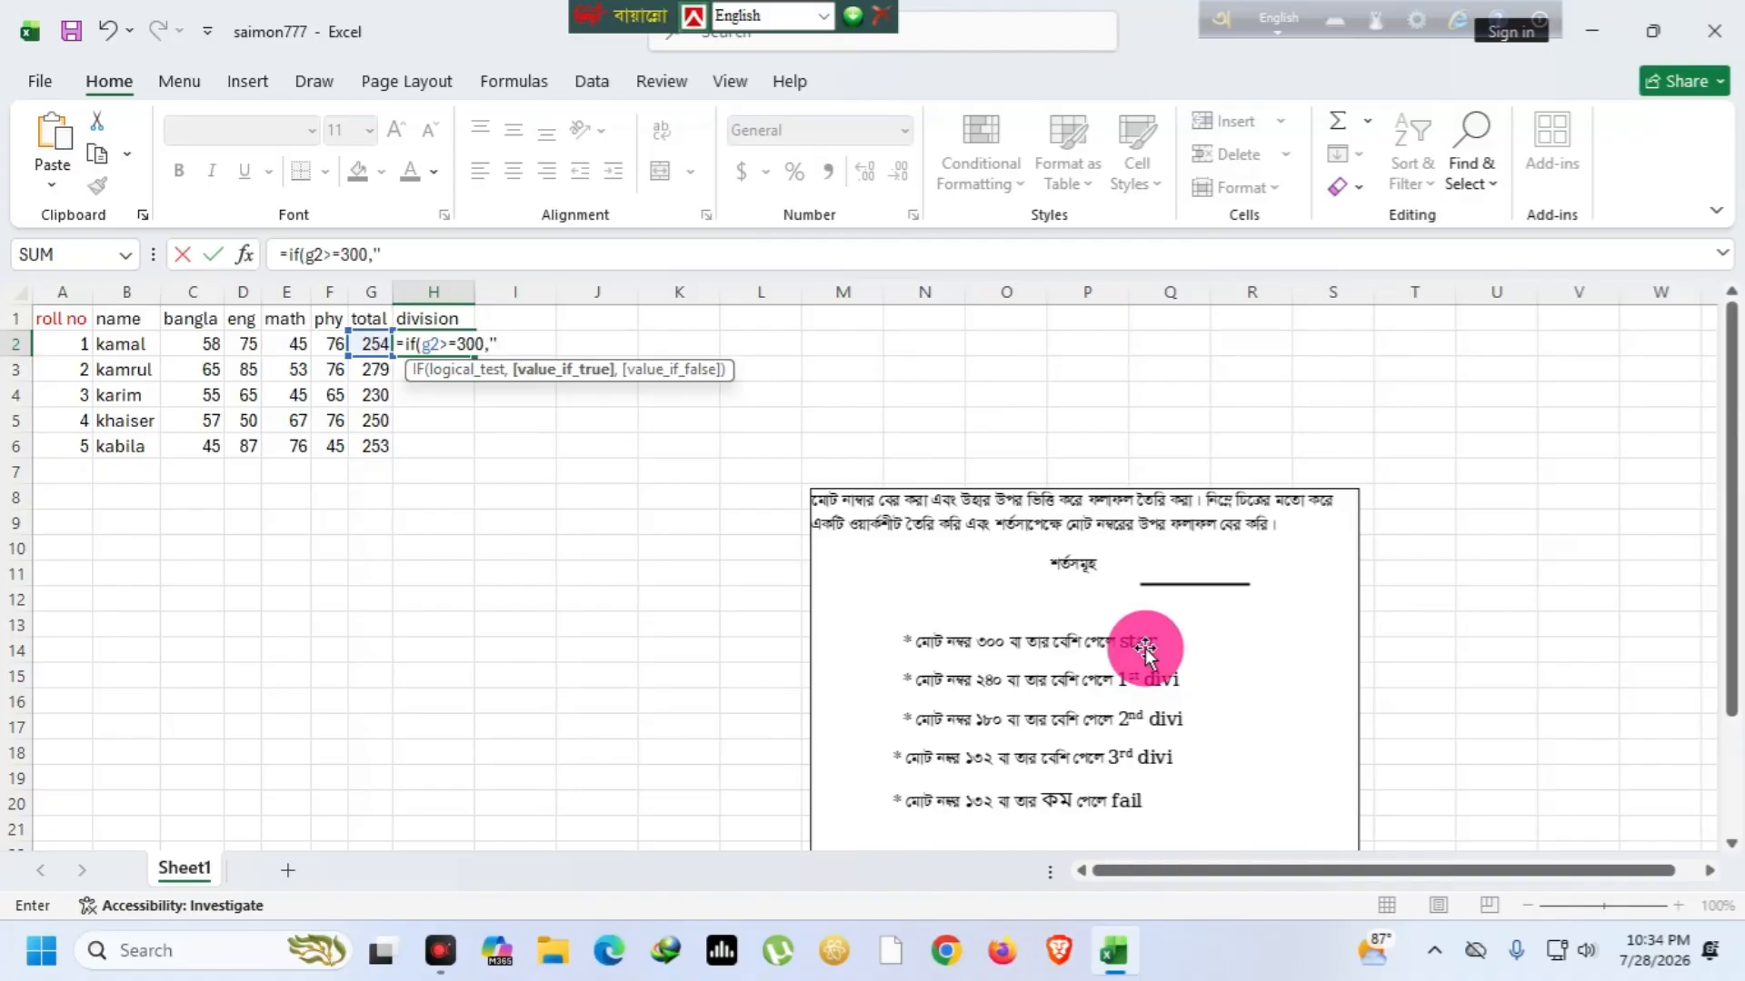
key(BackSpace)
text("start)
text(")
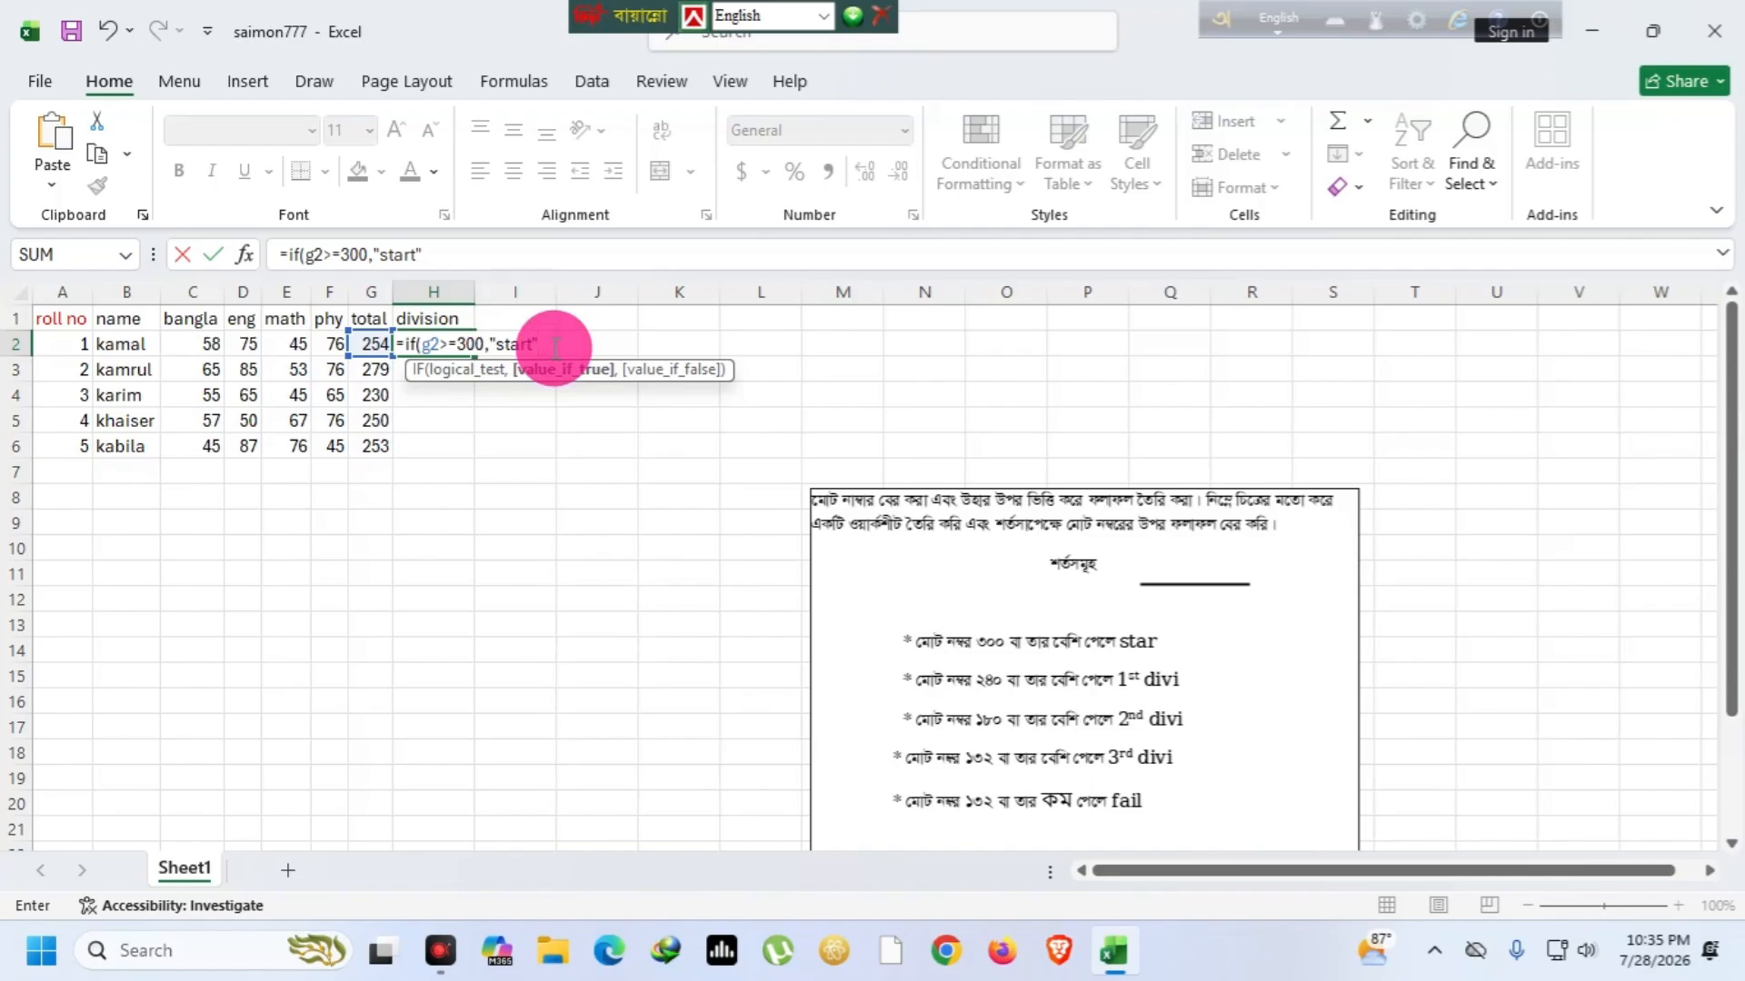
text(,)
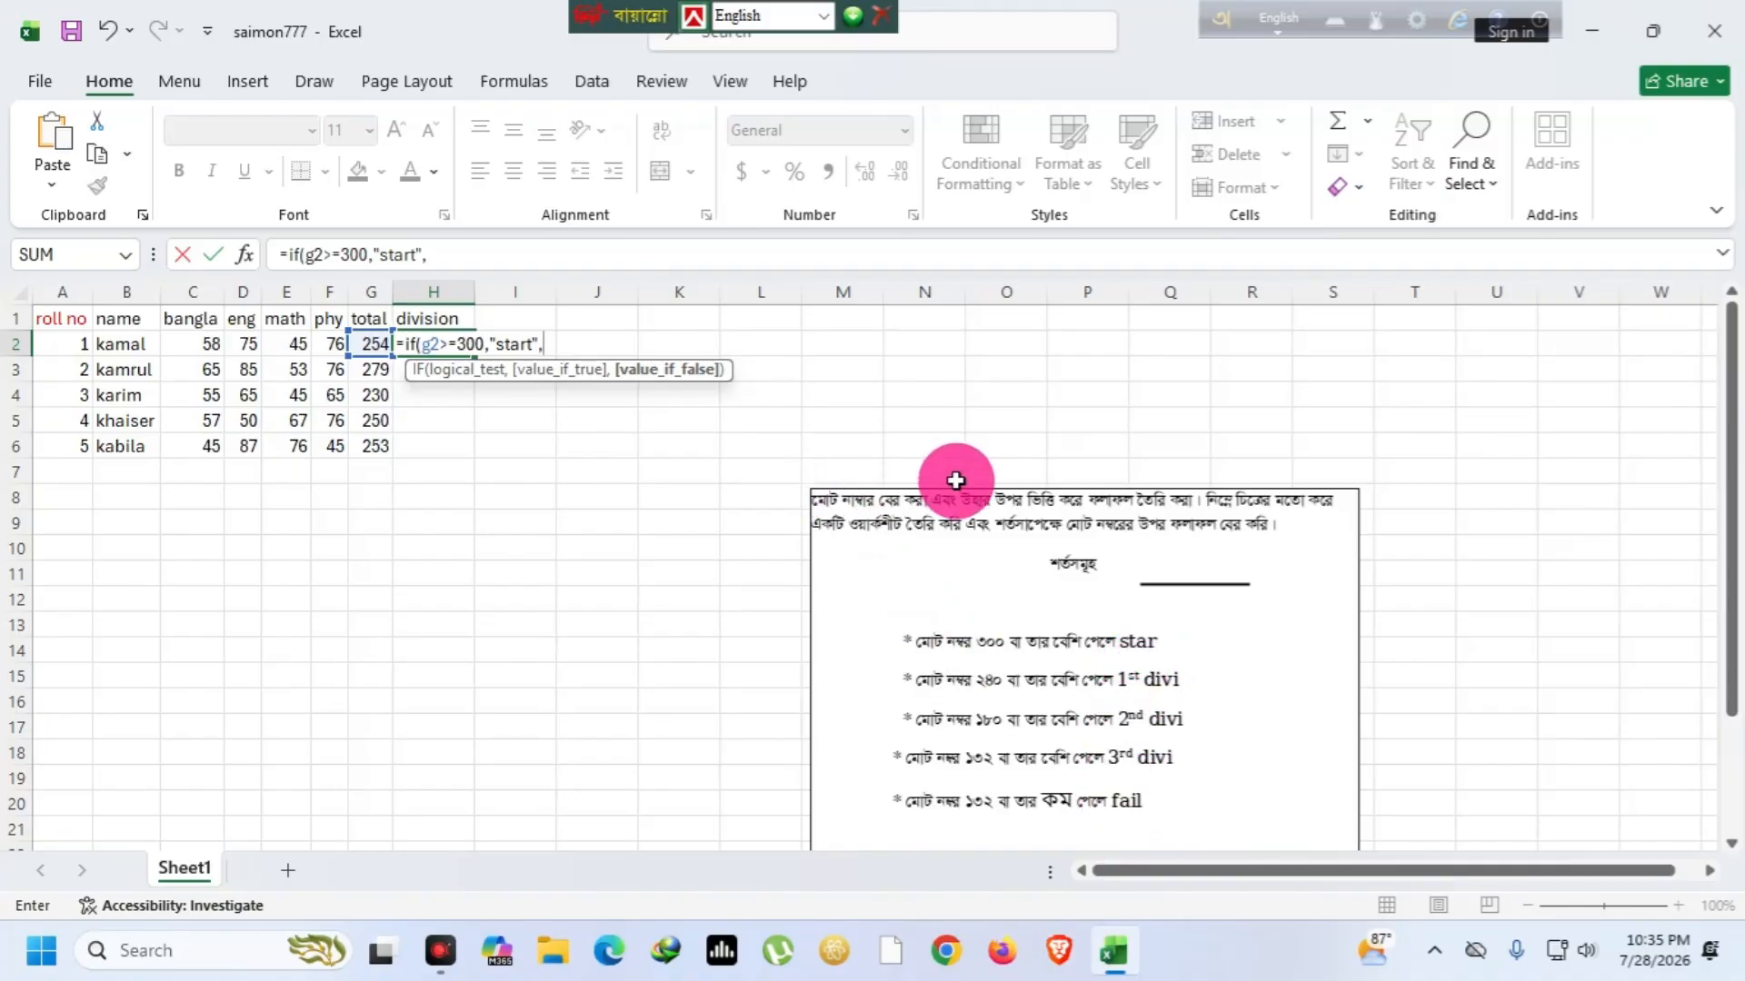
Continue the H2 formula with the nested condition if(g2>=240,"1stdivi",
text(if()
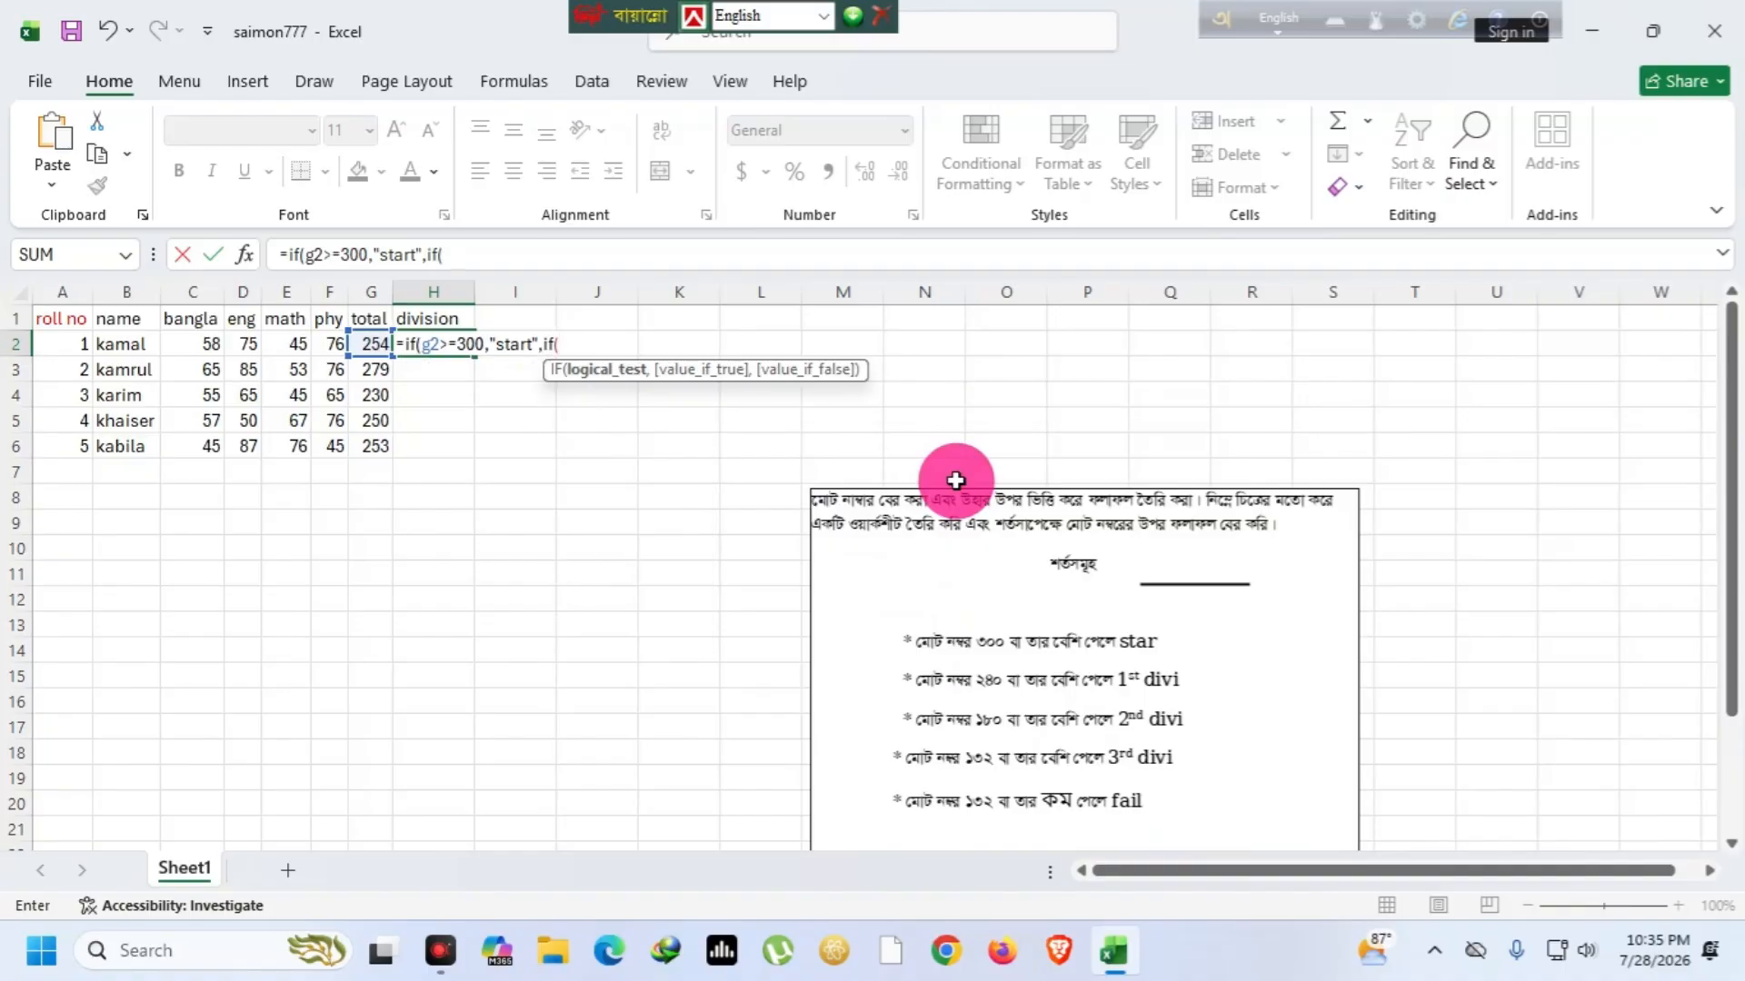
text(gh)
key(BackSpace)
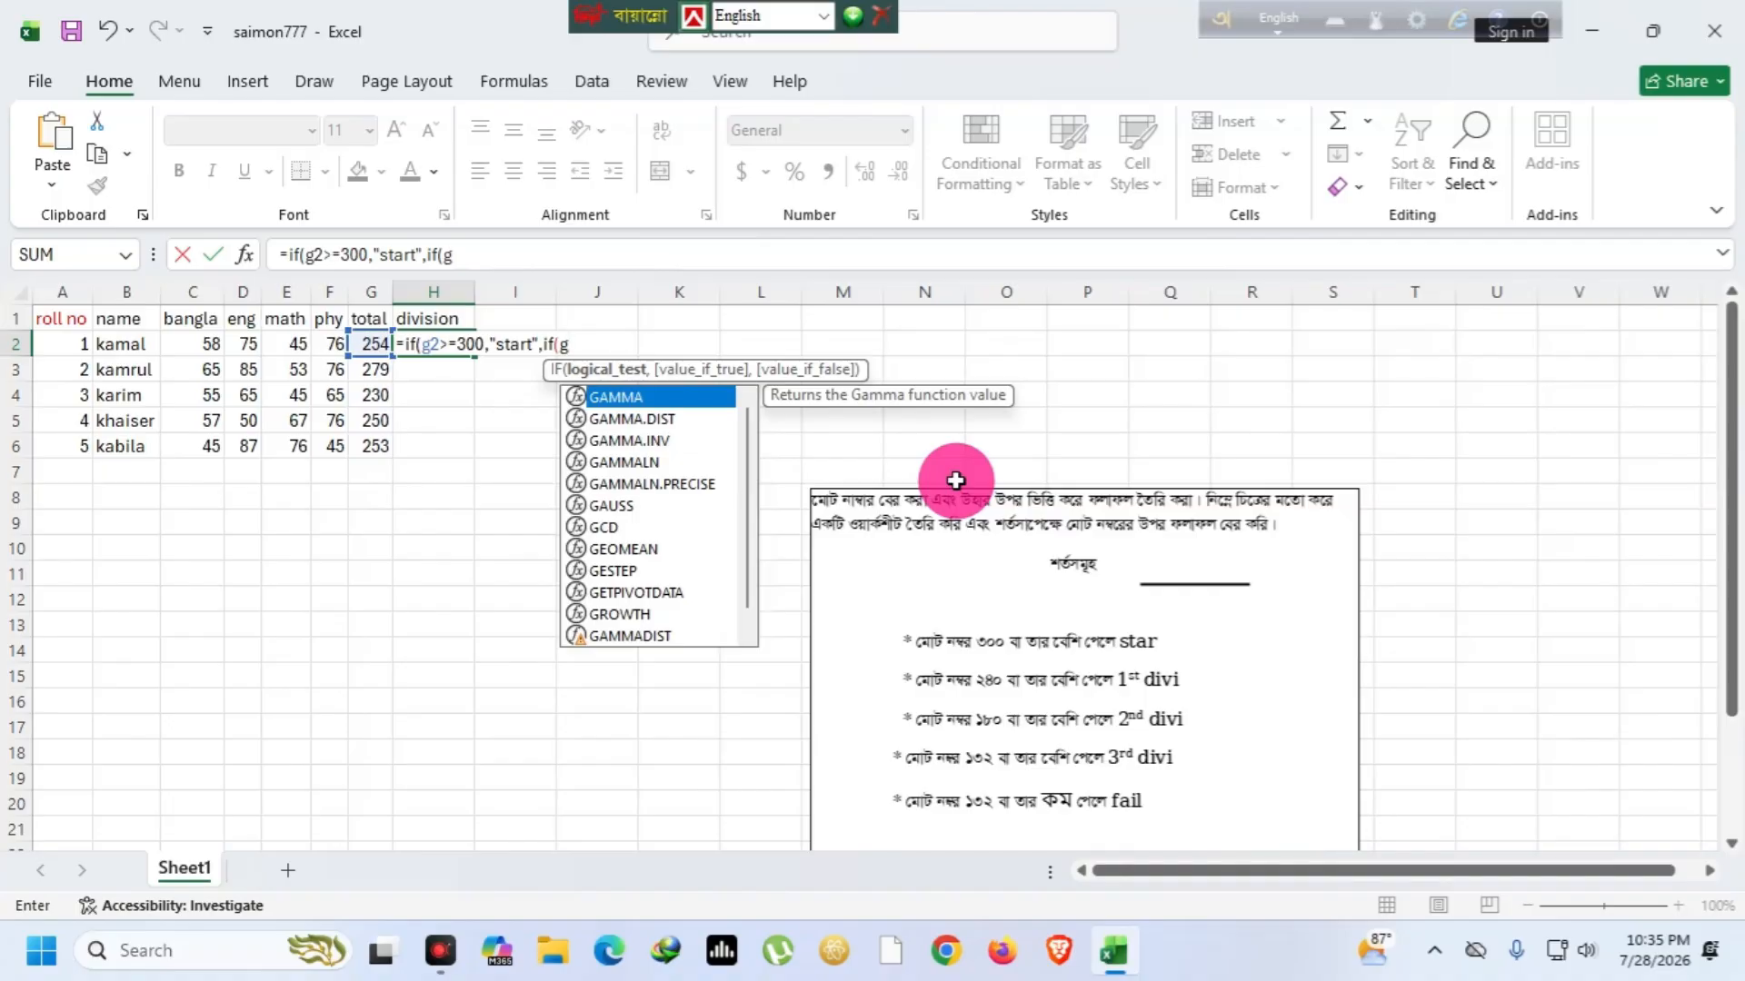
text(2)
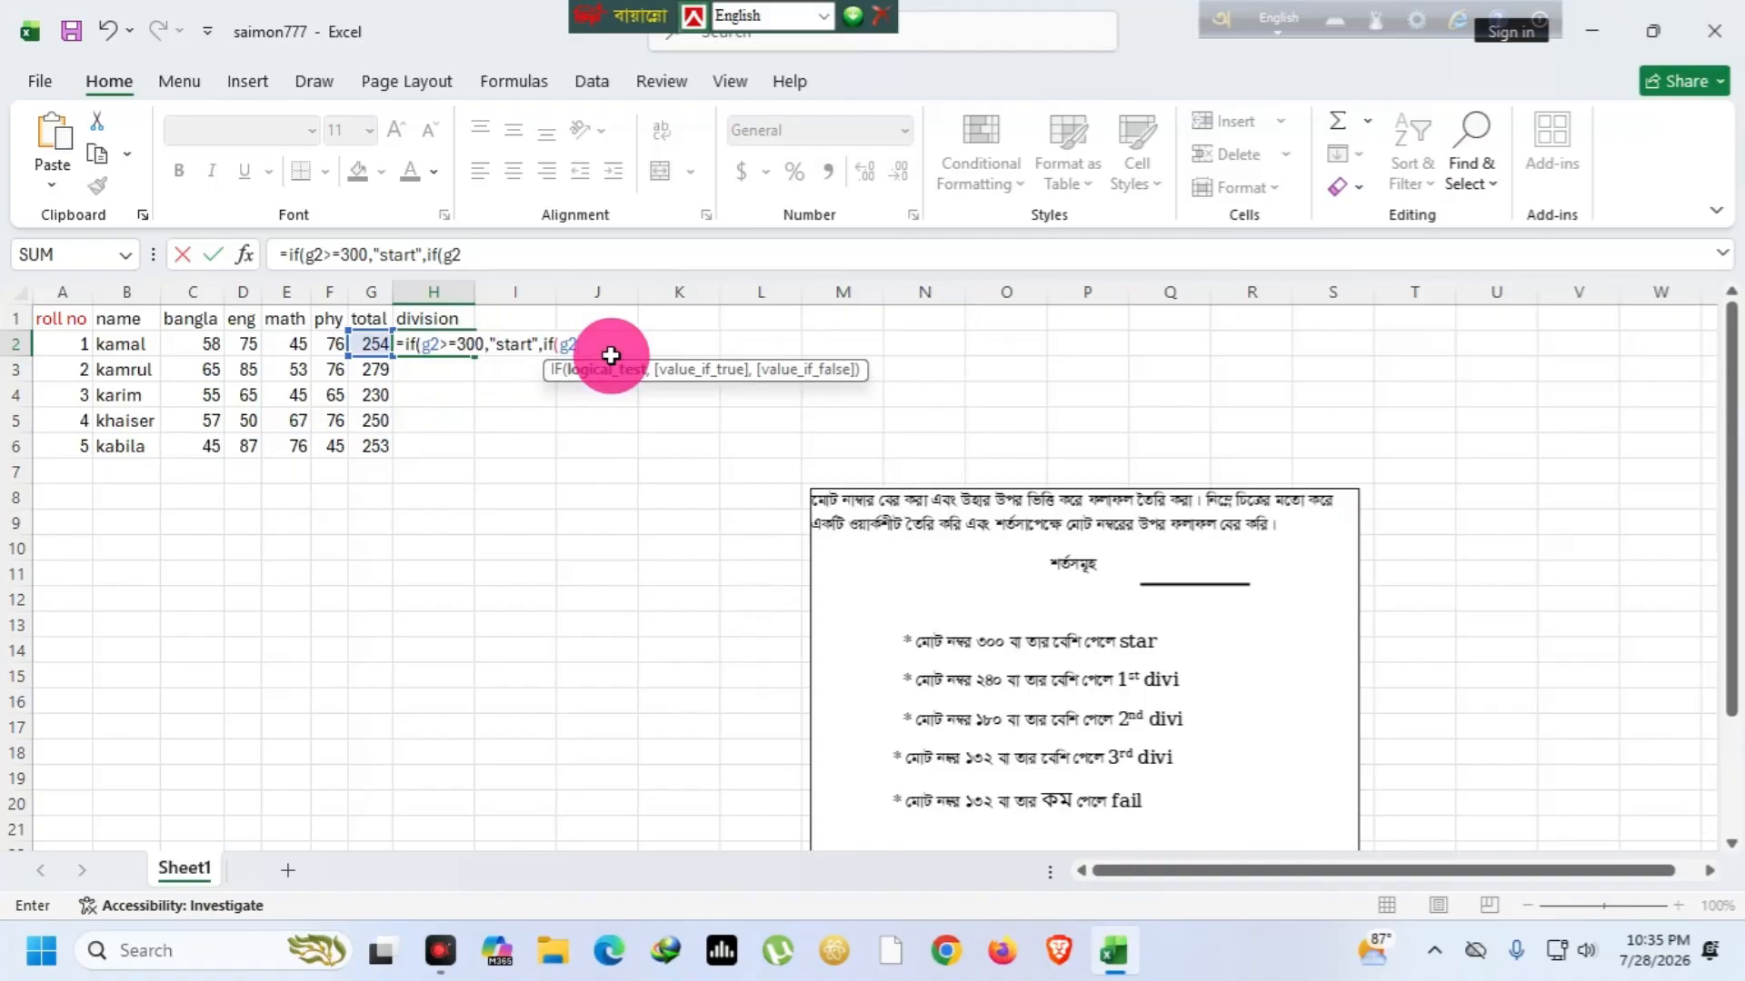
text(>=)
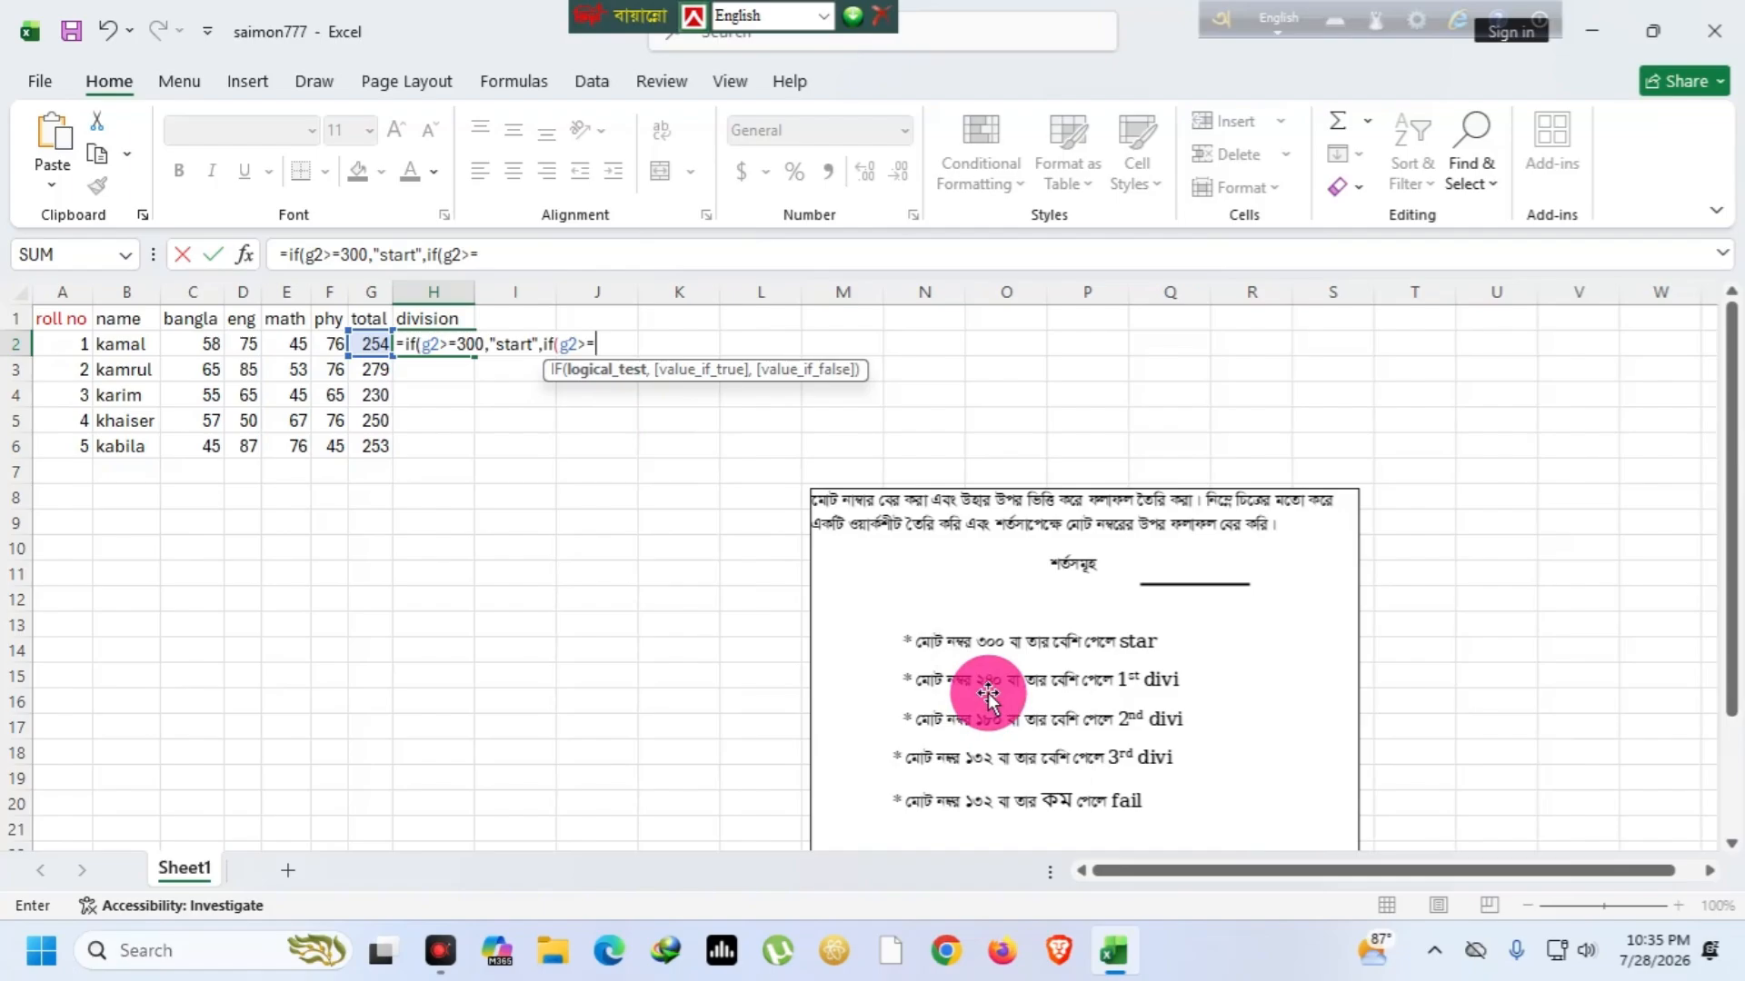
text(240)
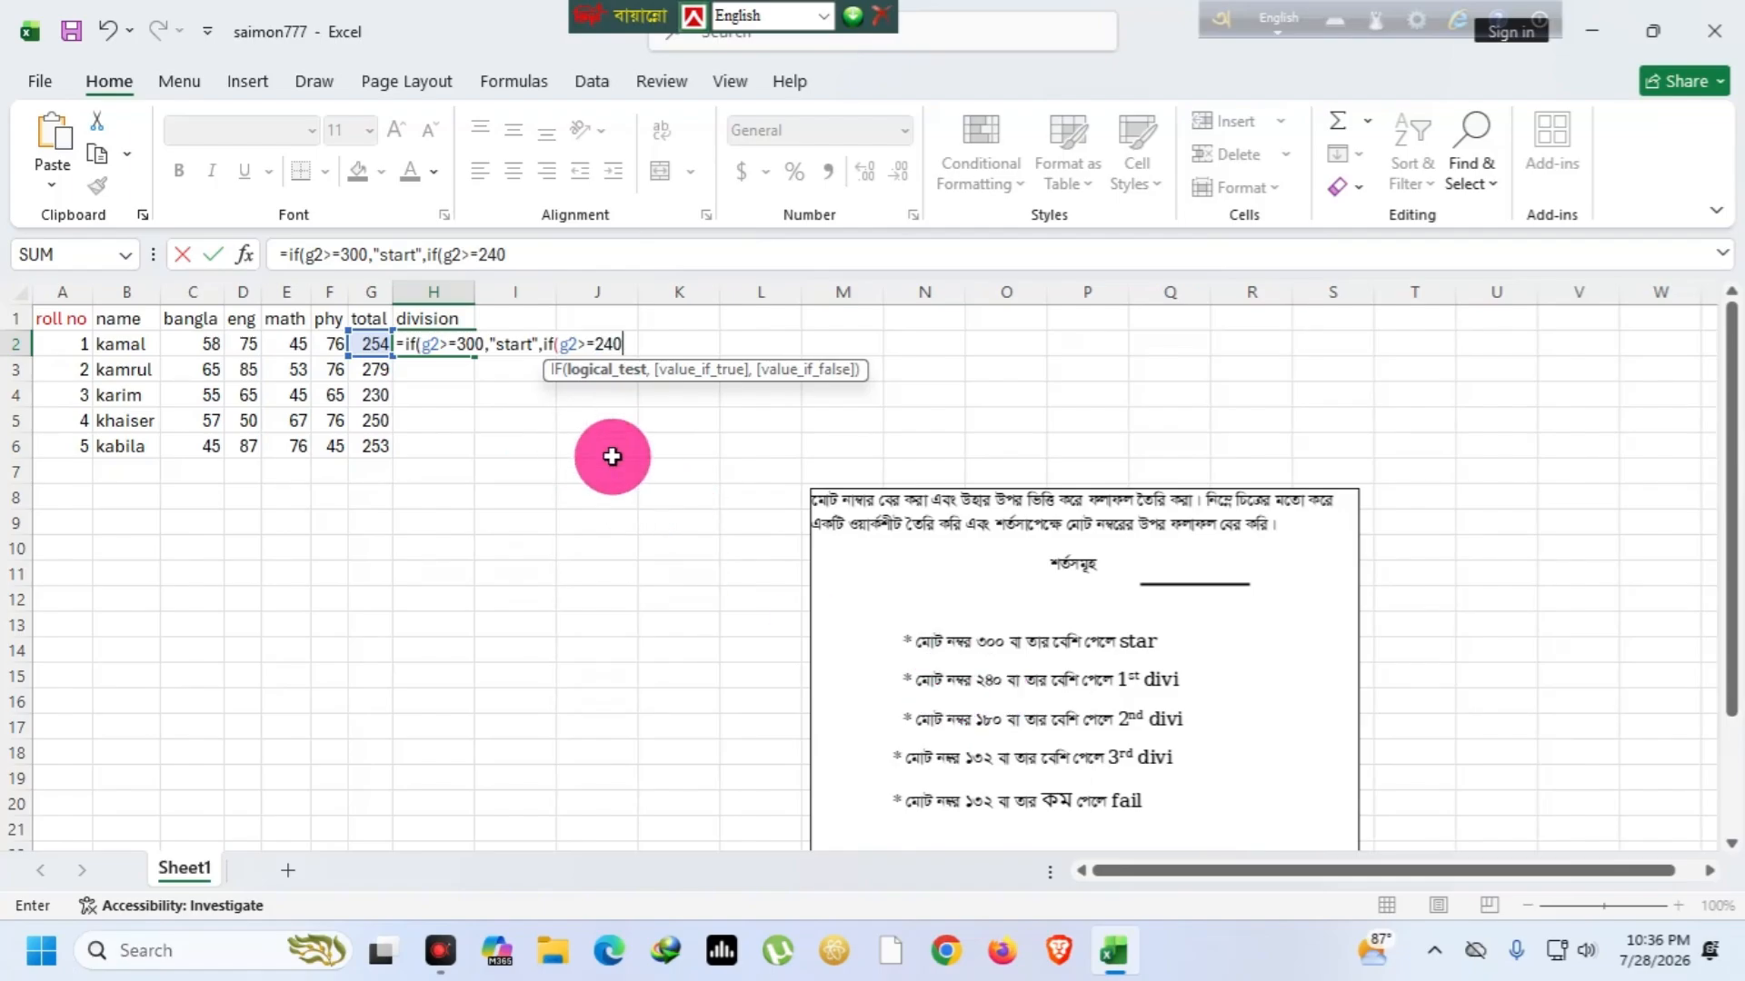
text(,)
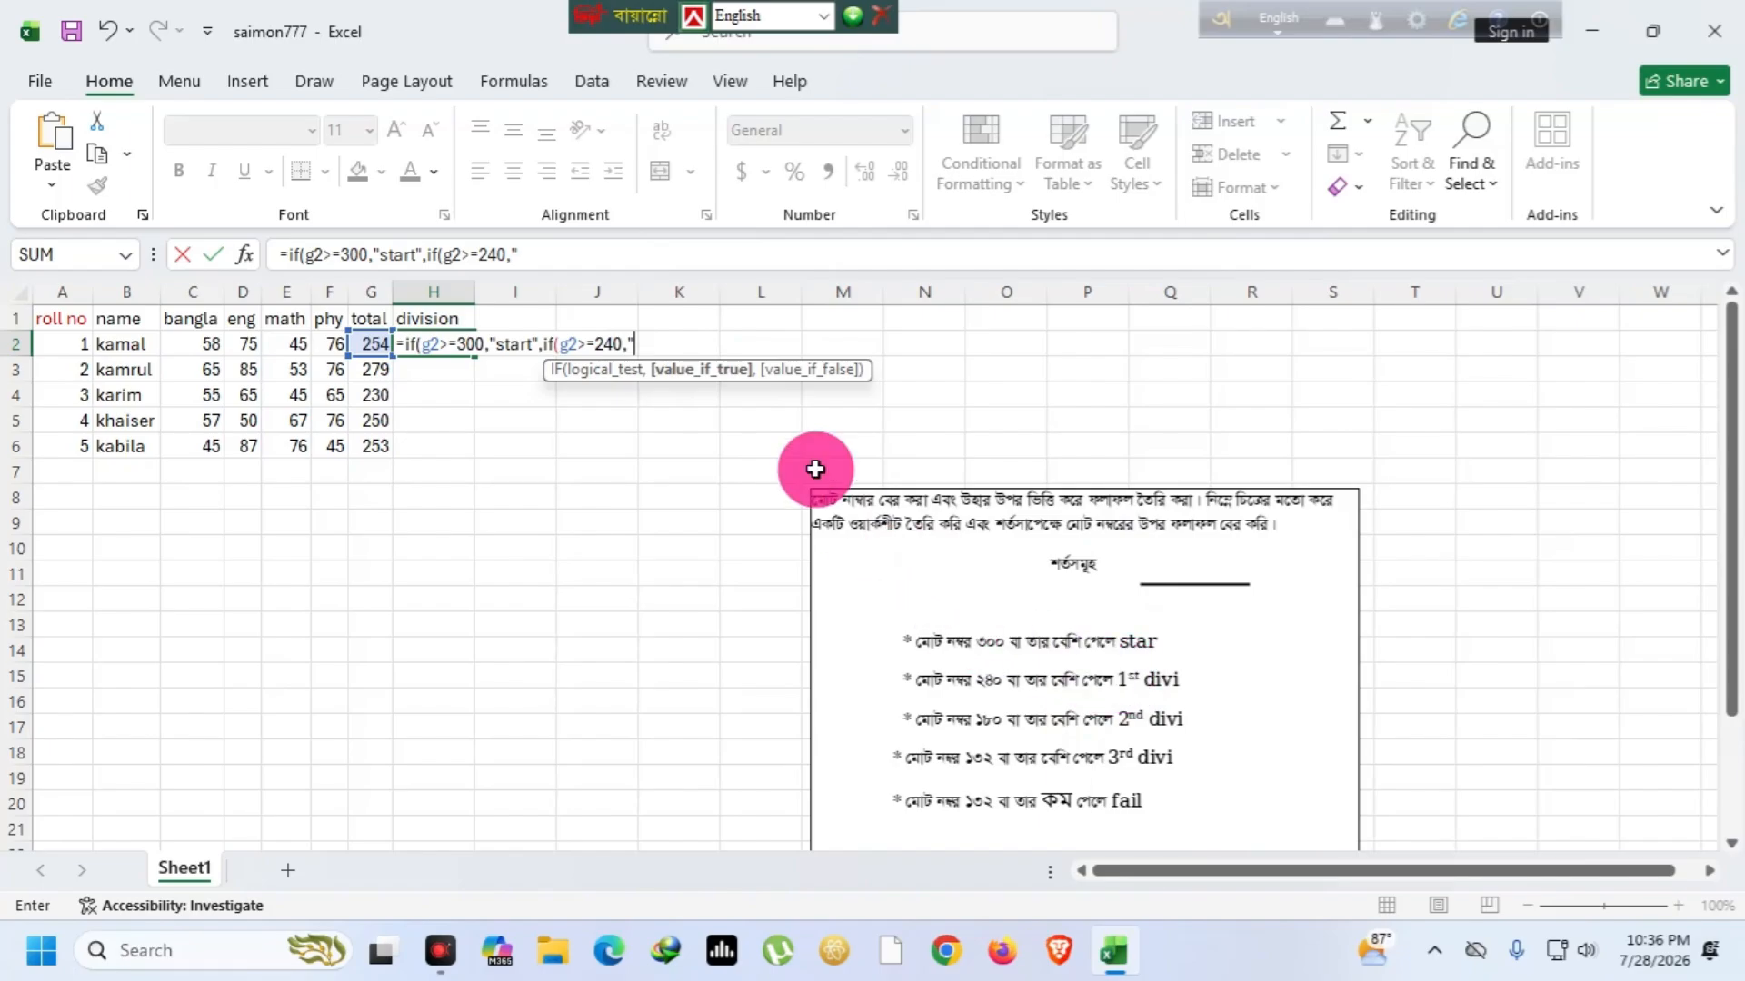
text(1st)
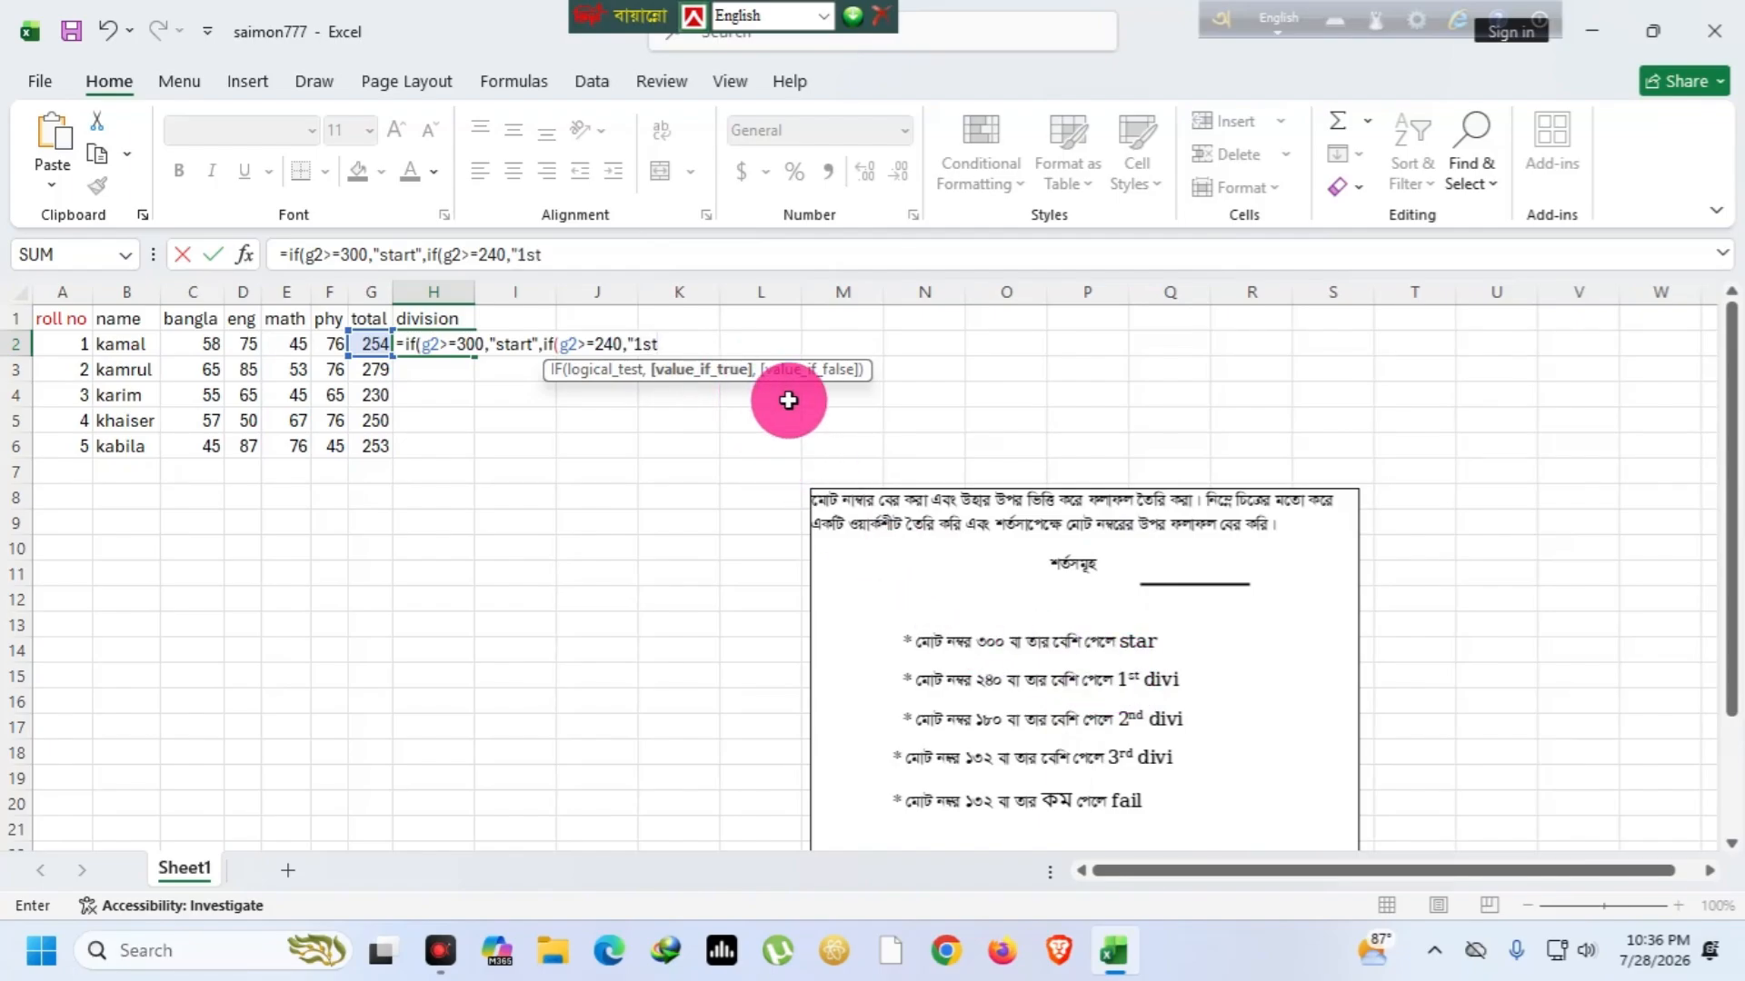
text(divi")
text(,)
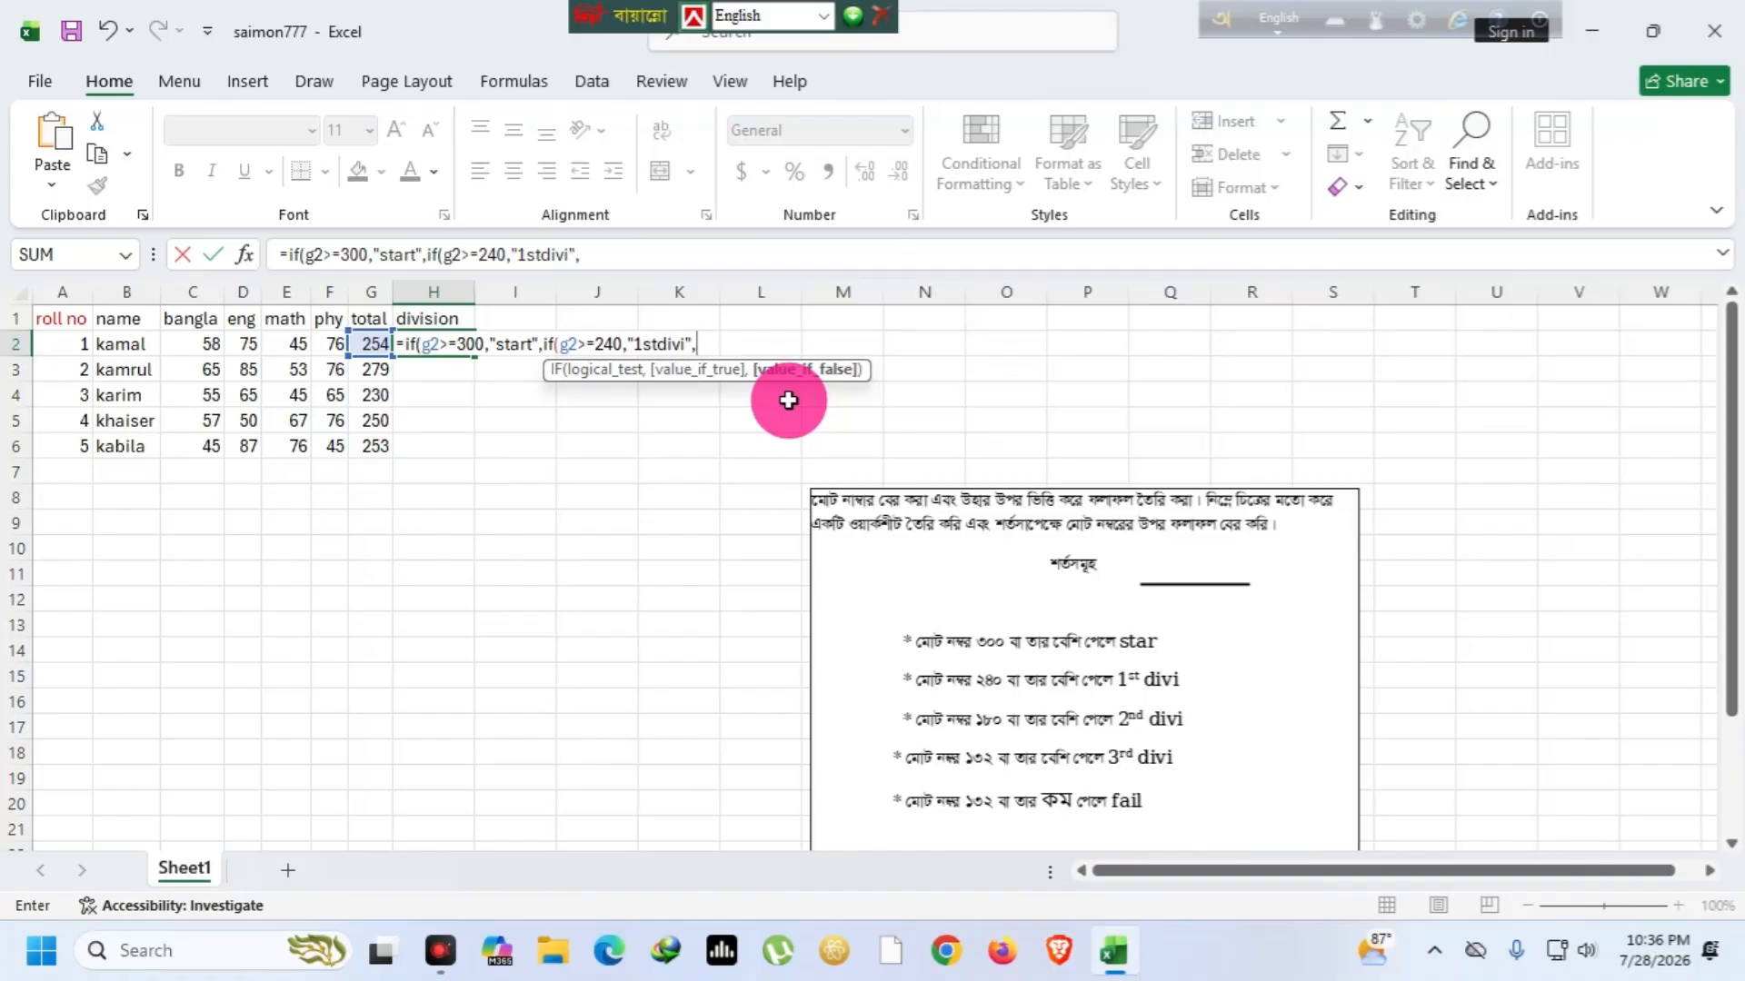
Extend the H2 formula with a third nested condition, if(g2>=180,"2ndvisi",
text(if()
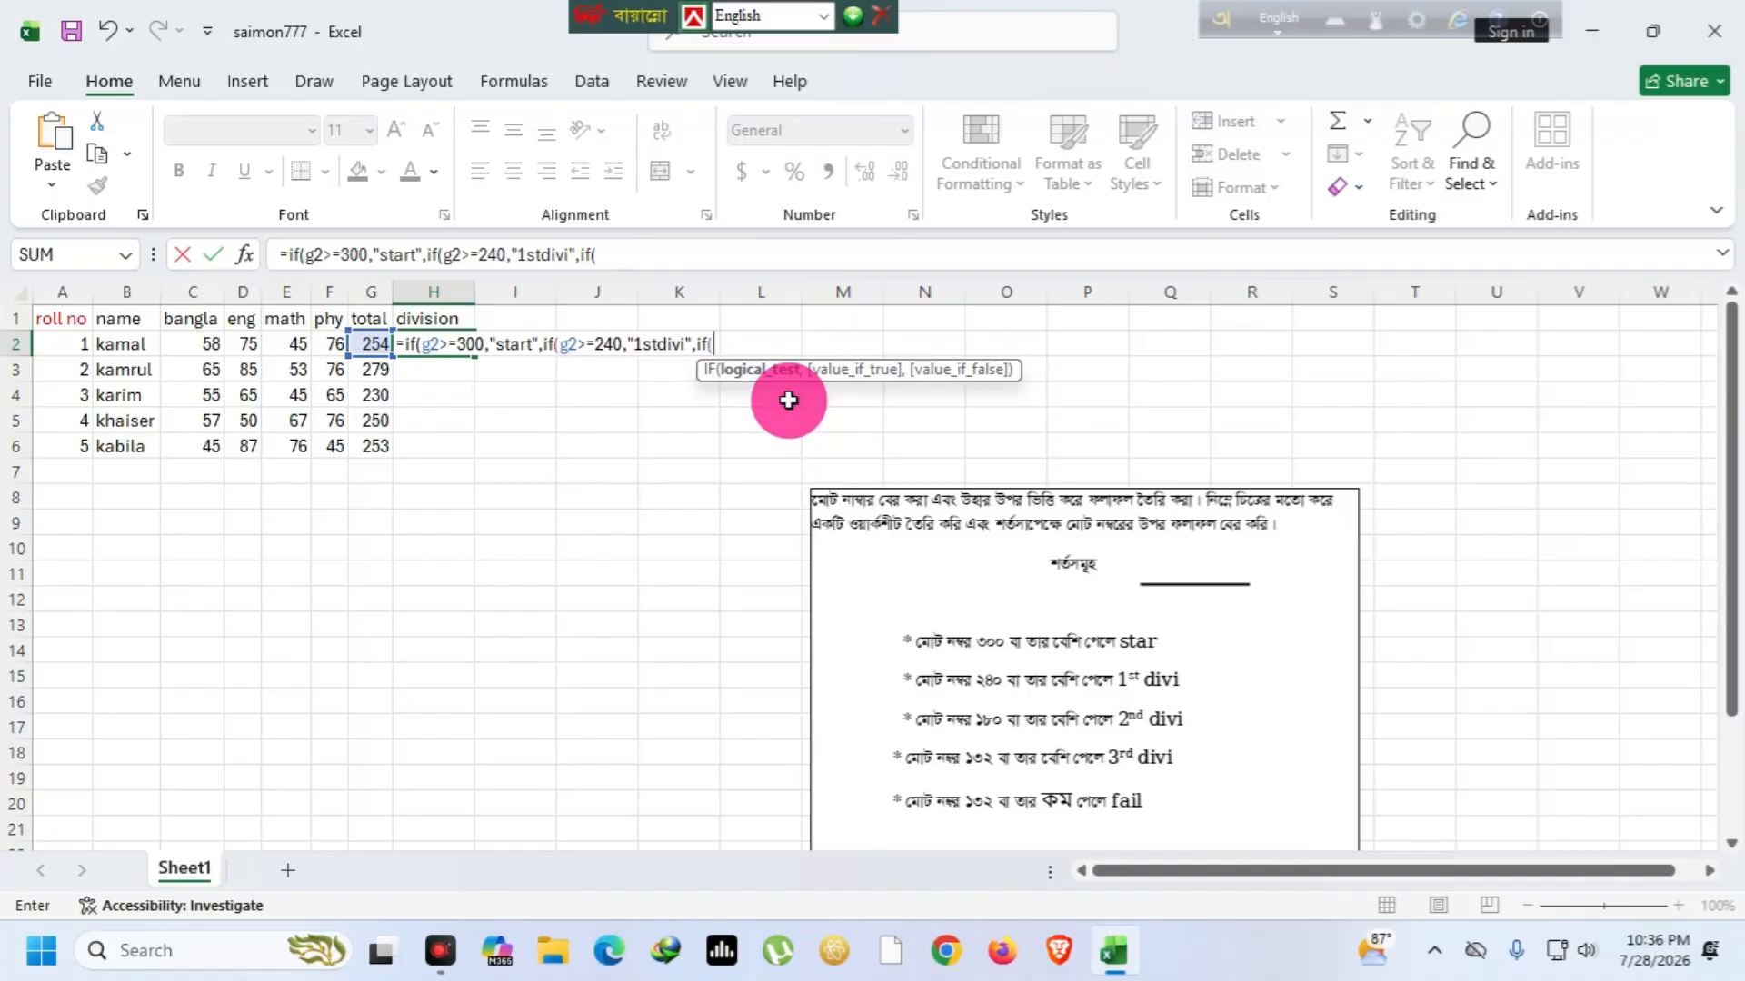
text(g2>=180)
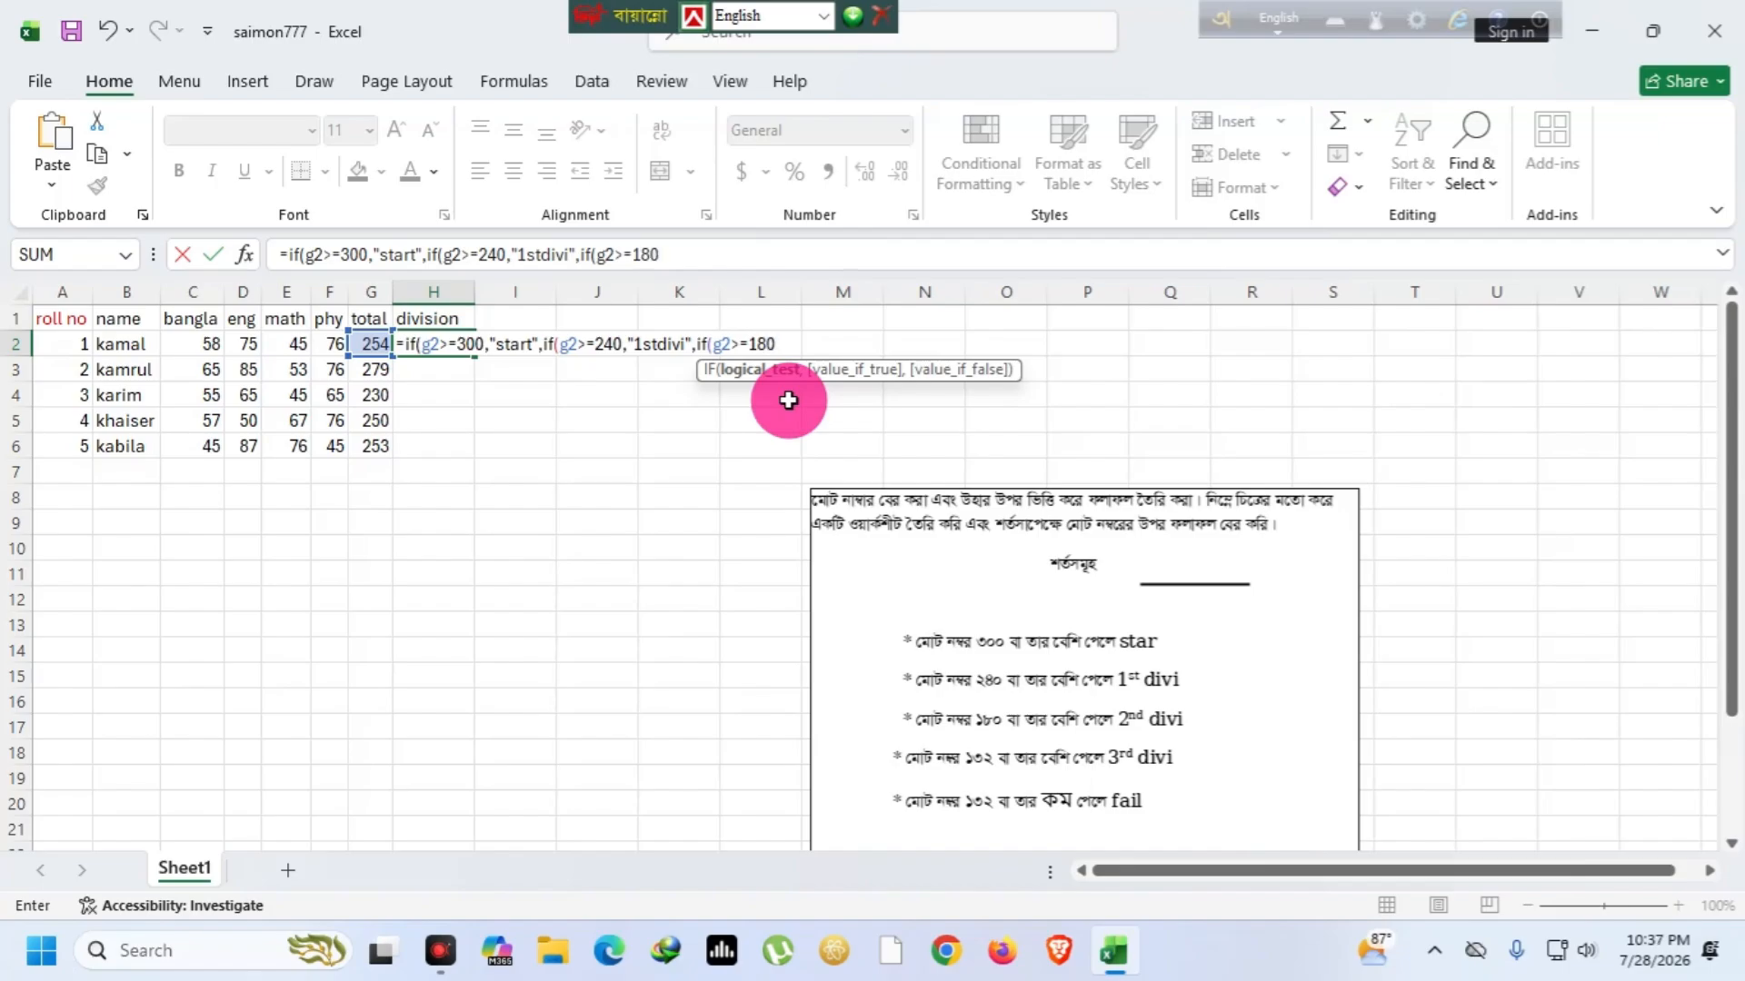
text(,)
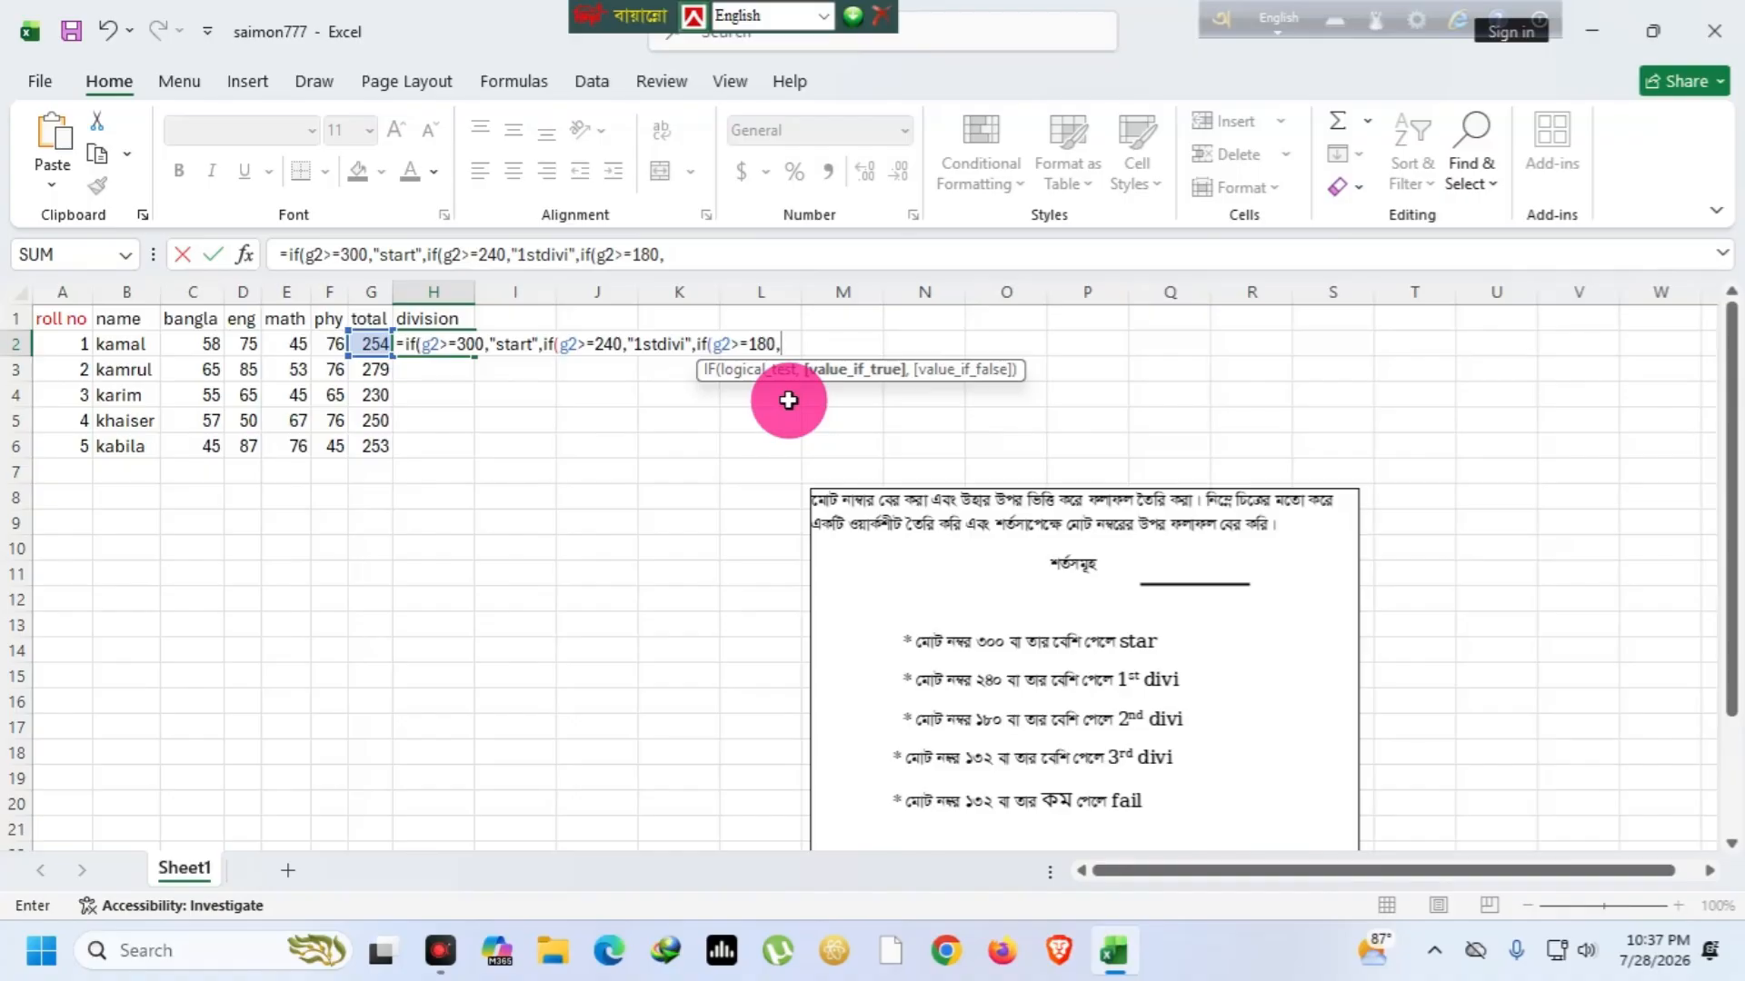
text(")
text(2ndvisi)
text(",)
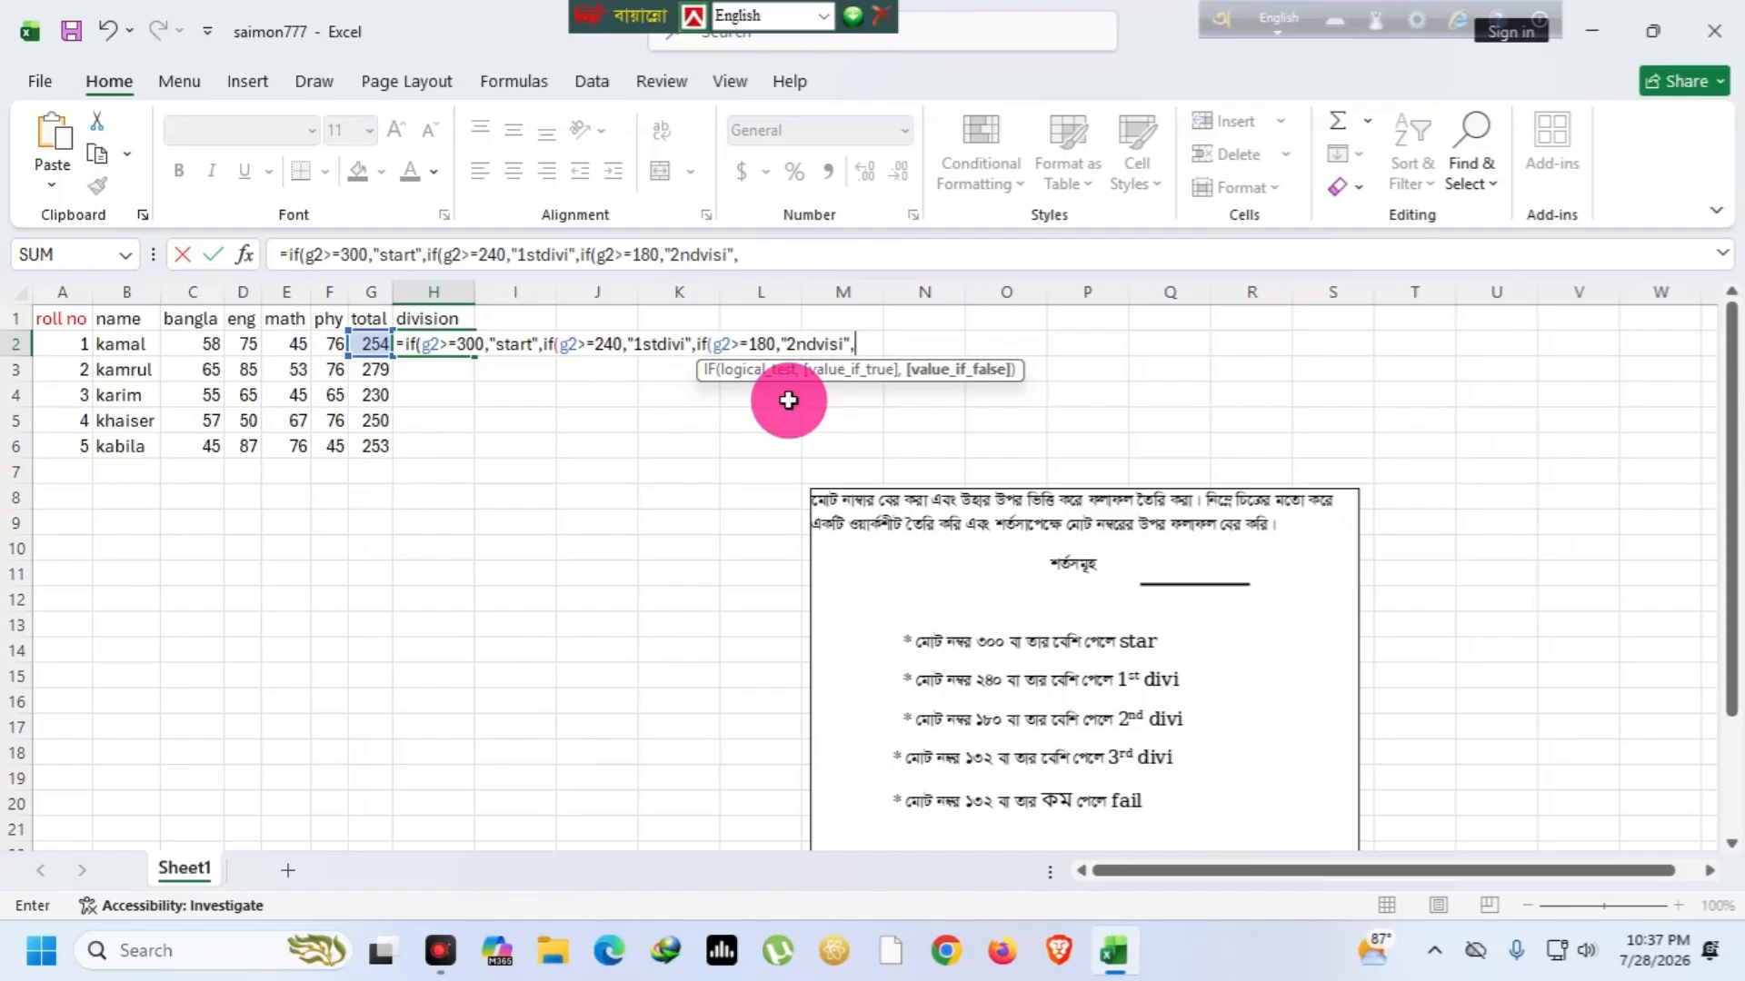
Extend the H2 formula with a fourth nested condition, If(g2>=132,"3rdvisi",
text(If)
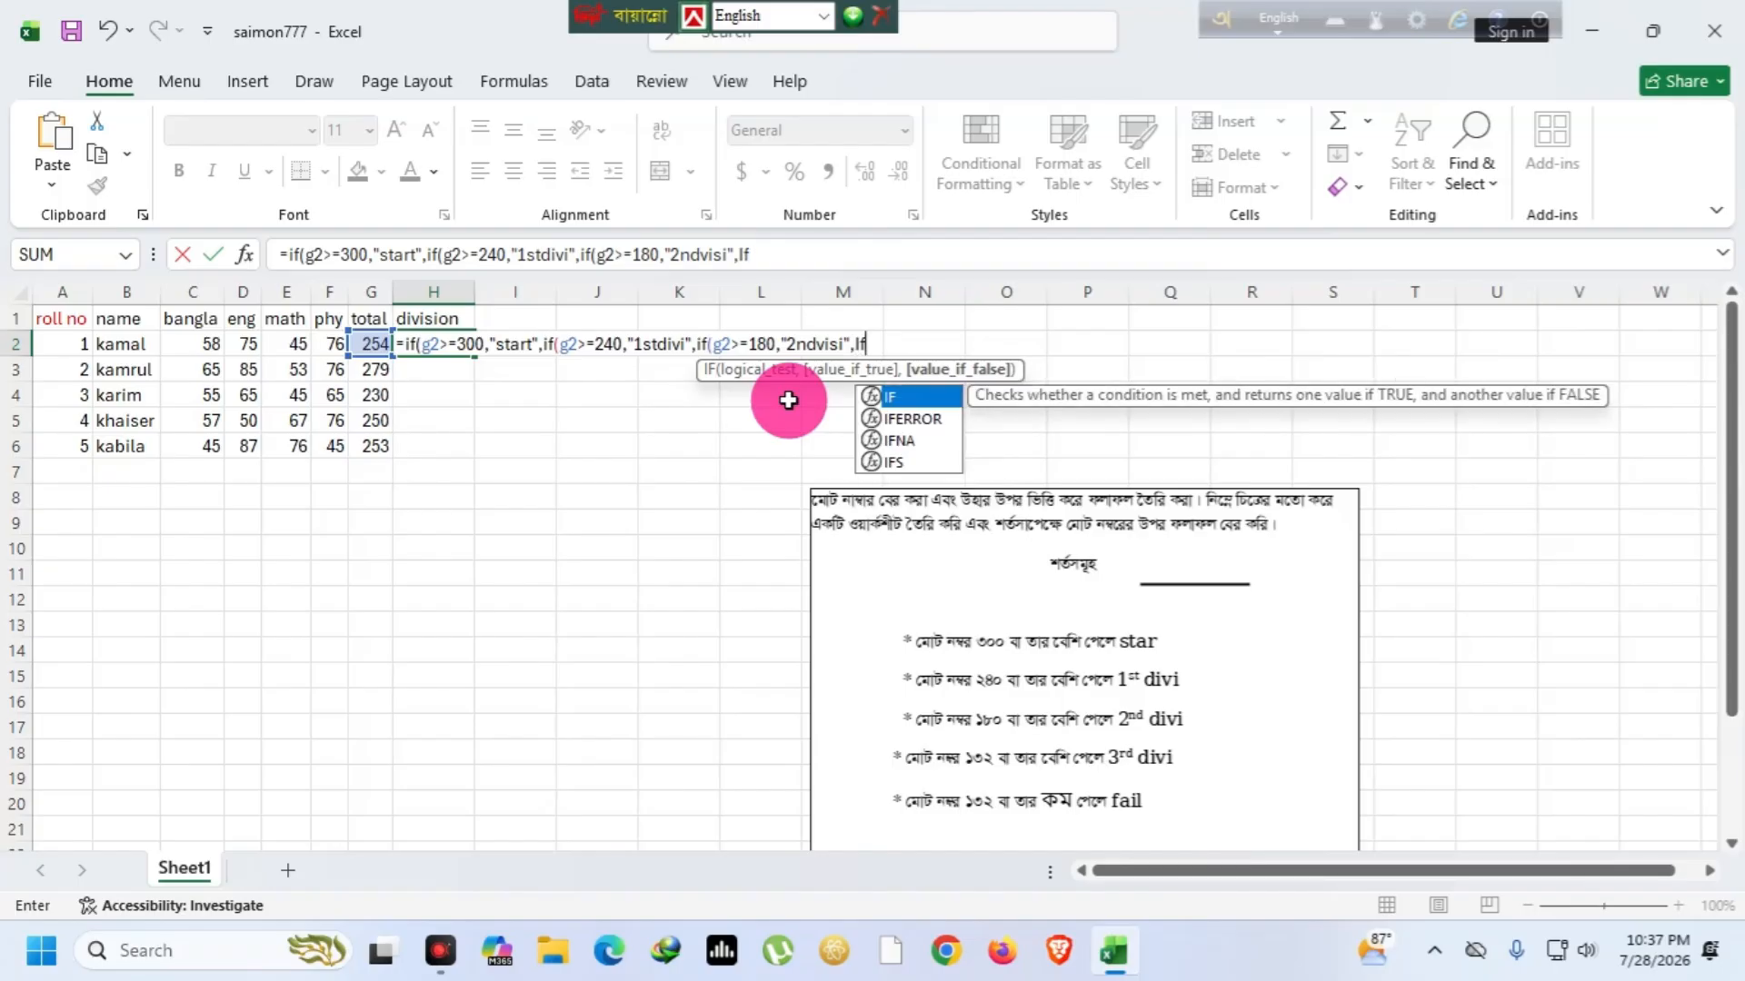
text(()
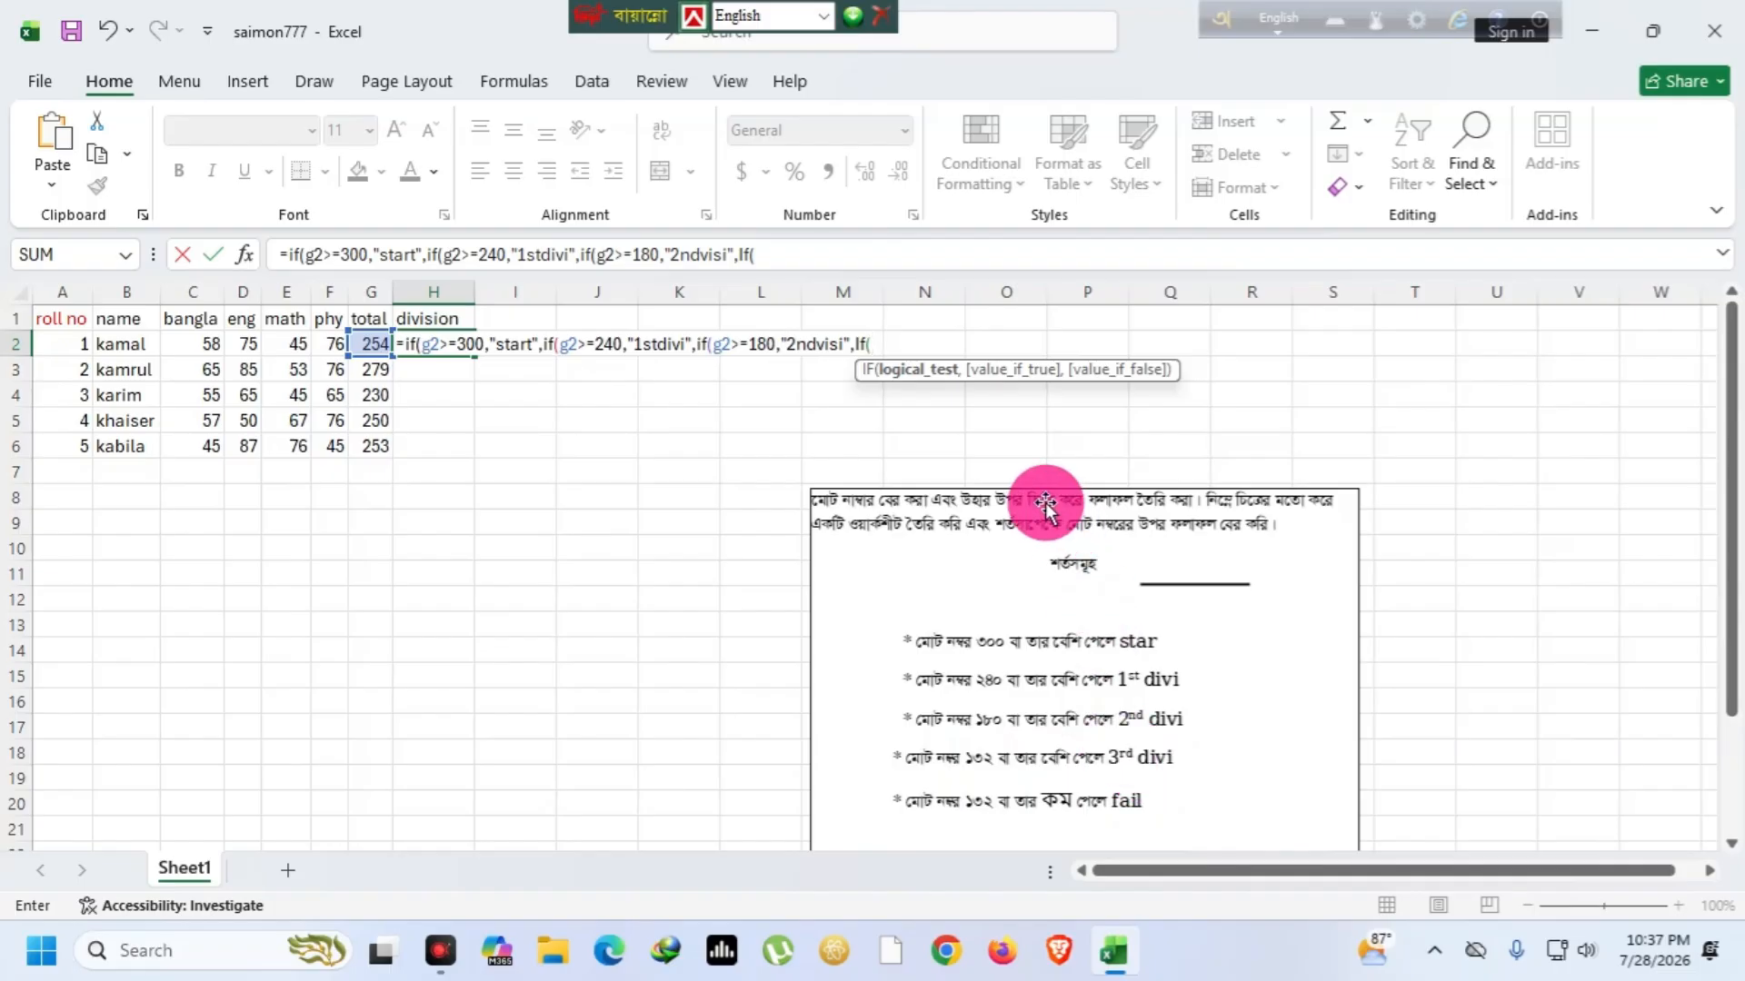
text(g2>=)
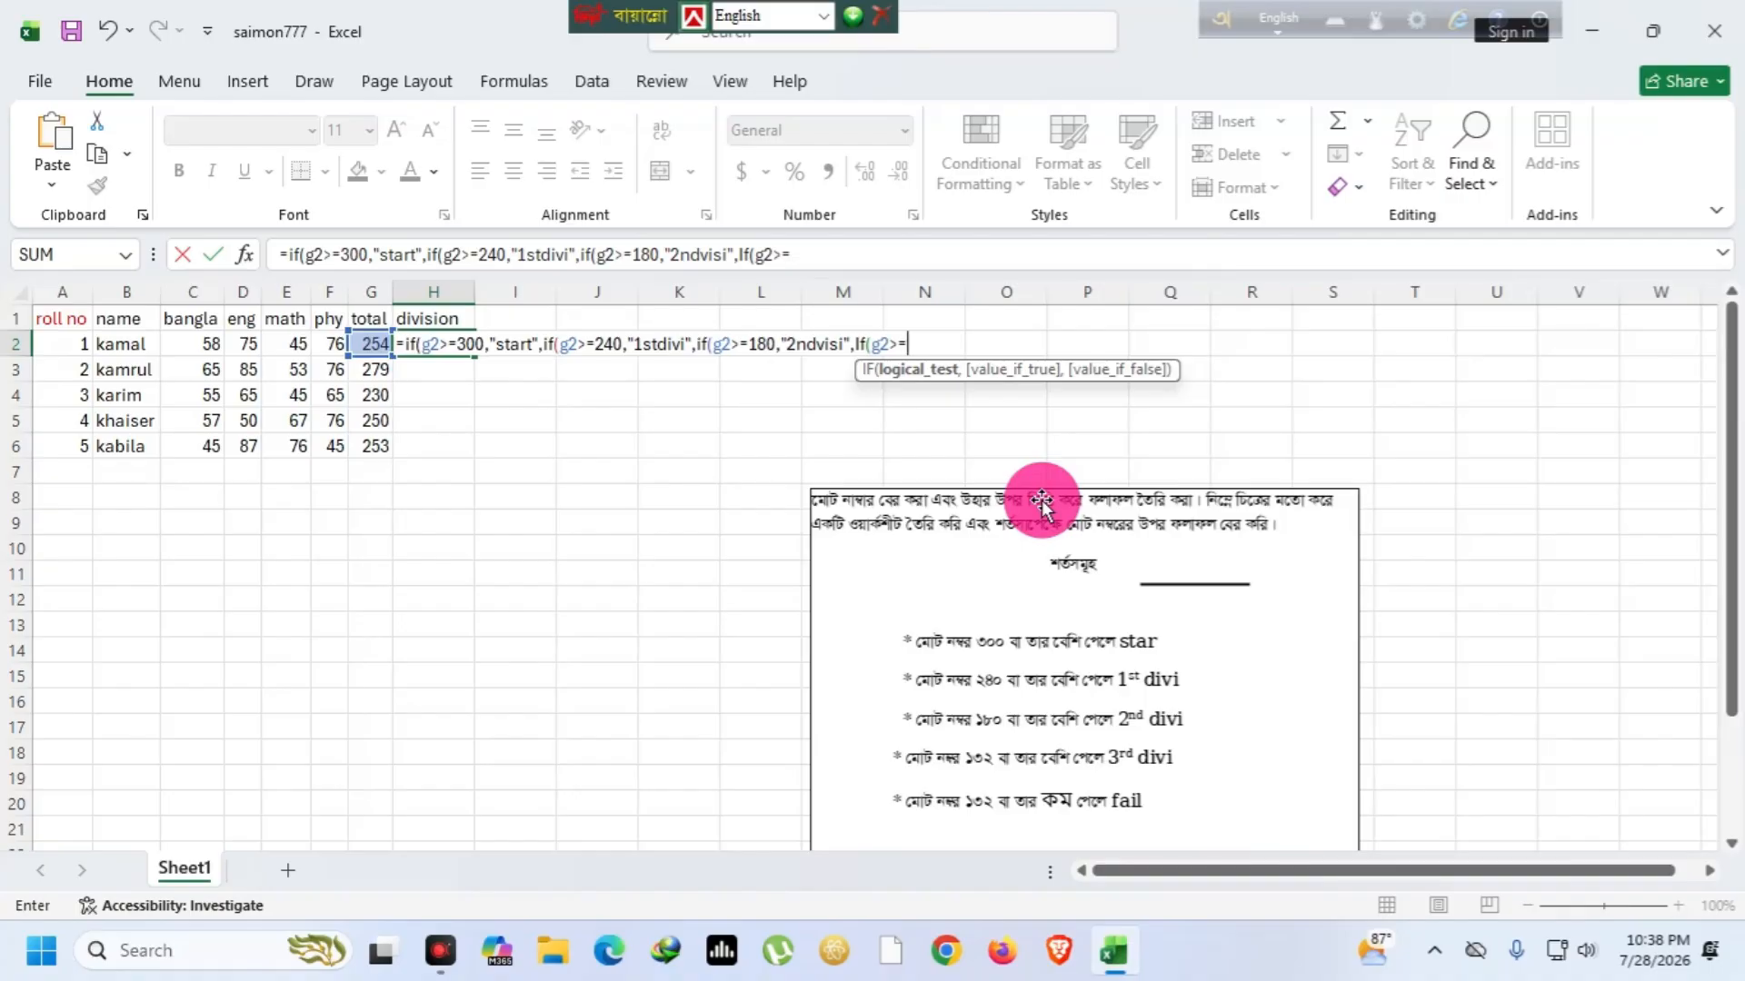
text(132,)
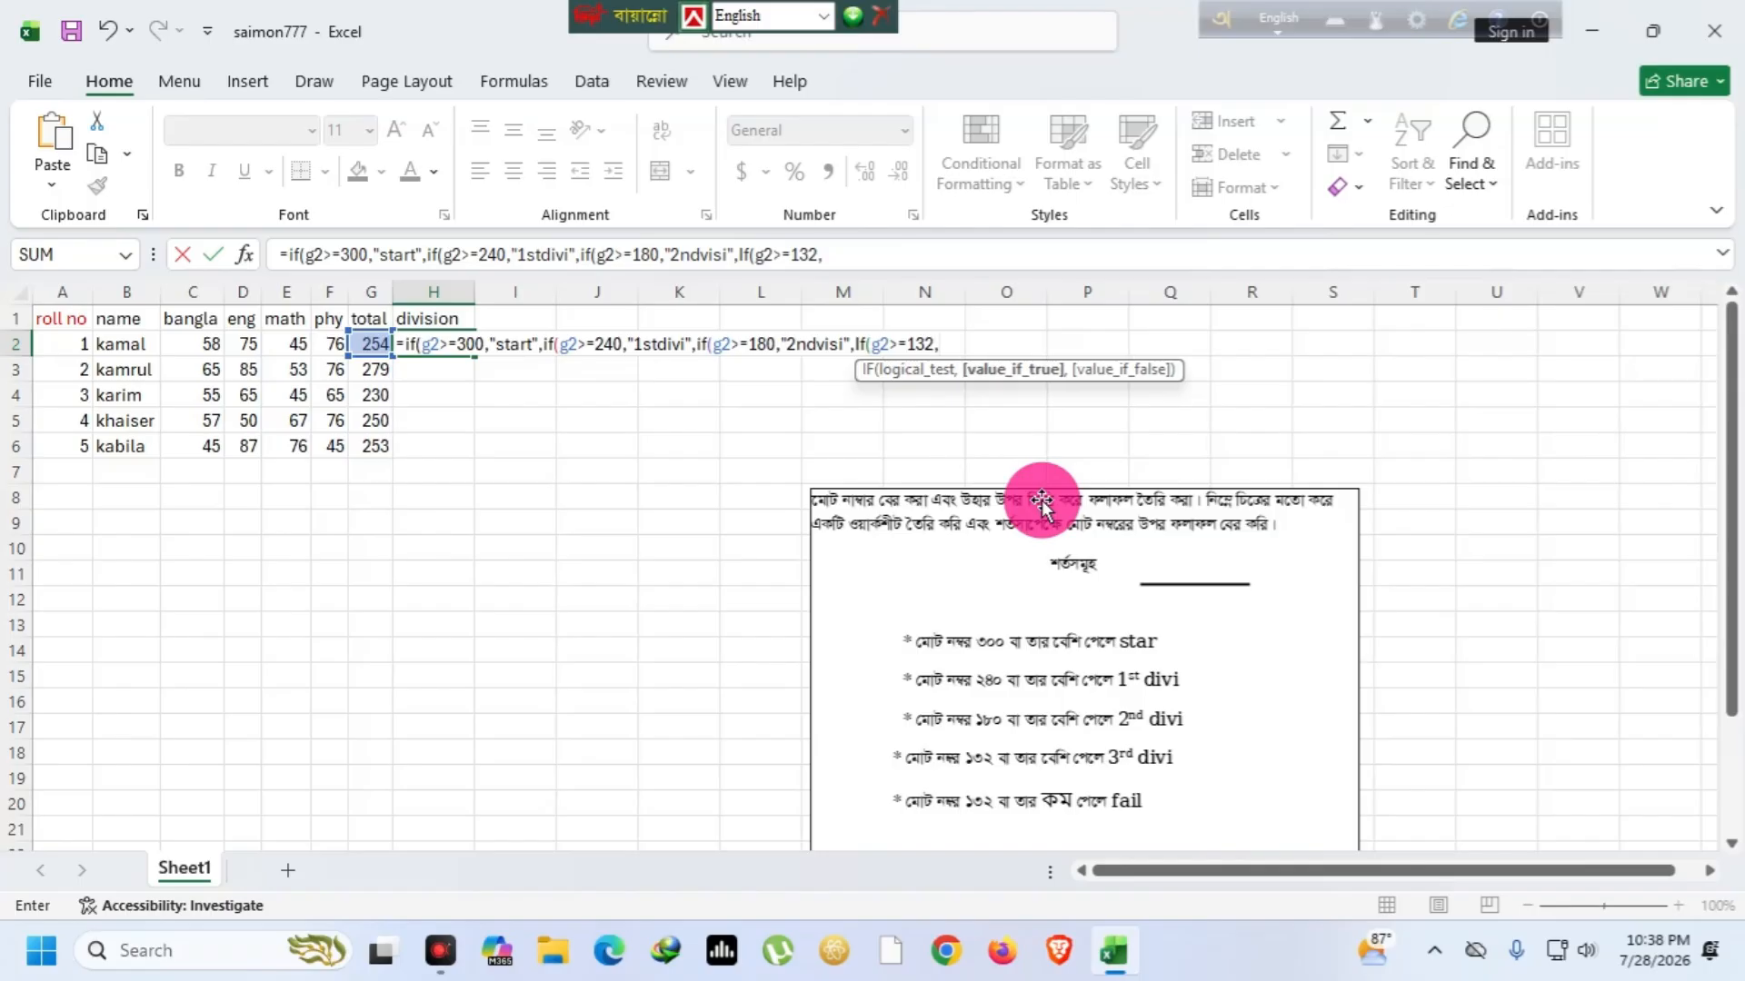
text("3rdvisi")
text(,)
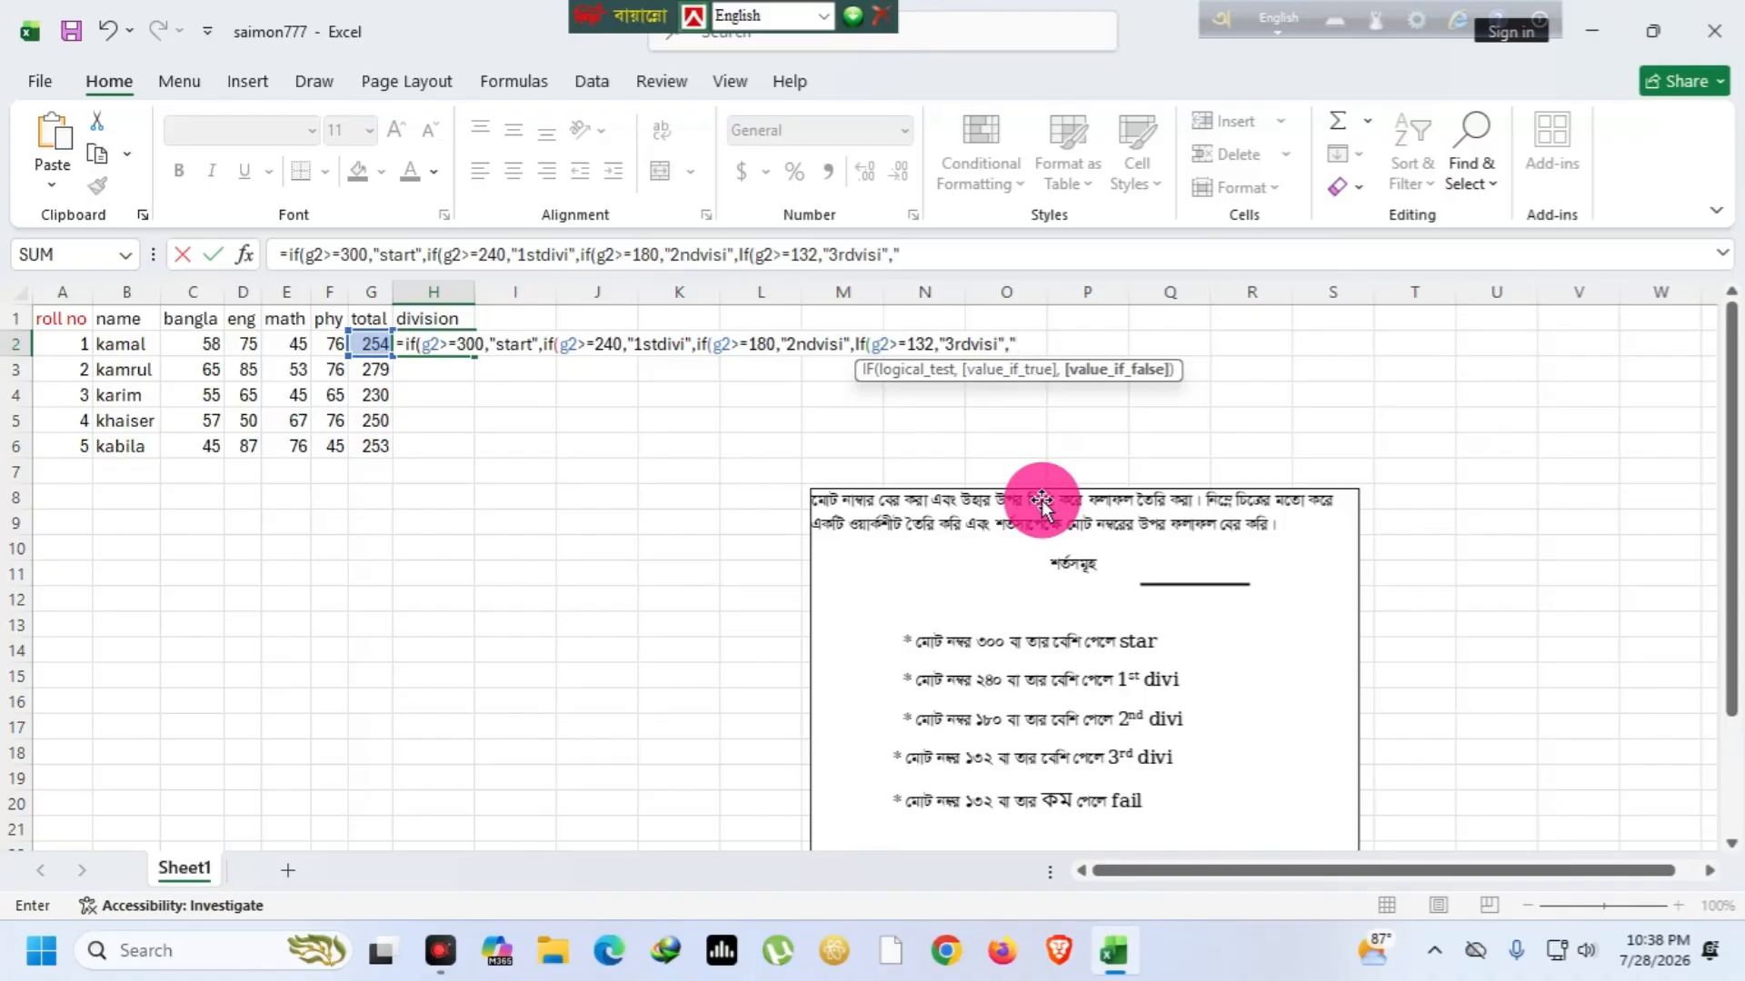
Finish the H2 formula with "fail" as the final fallback result, close all four IF functions and enter it
text("falil)
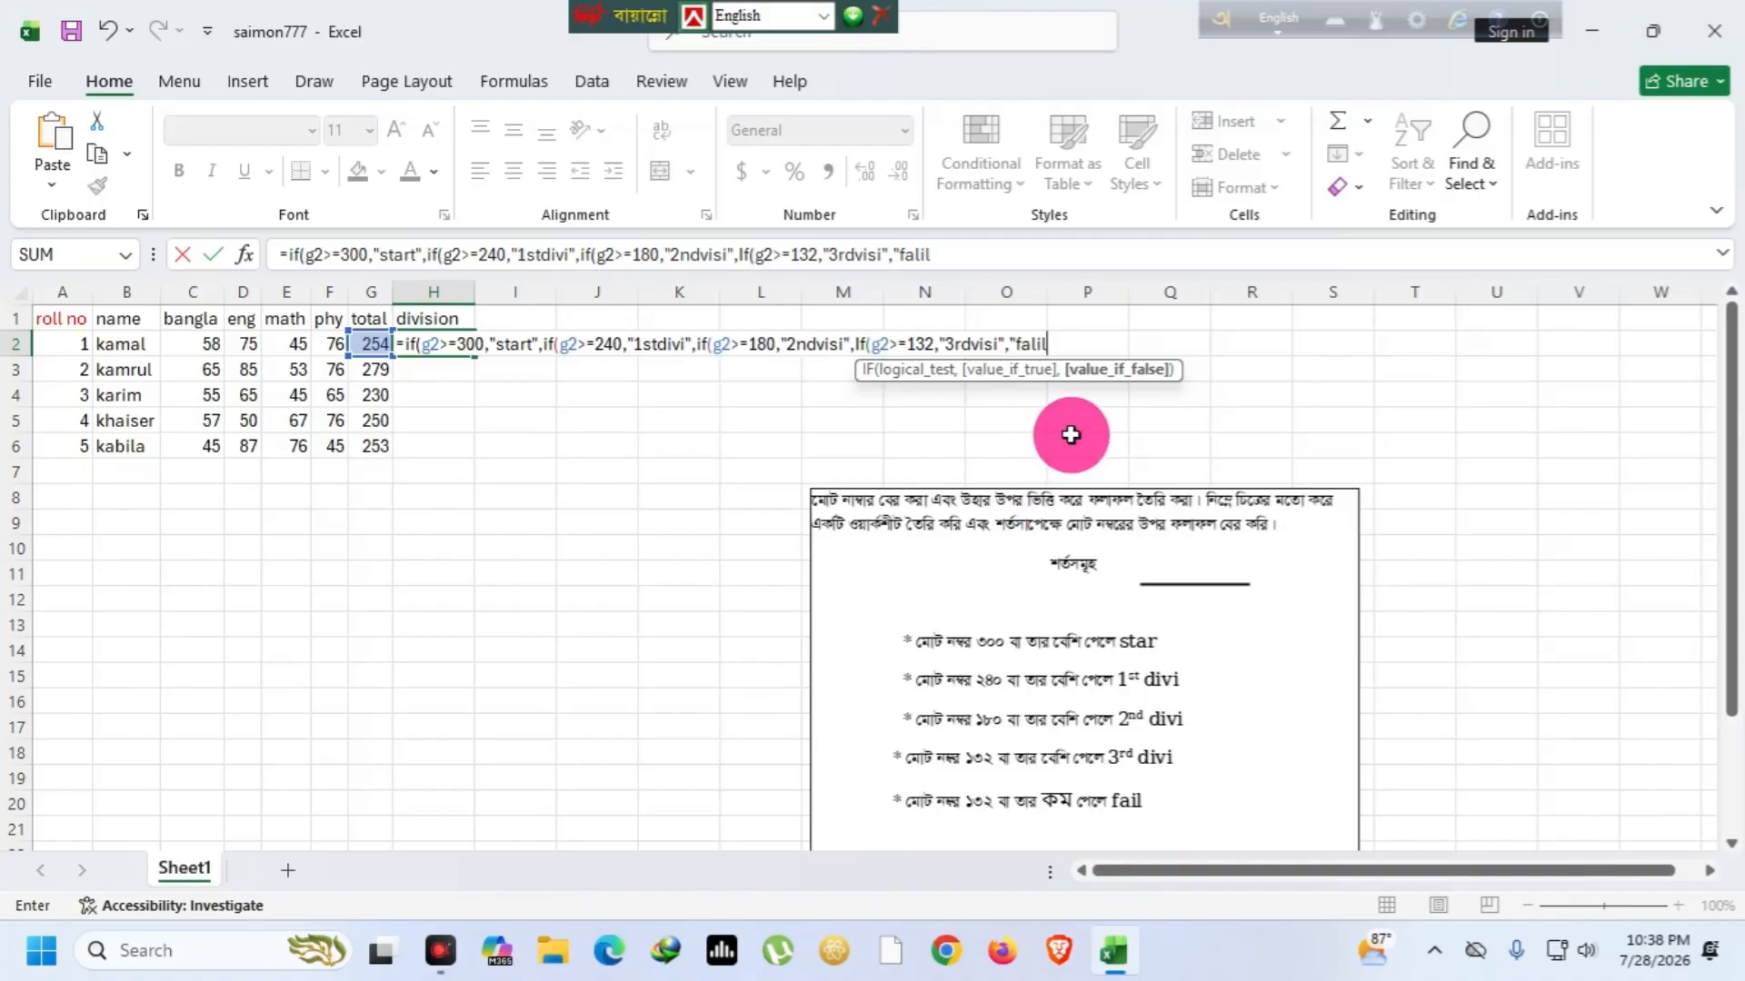
key(BackSpace)
key(BackSpace)
key(BackSpace)
text(il")
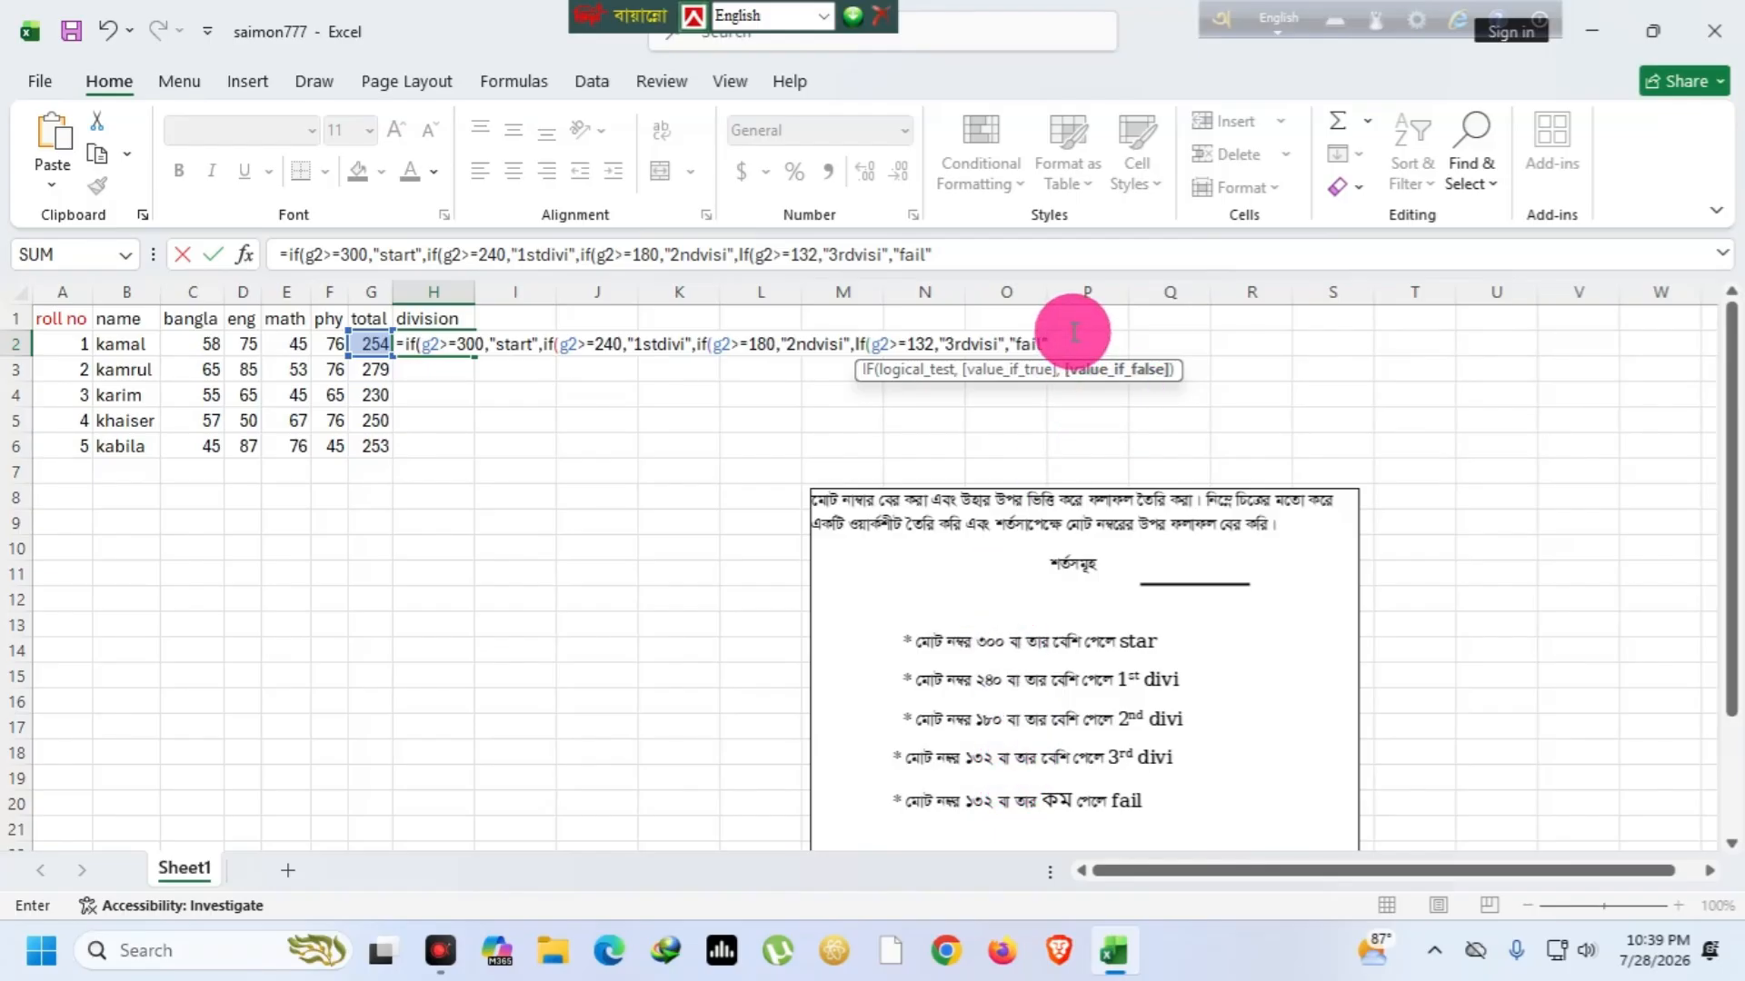
text()))))
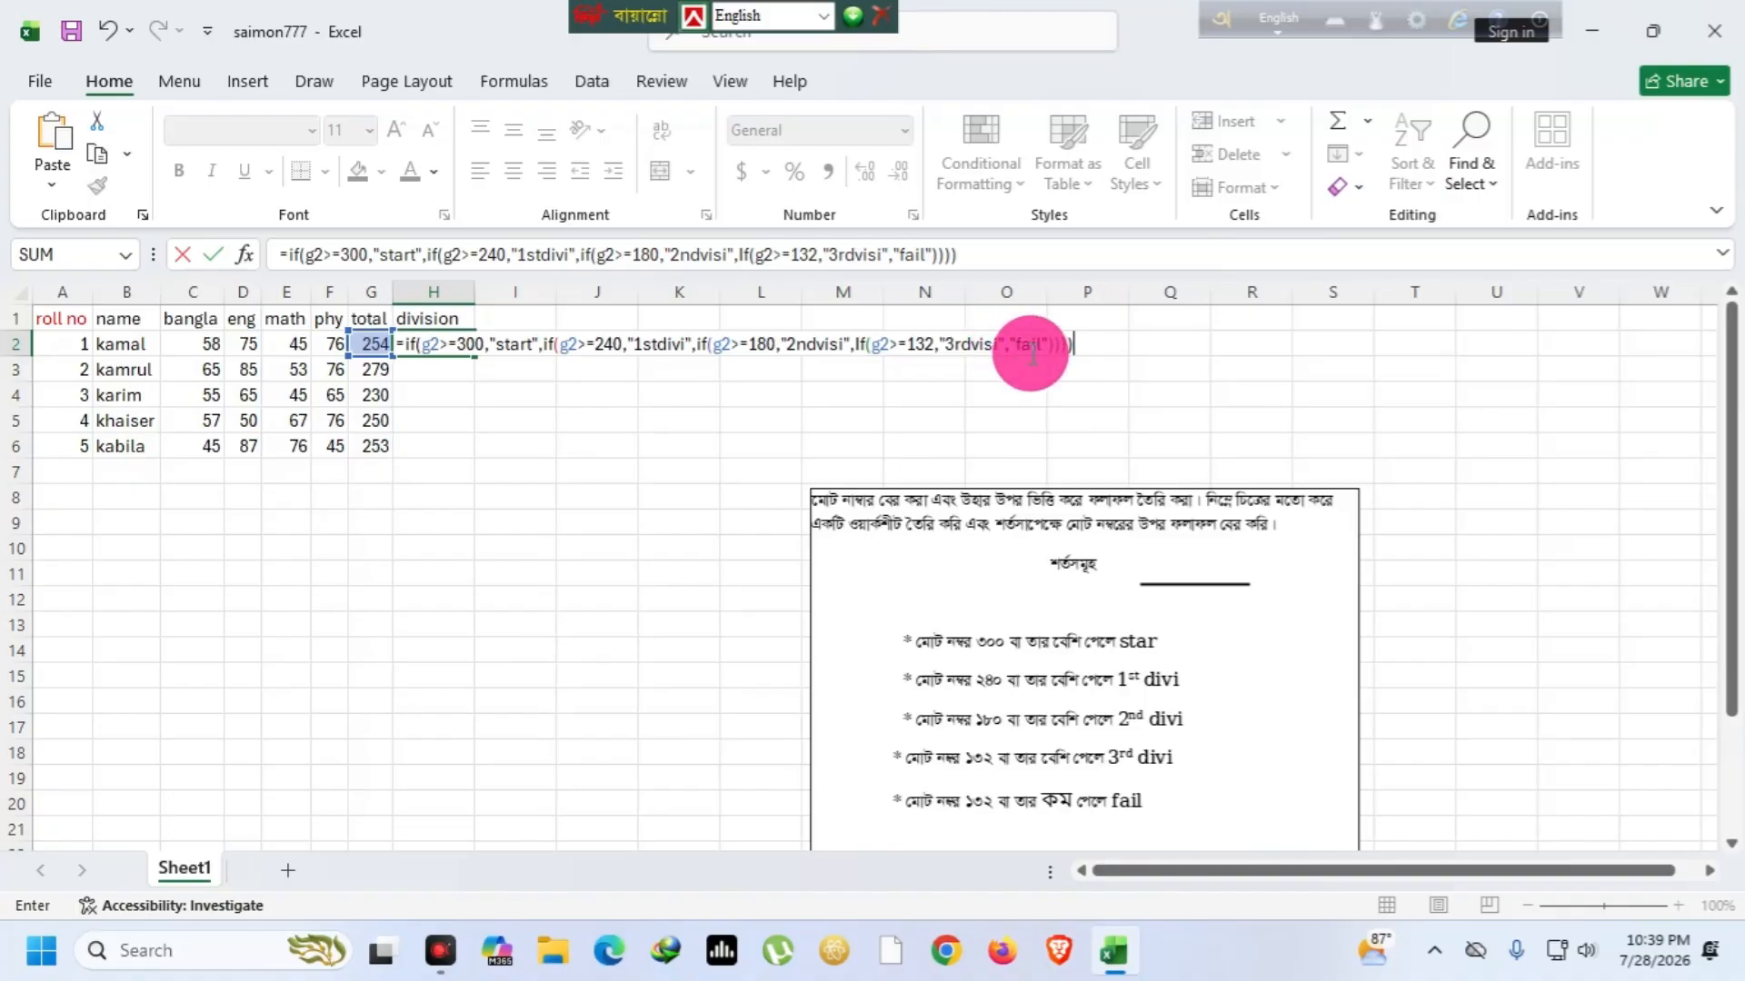
click(1091, 345)
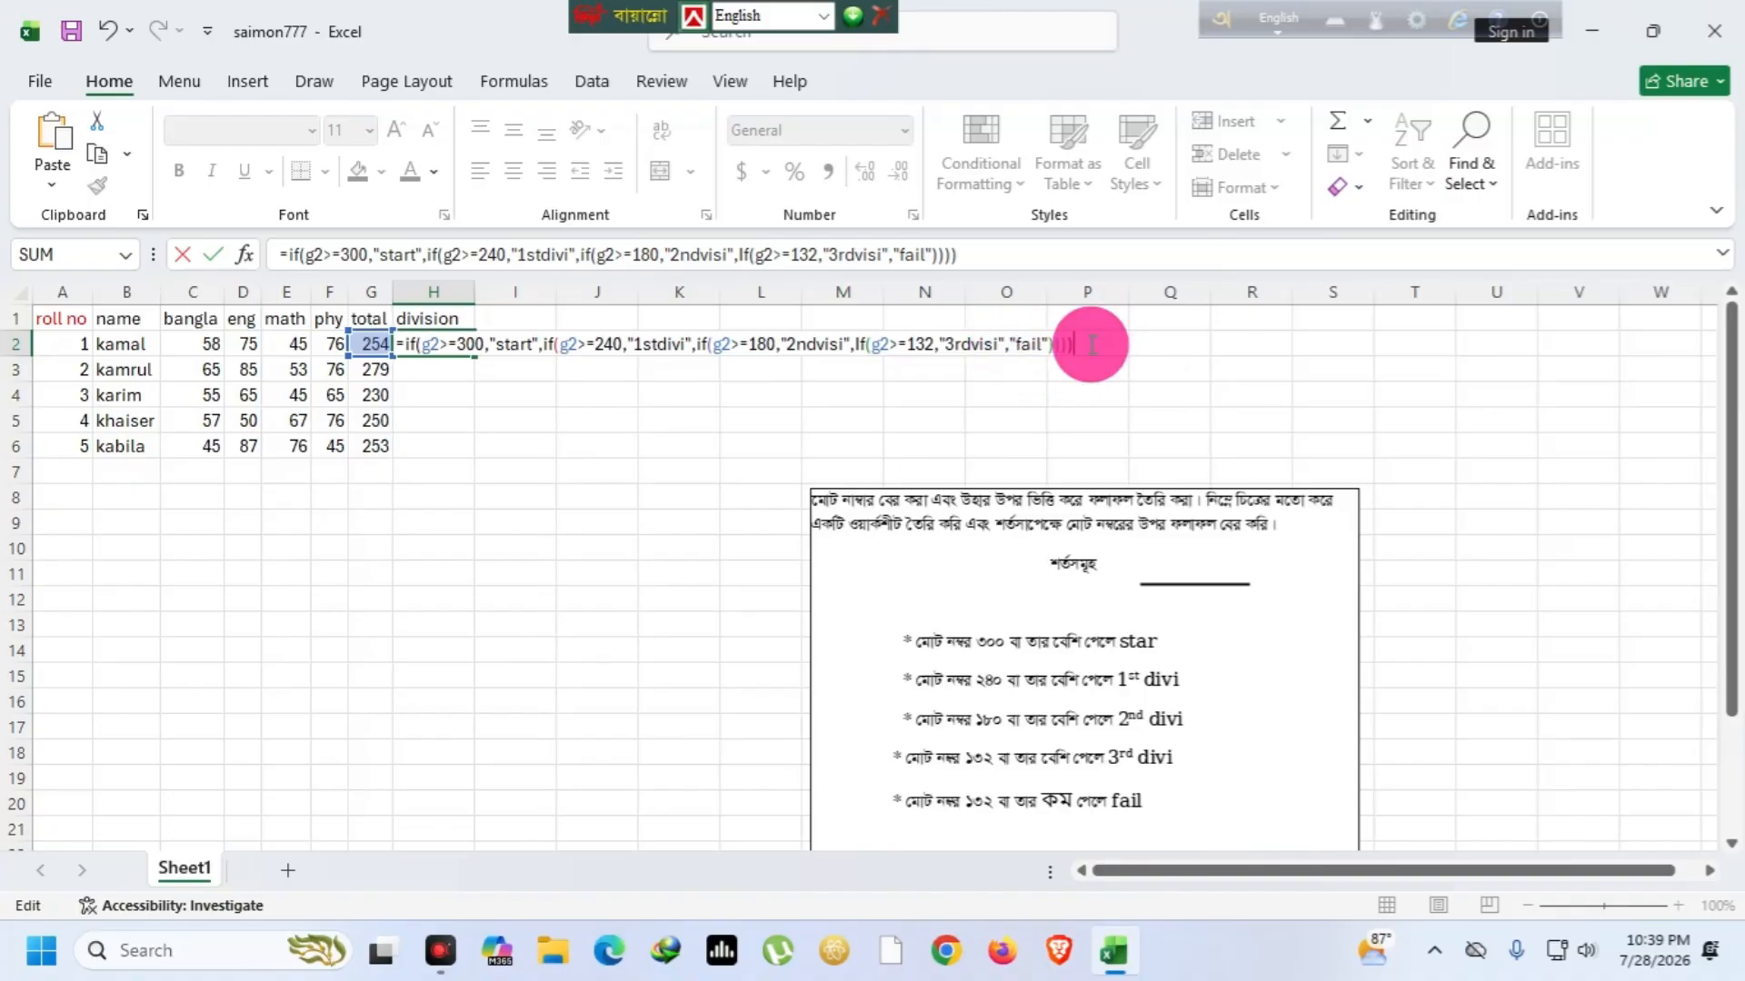
key(Return)
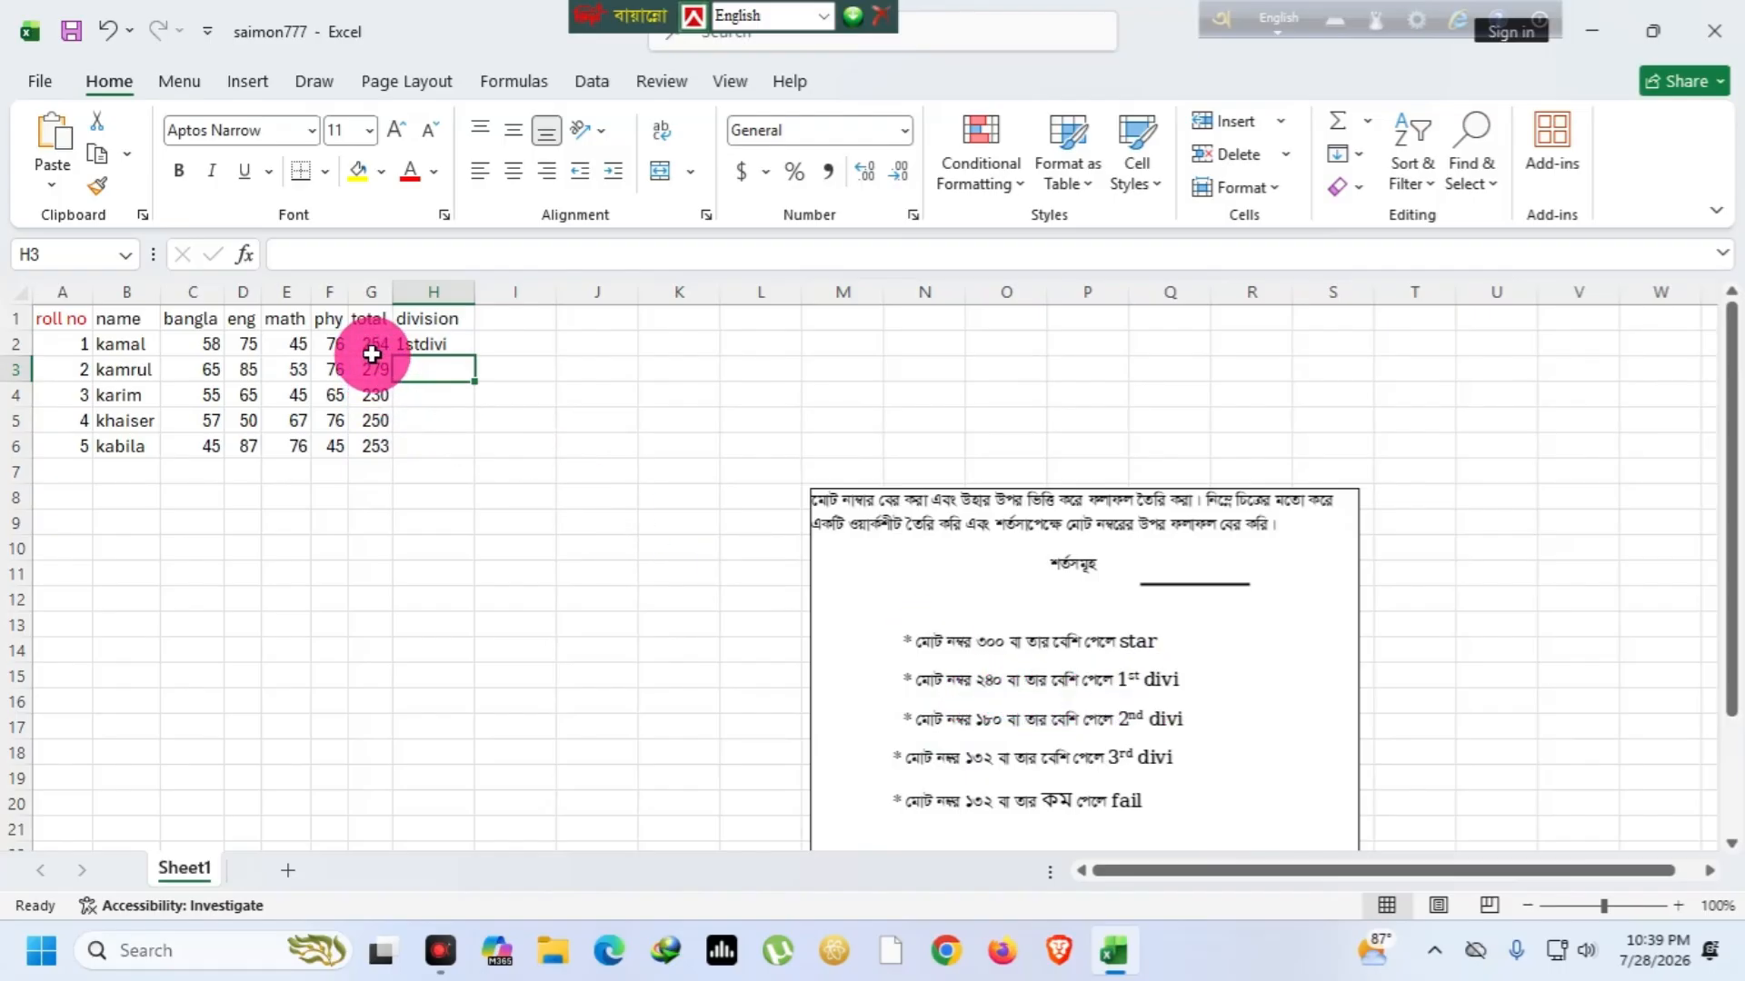
Fill the division formula from H2 down to H6
click(432, 346)
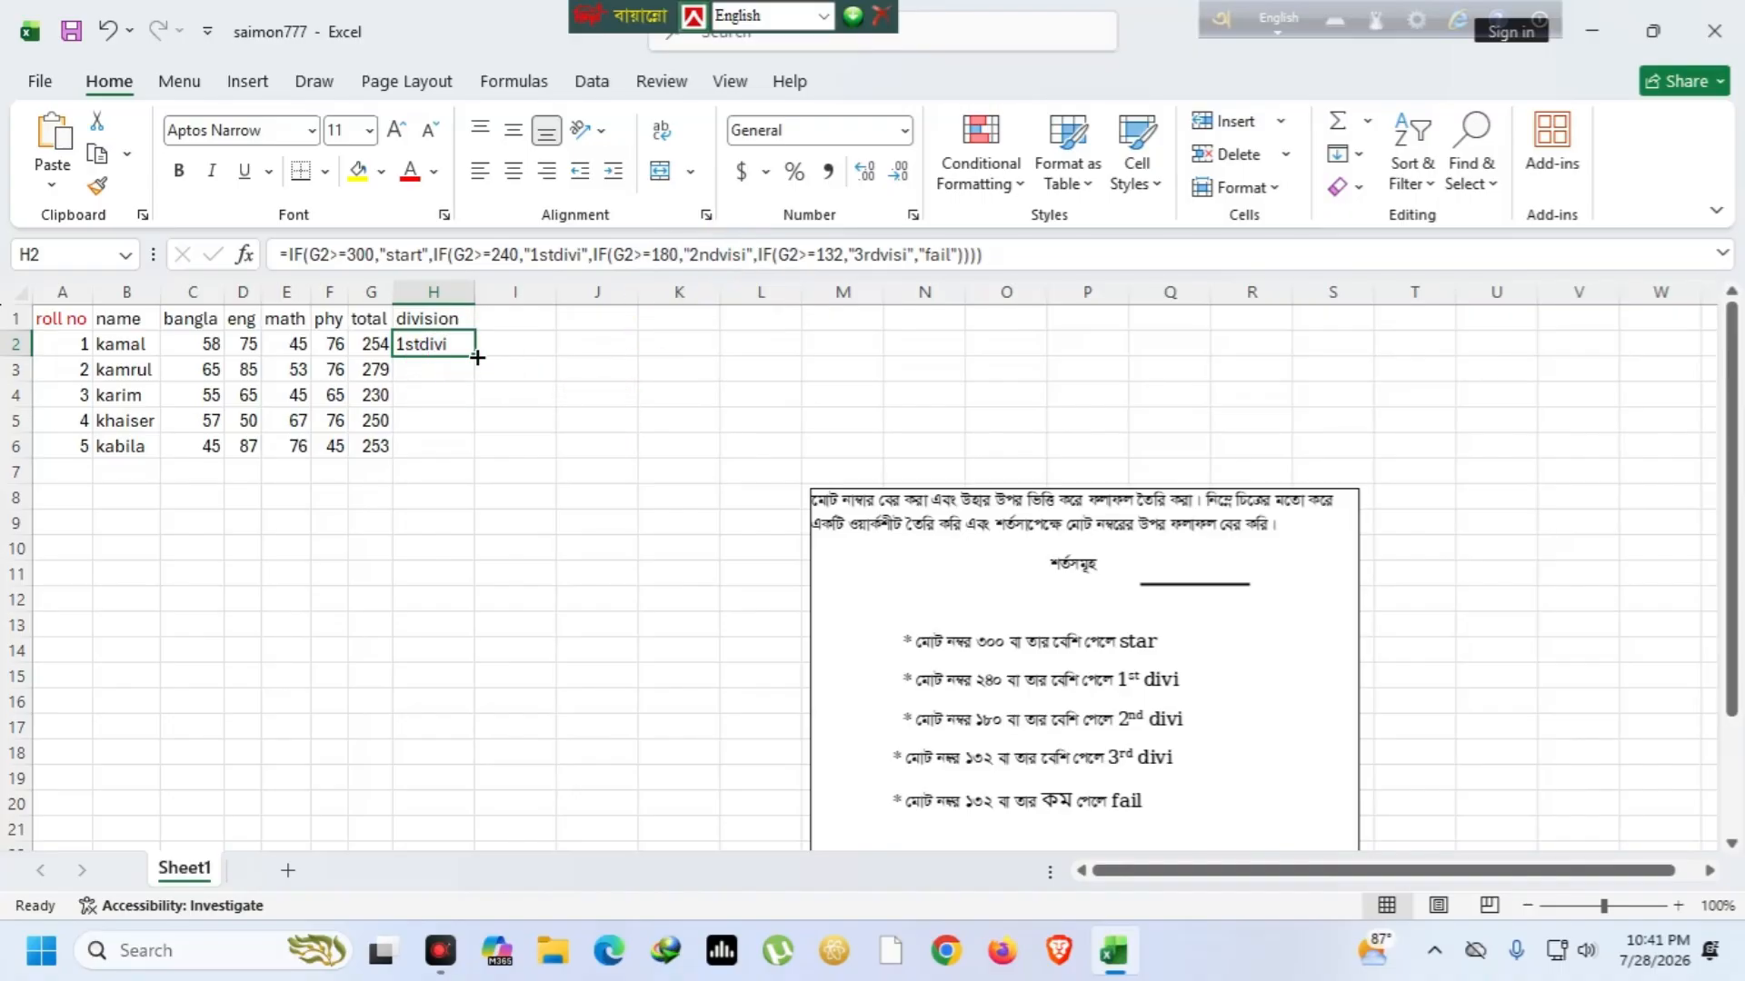
drag(477, 358, 476, 454)
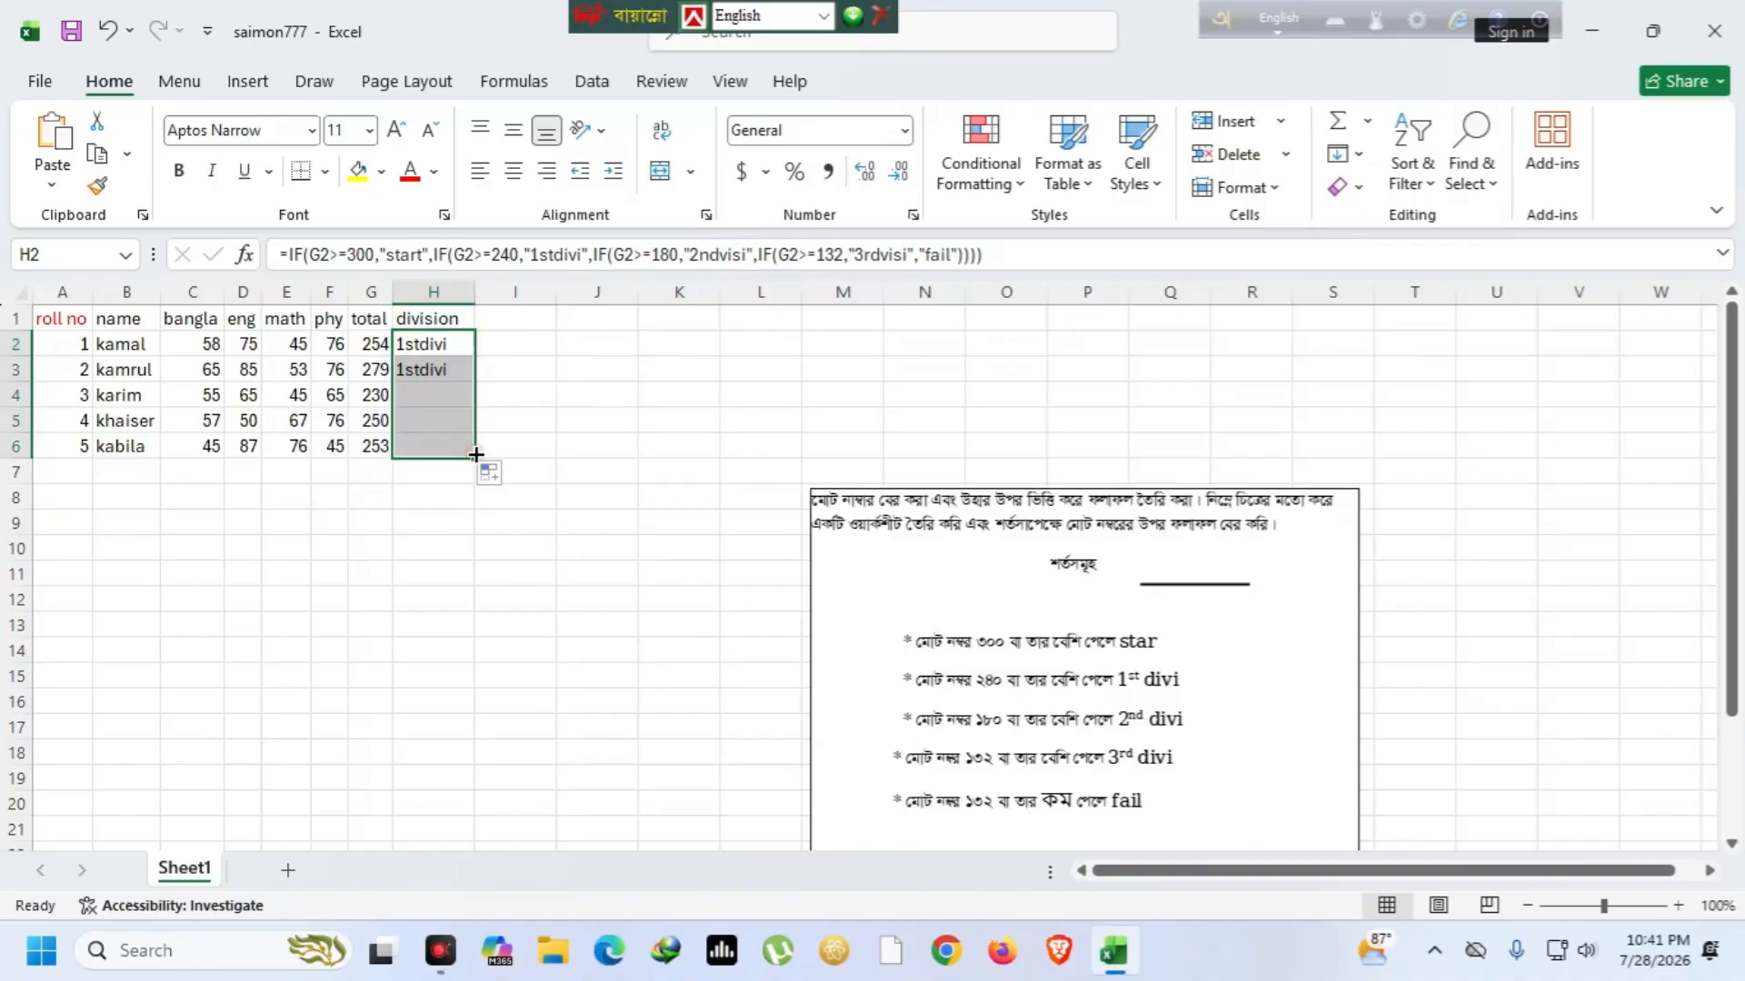
click(519, 524)
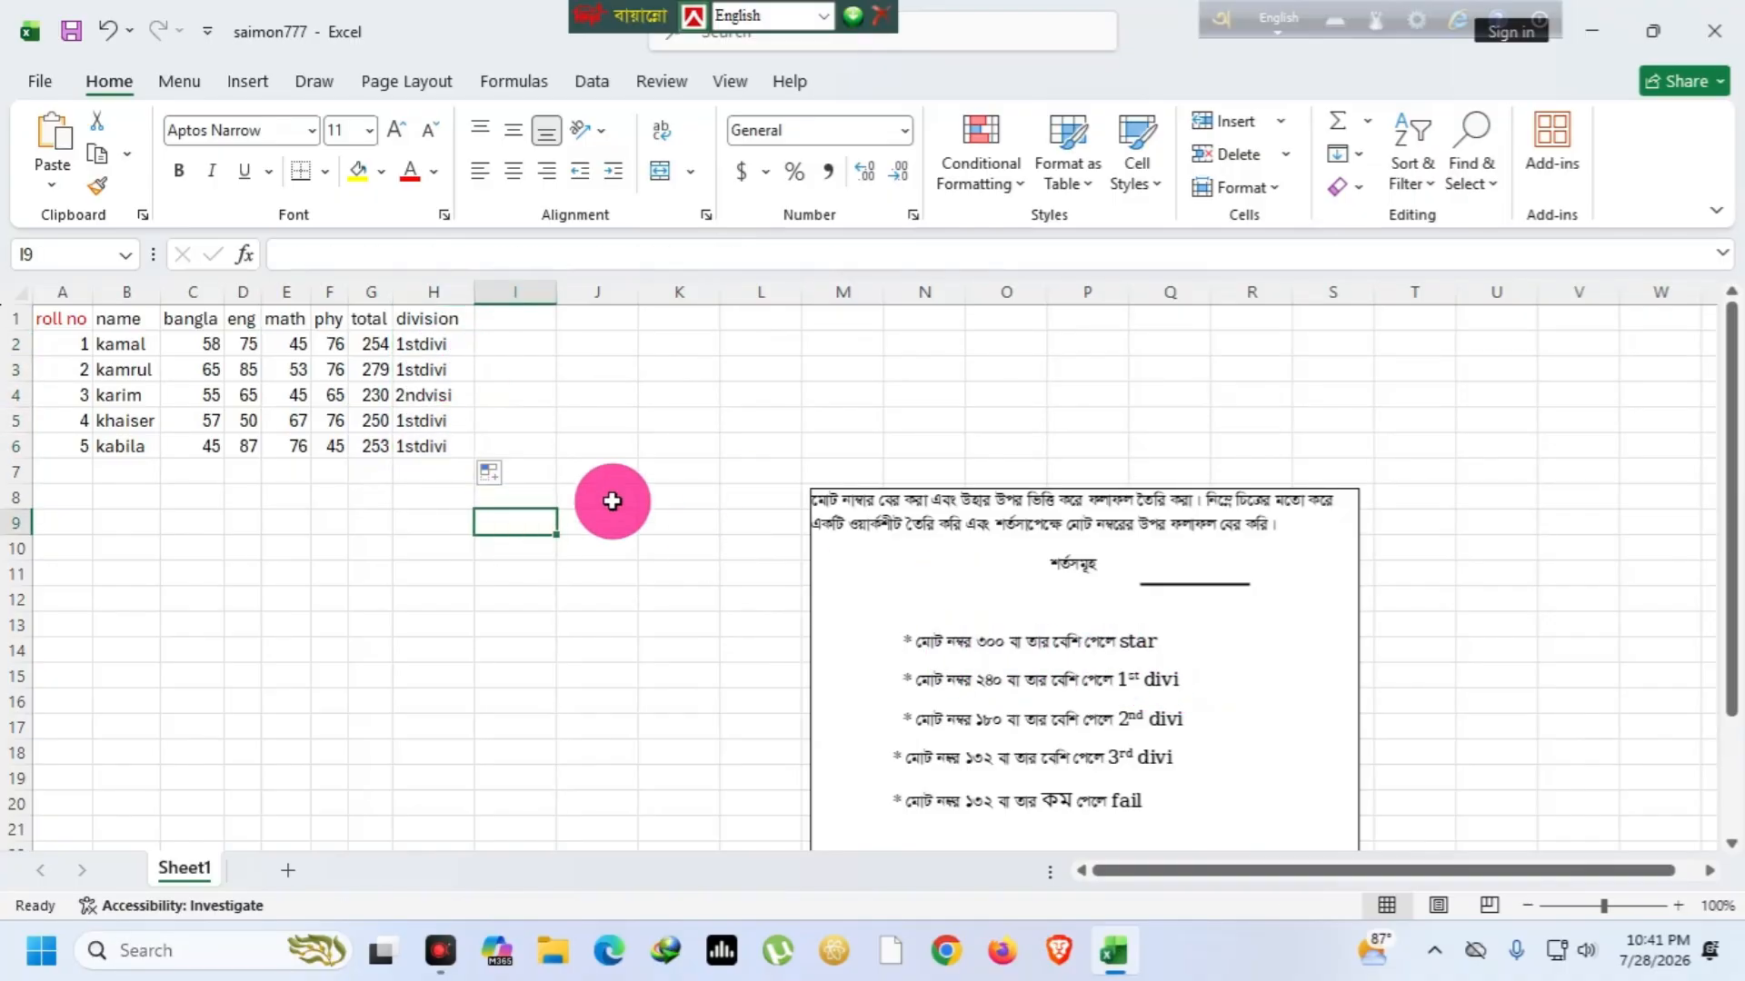
Replace the total in G2 with 300 to test the first division condition
click(375, 344)
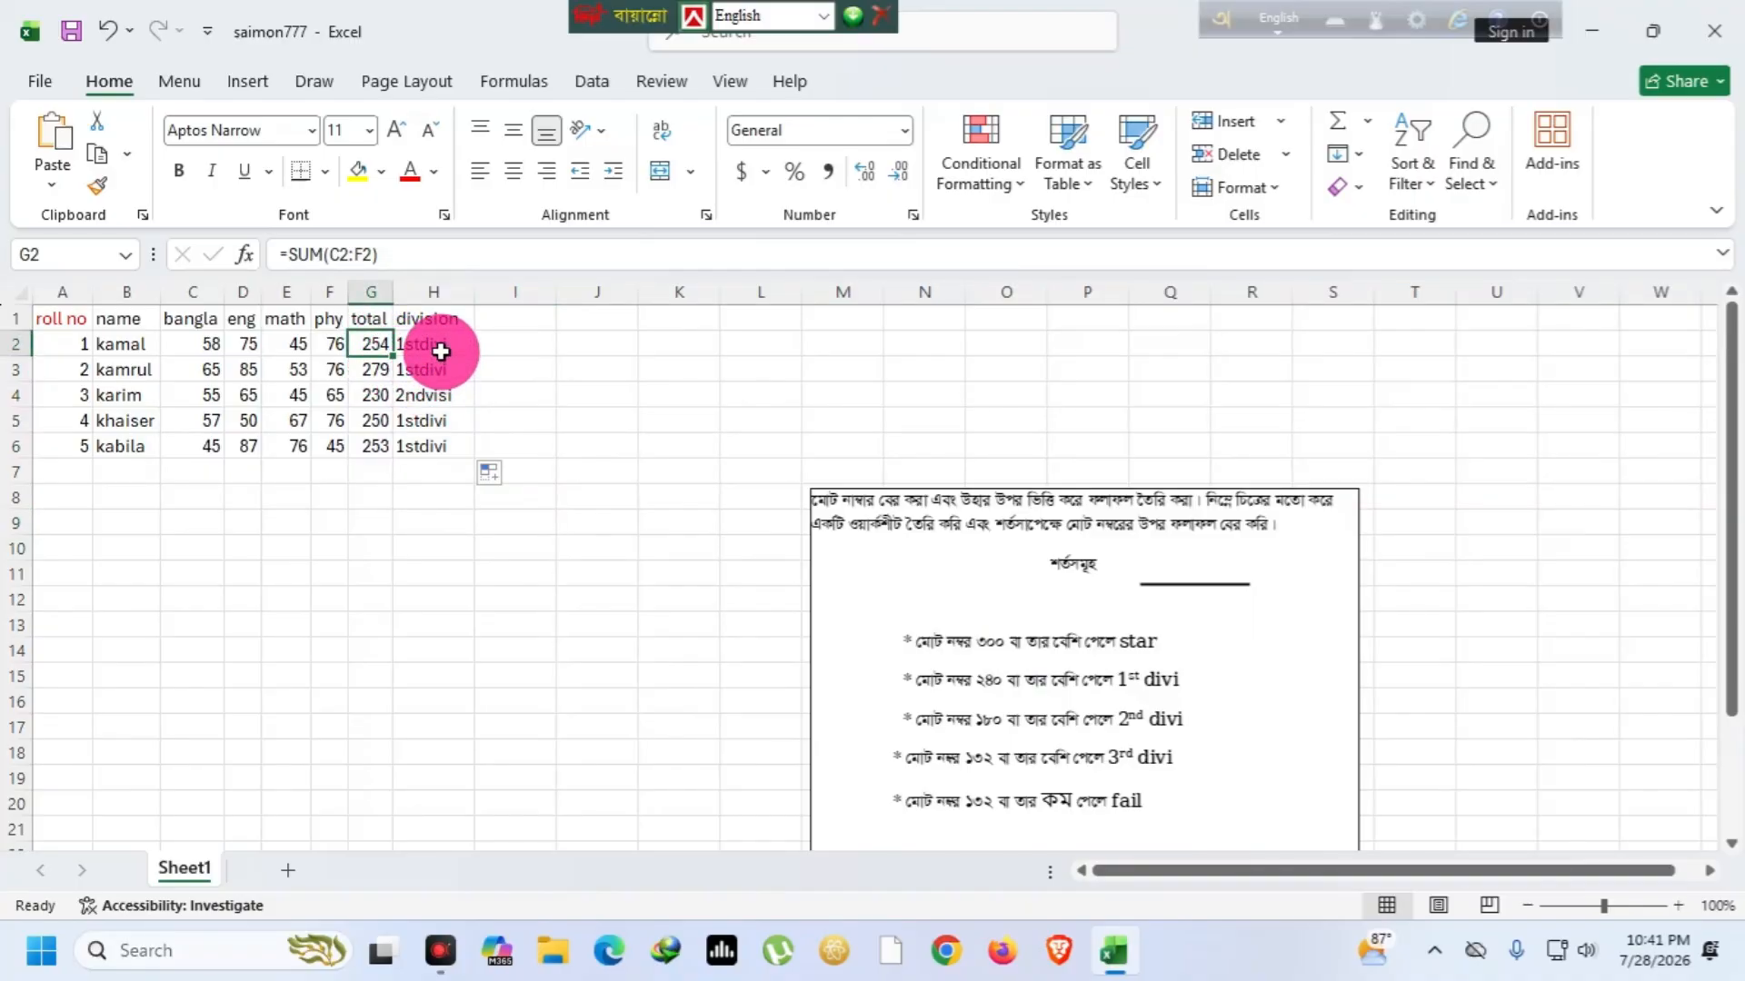
double_click(388, 347)
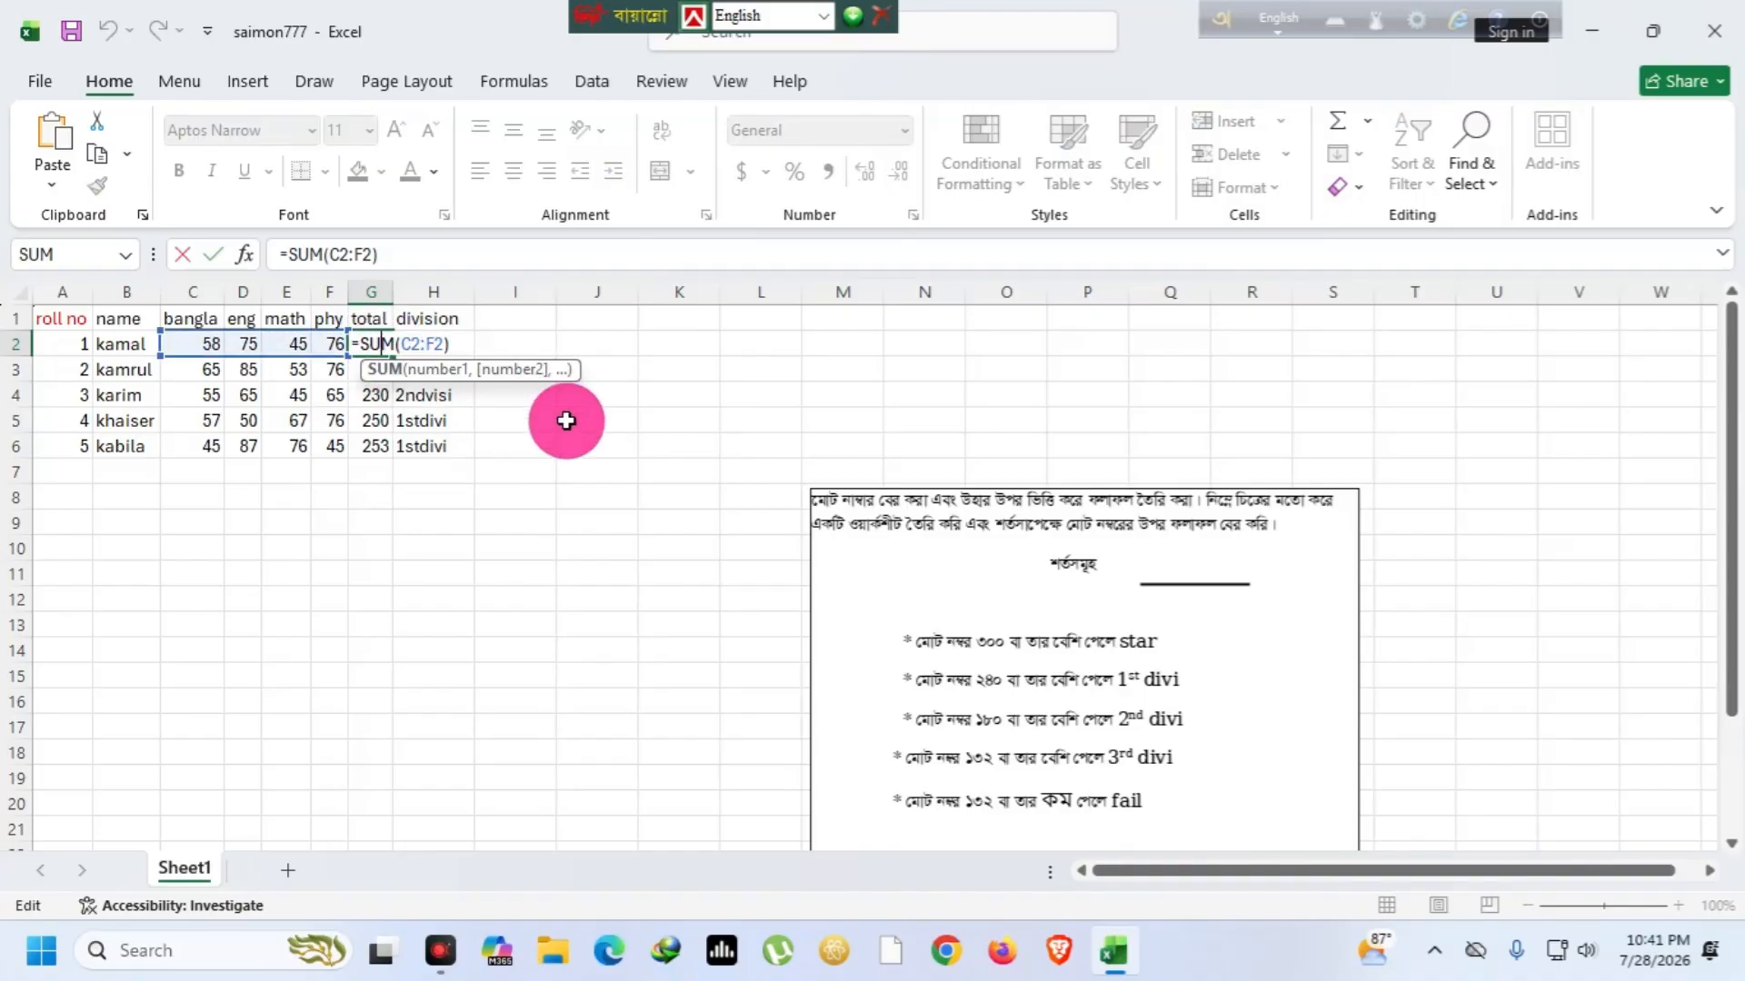
click(569, 456)
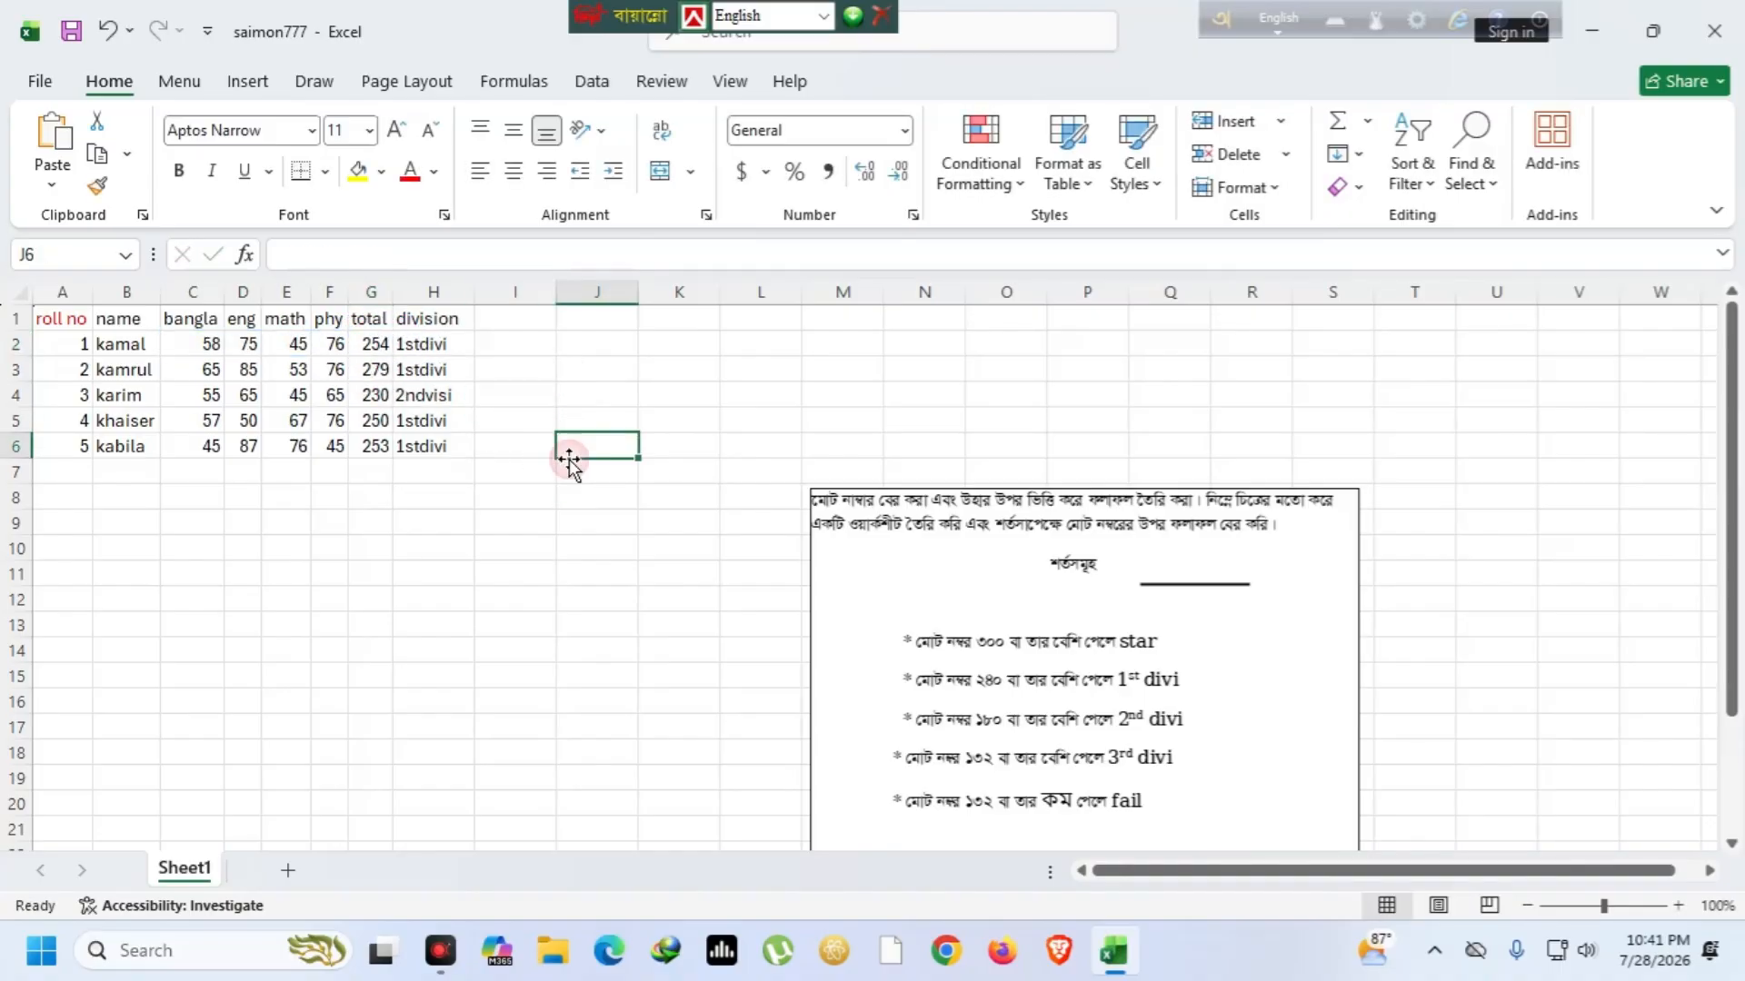
click(375, 342)
click(382, 352)
text(300)
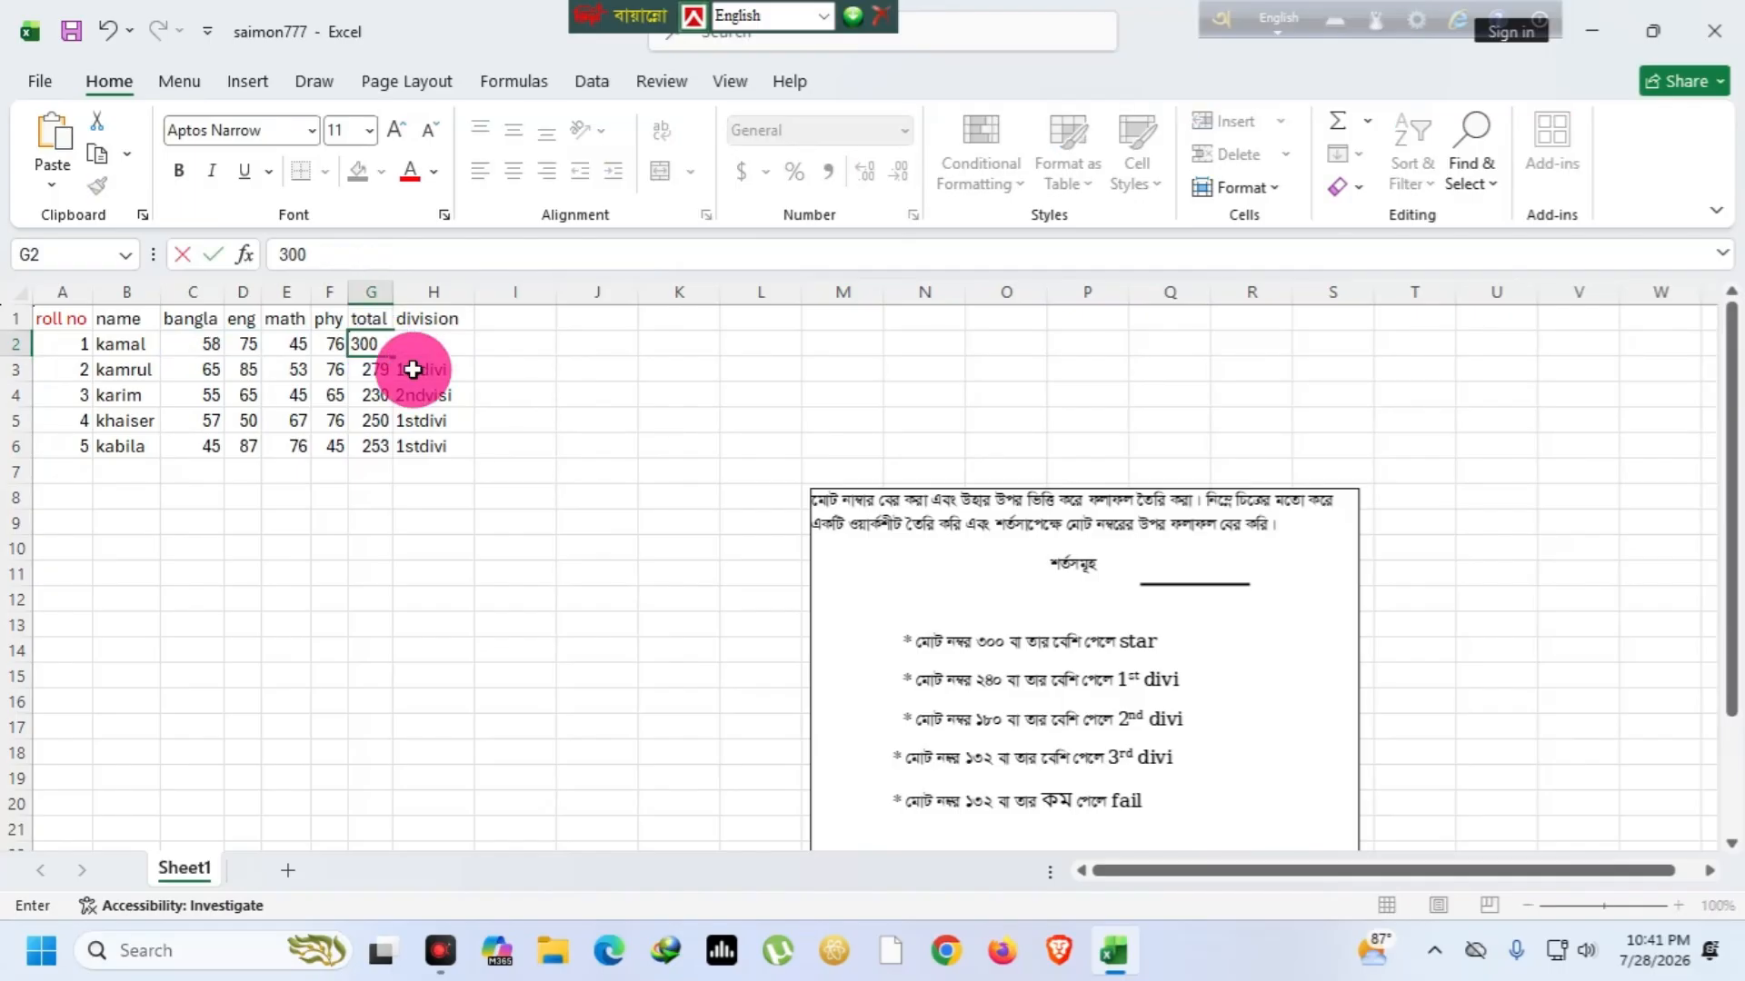
click(464, 468)
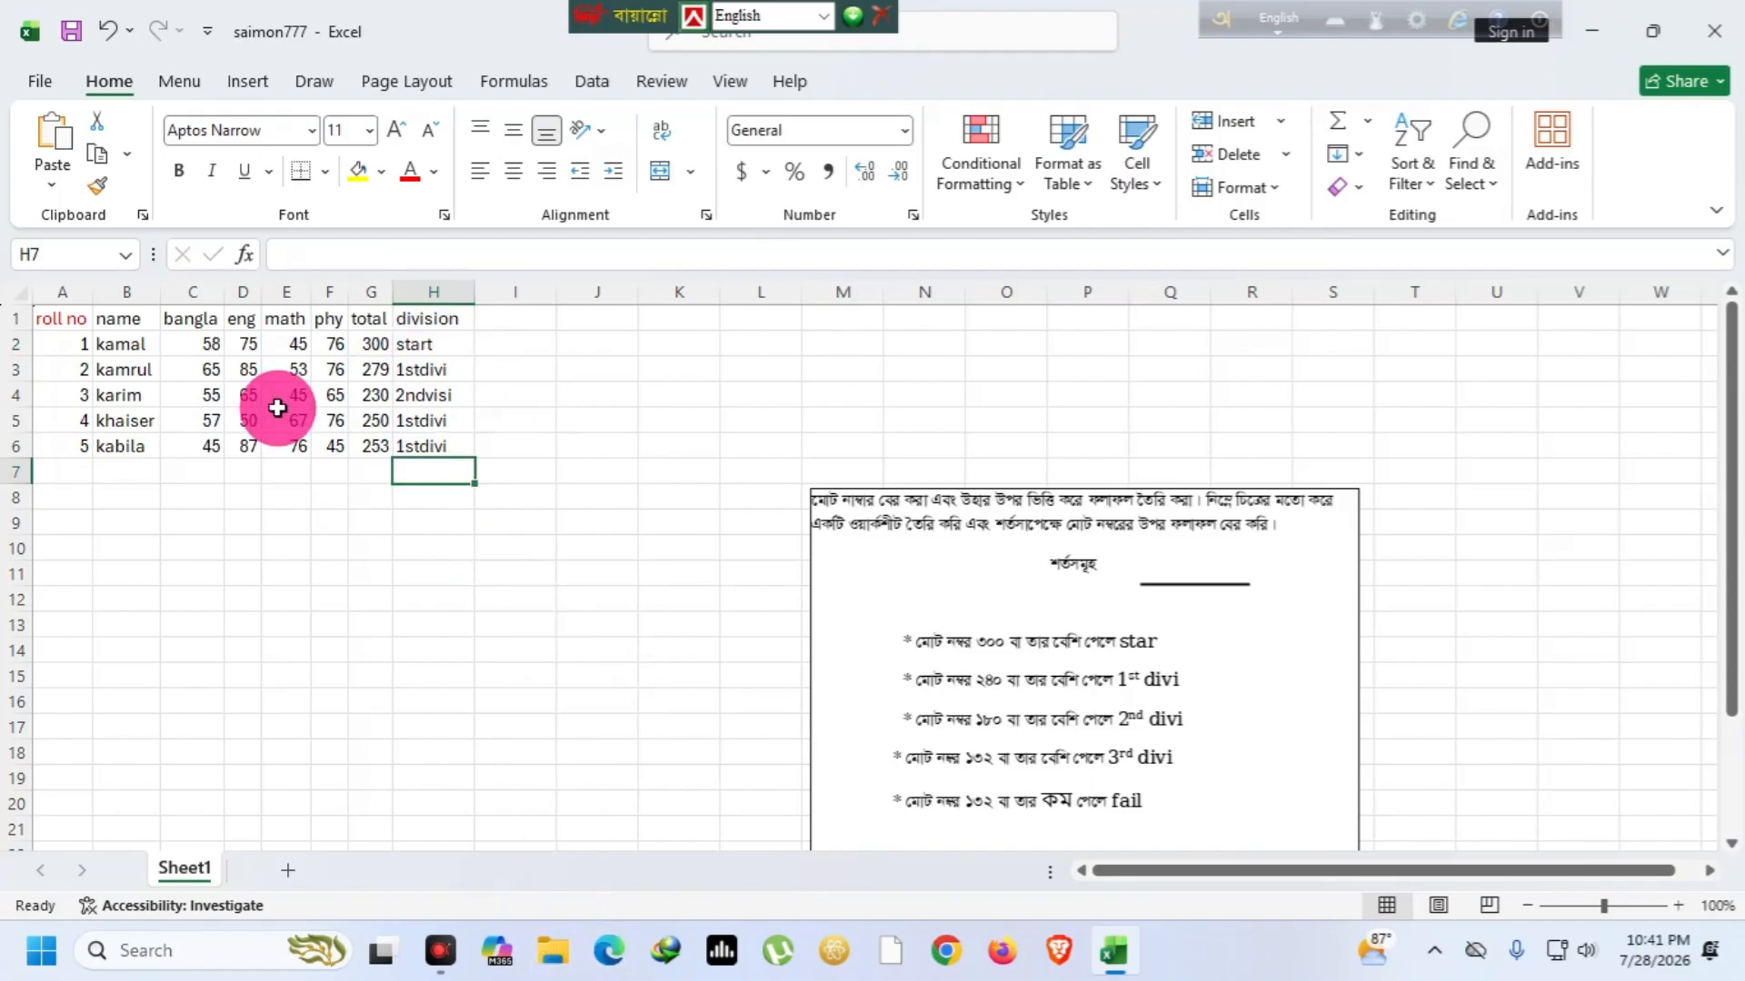
Save a copy of the workbook to the Desktop under the file name stat
click(177, 78)
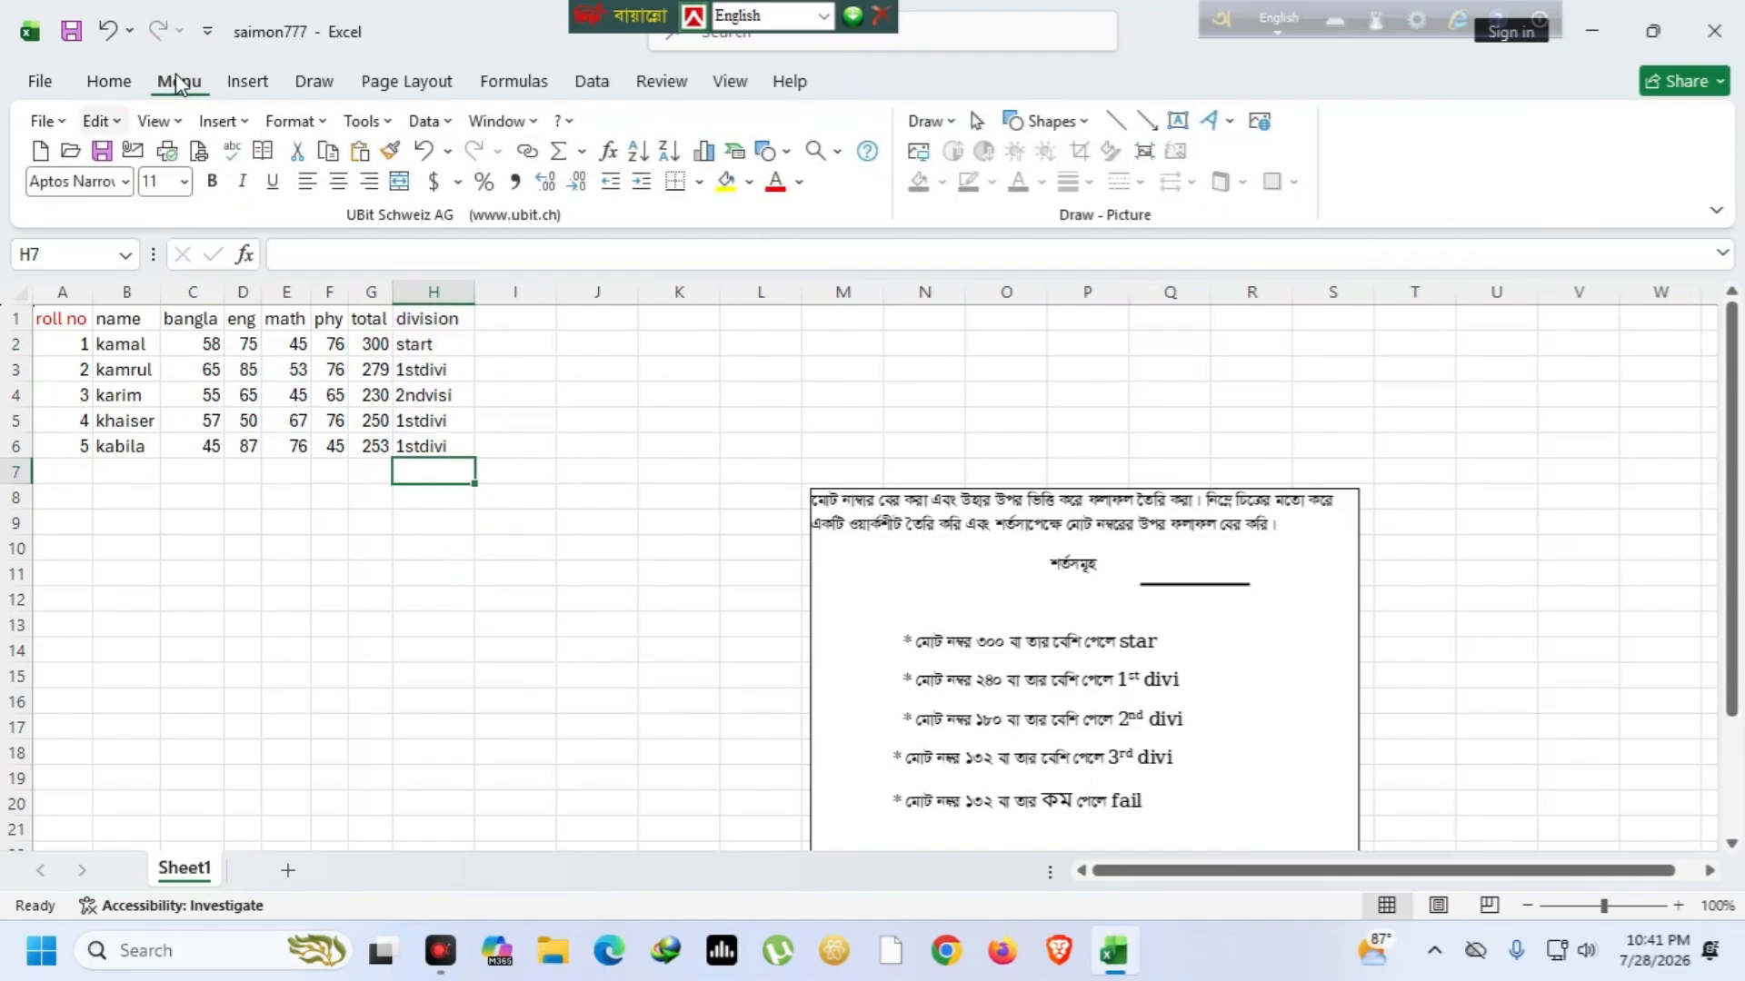
click(39, 85)
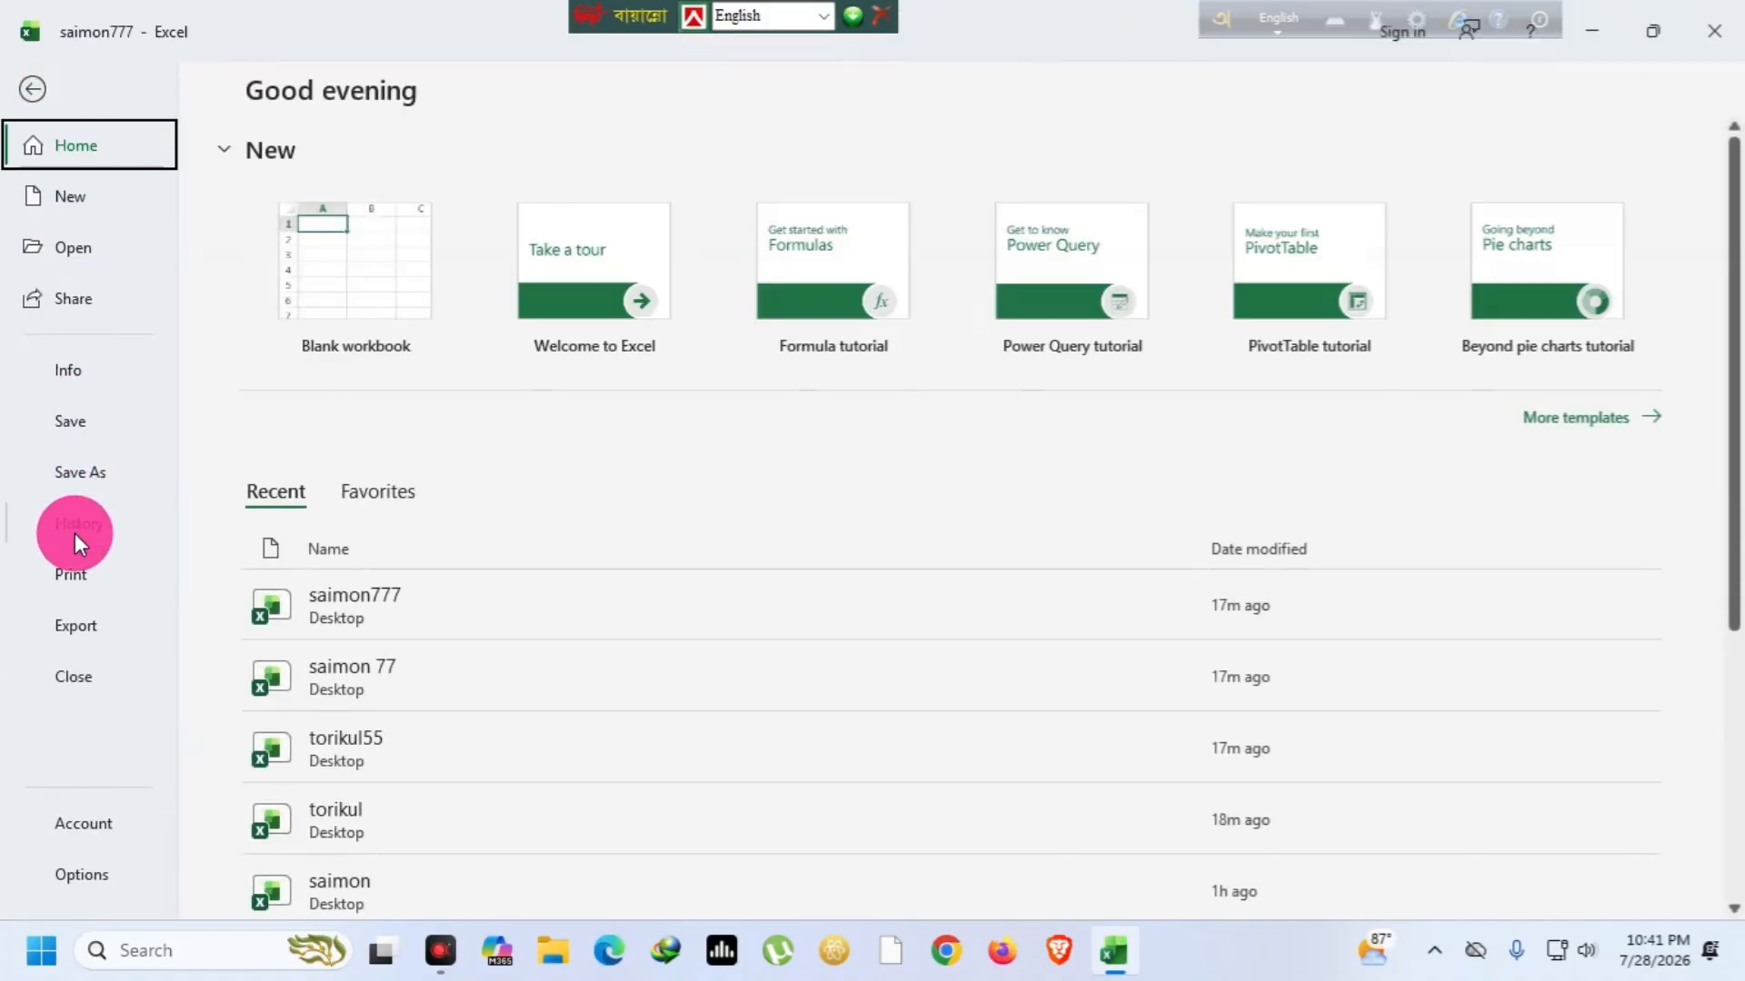
click(87, 480)
click(346, 629)
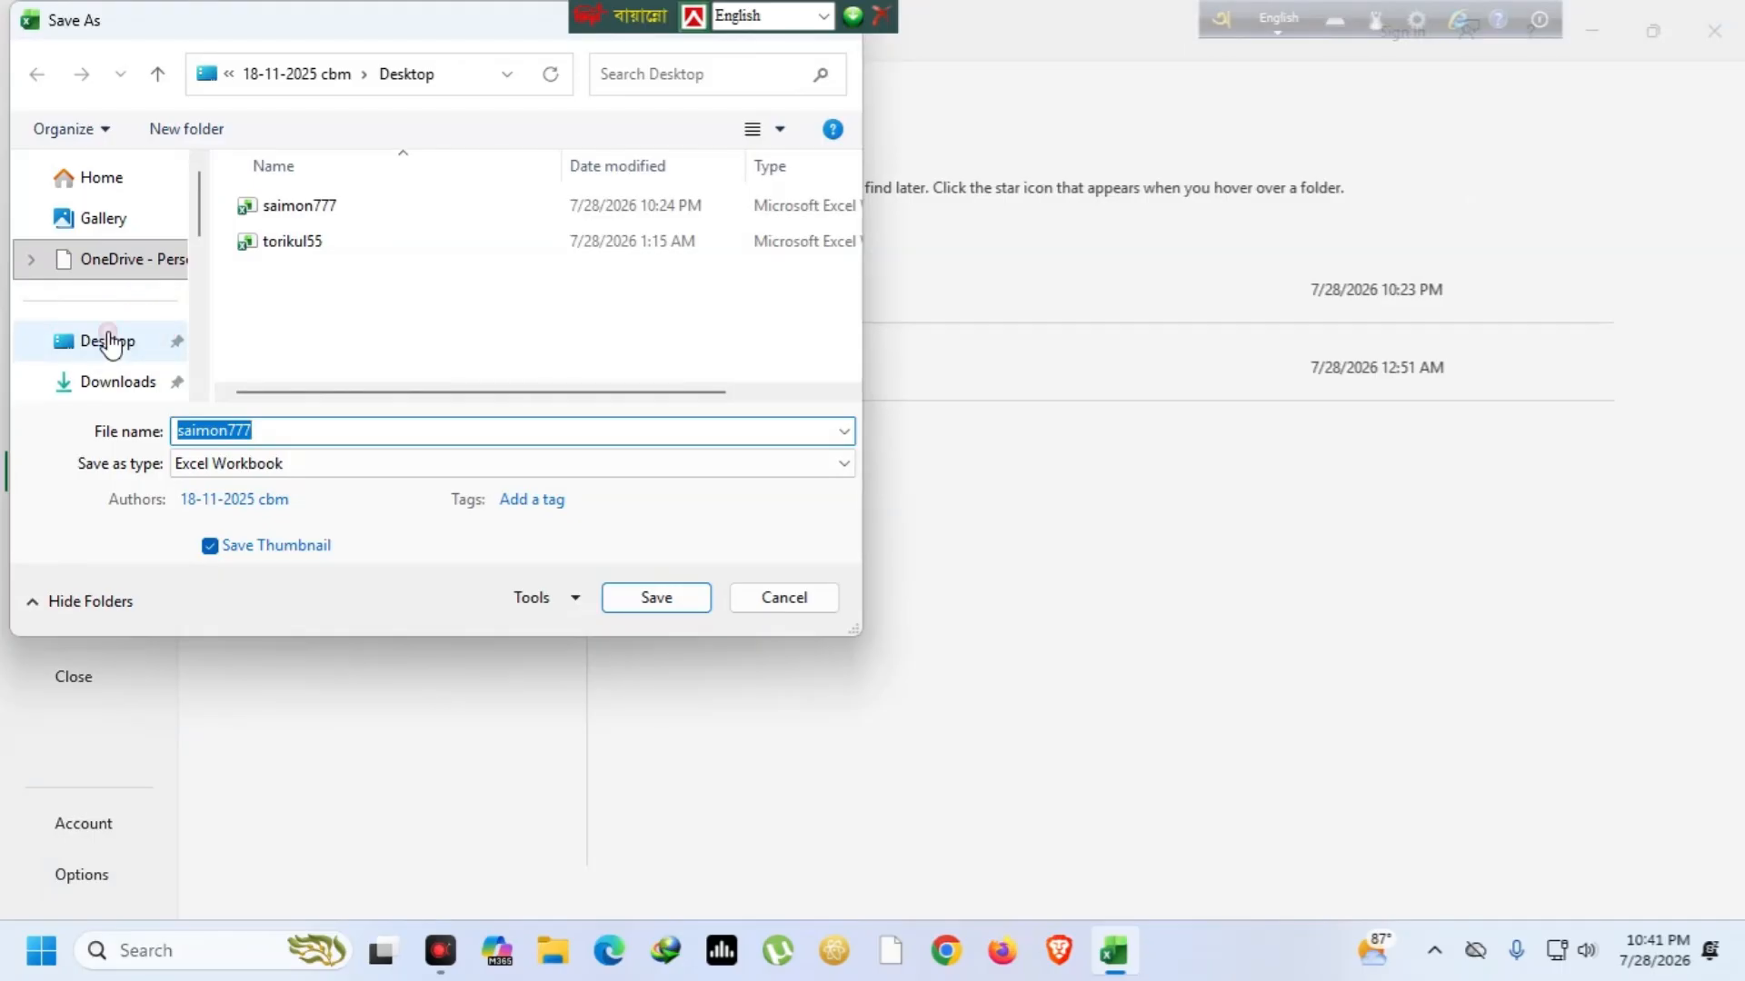
click(107, 340)
double_click(297, 427)
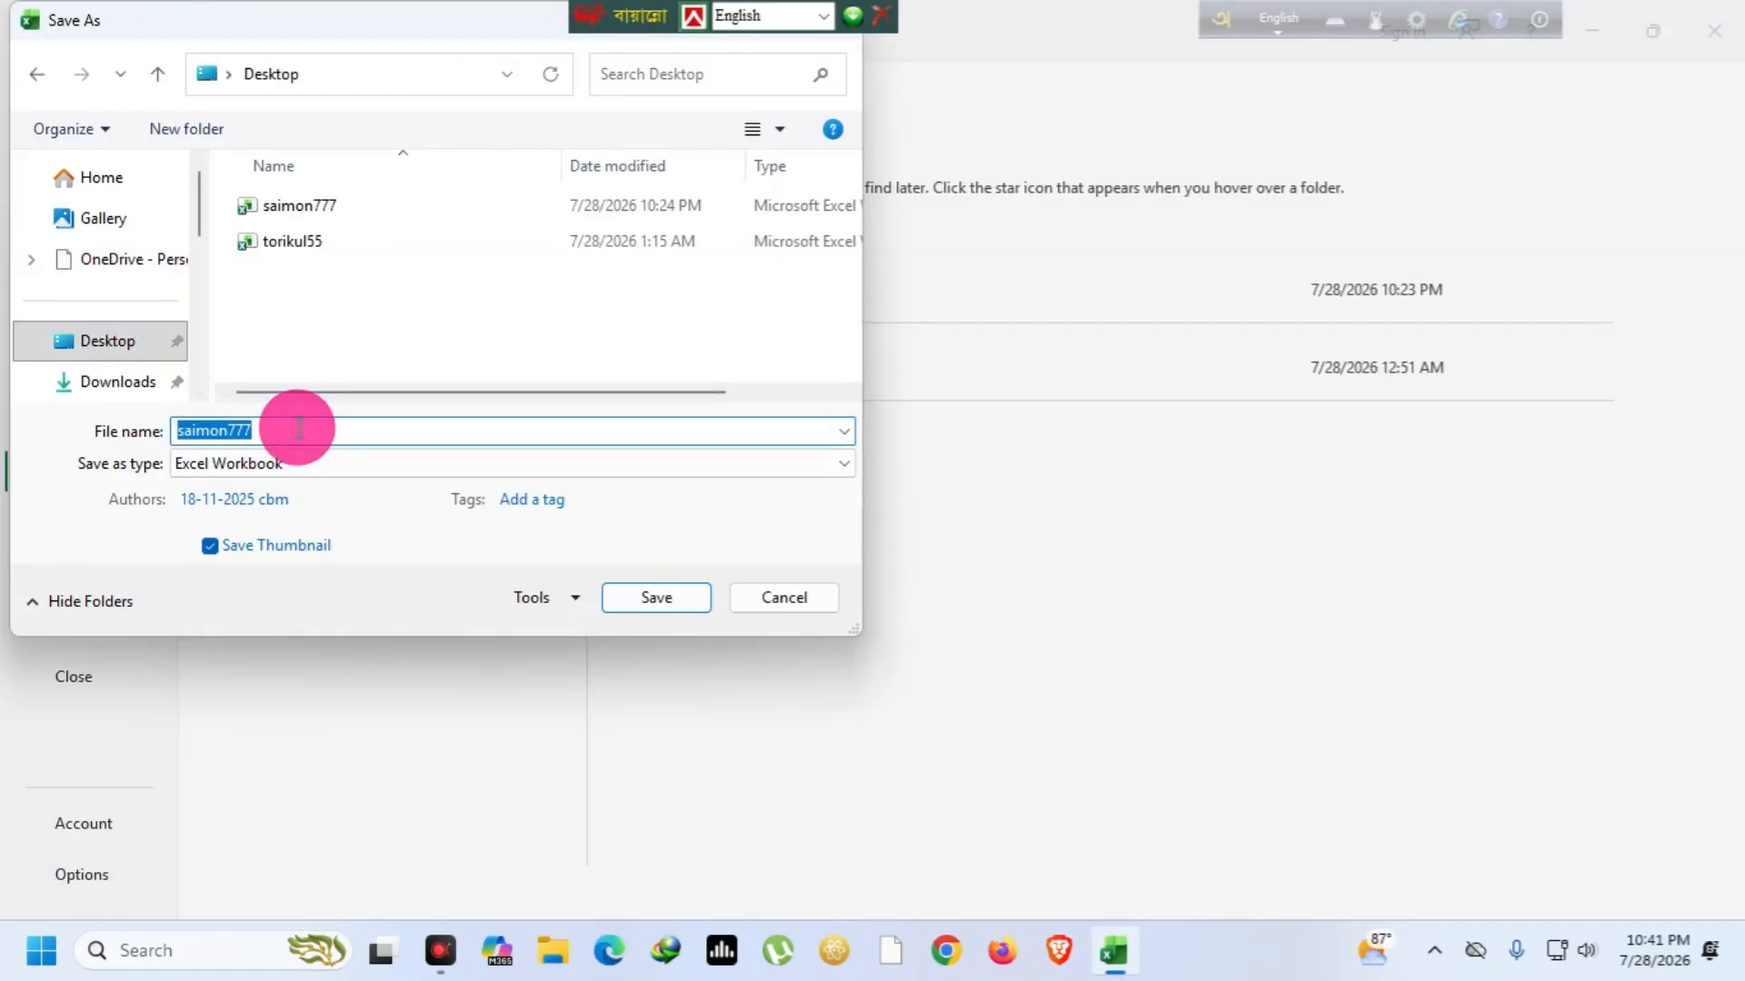
text(s)
click(300, 429)
text(tat)
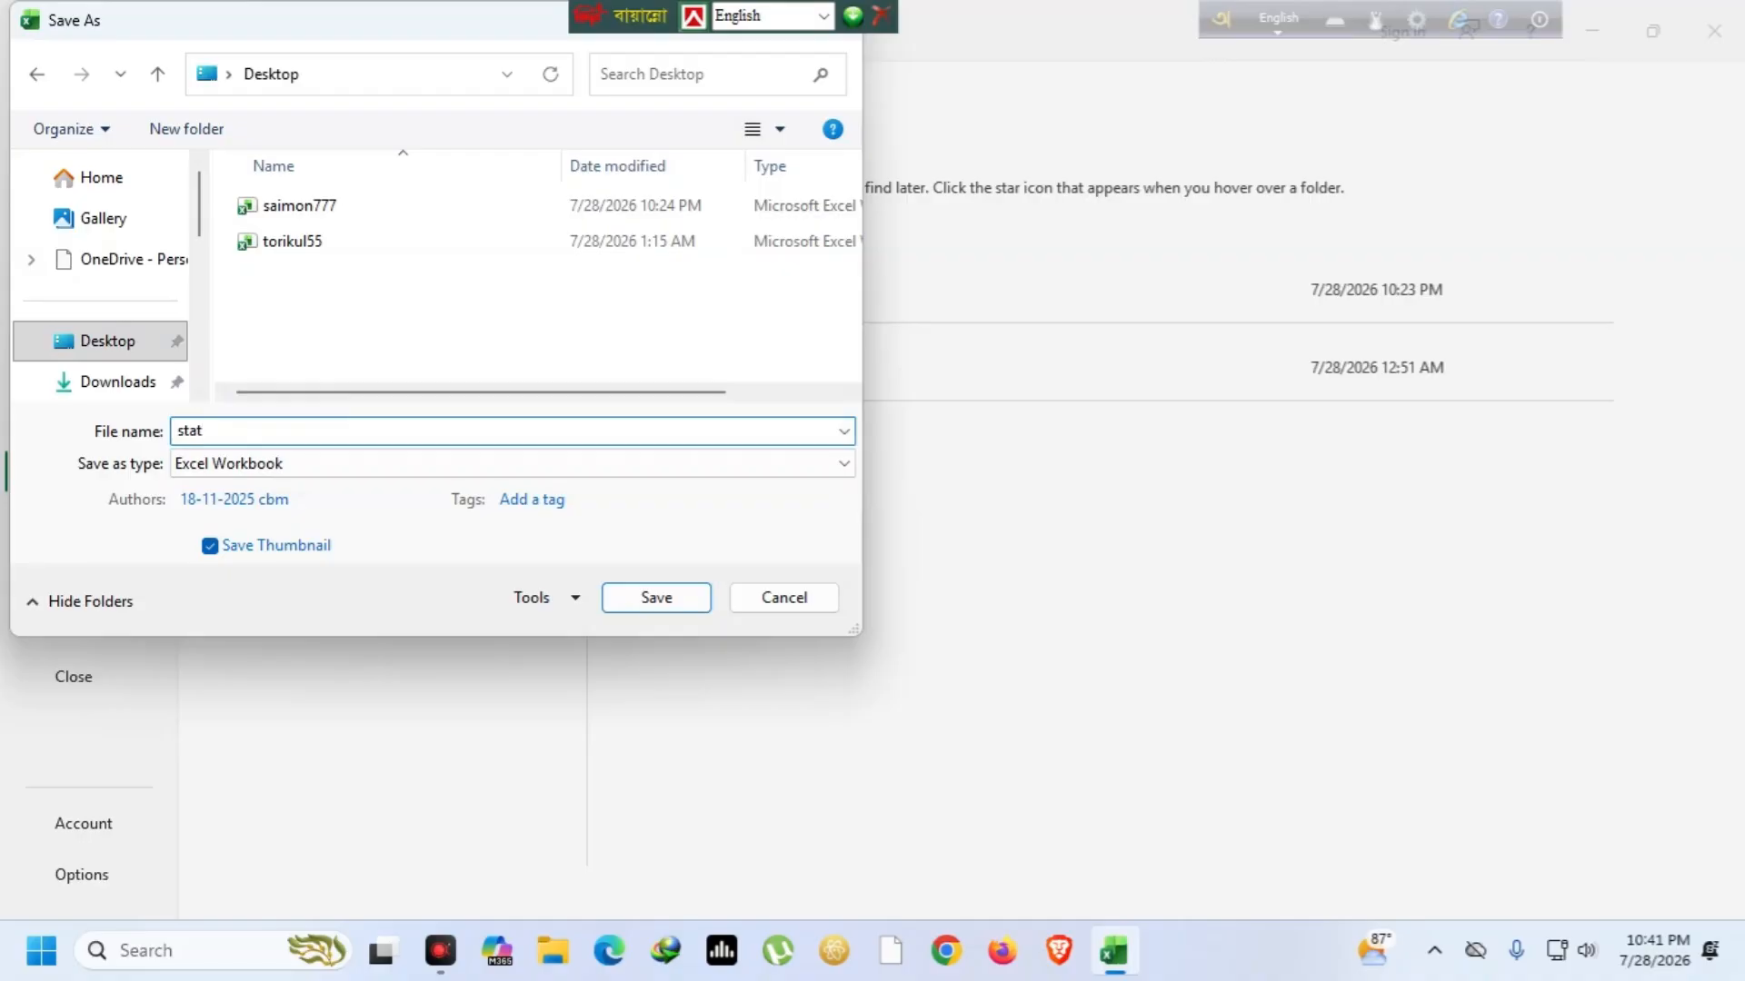
click(164, 351)
click(700, 601)
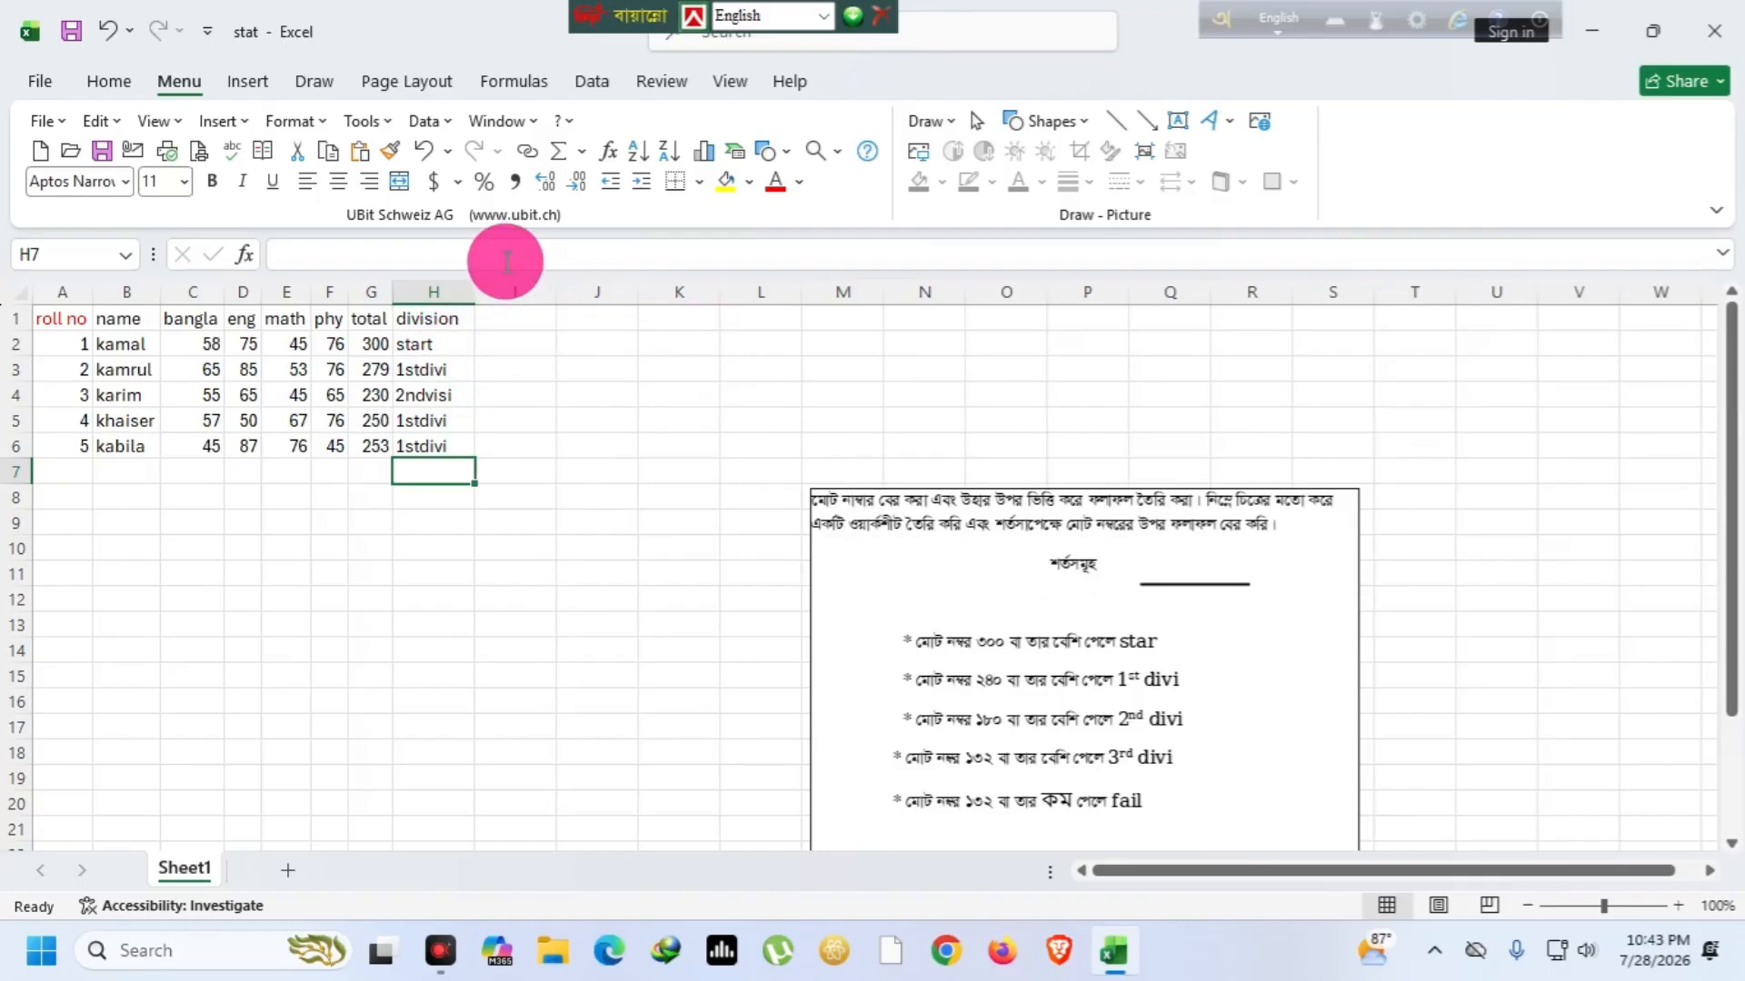
Open the division formula in H2 and examine its first IF condition
click(428, 348)
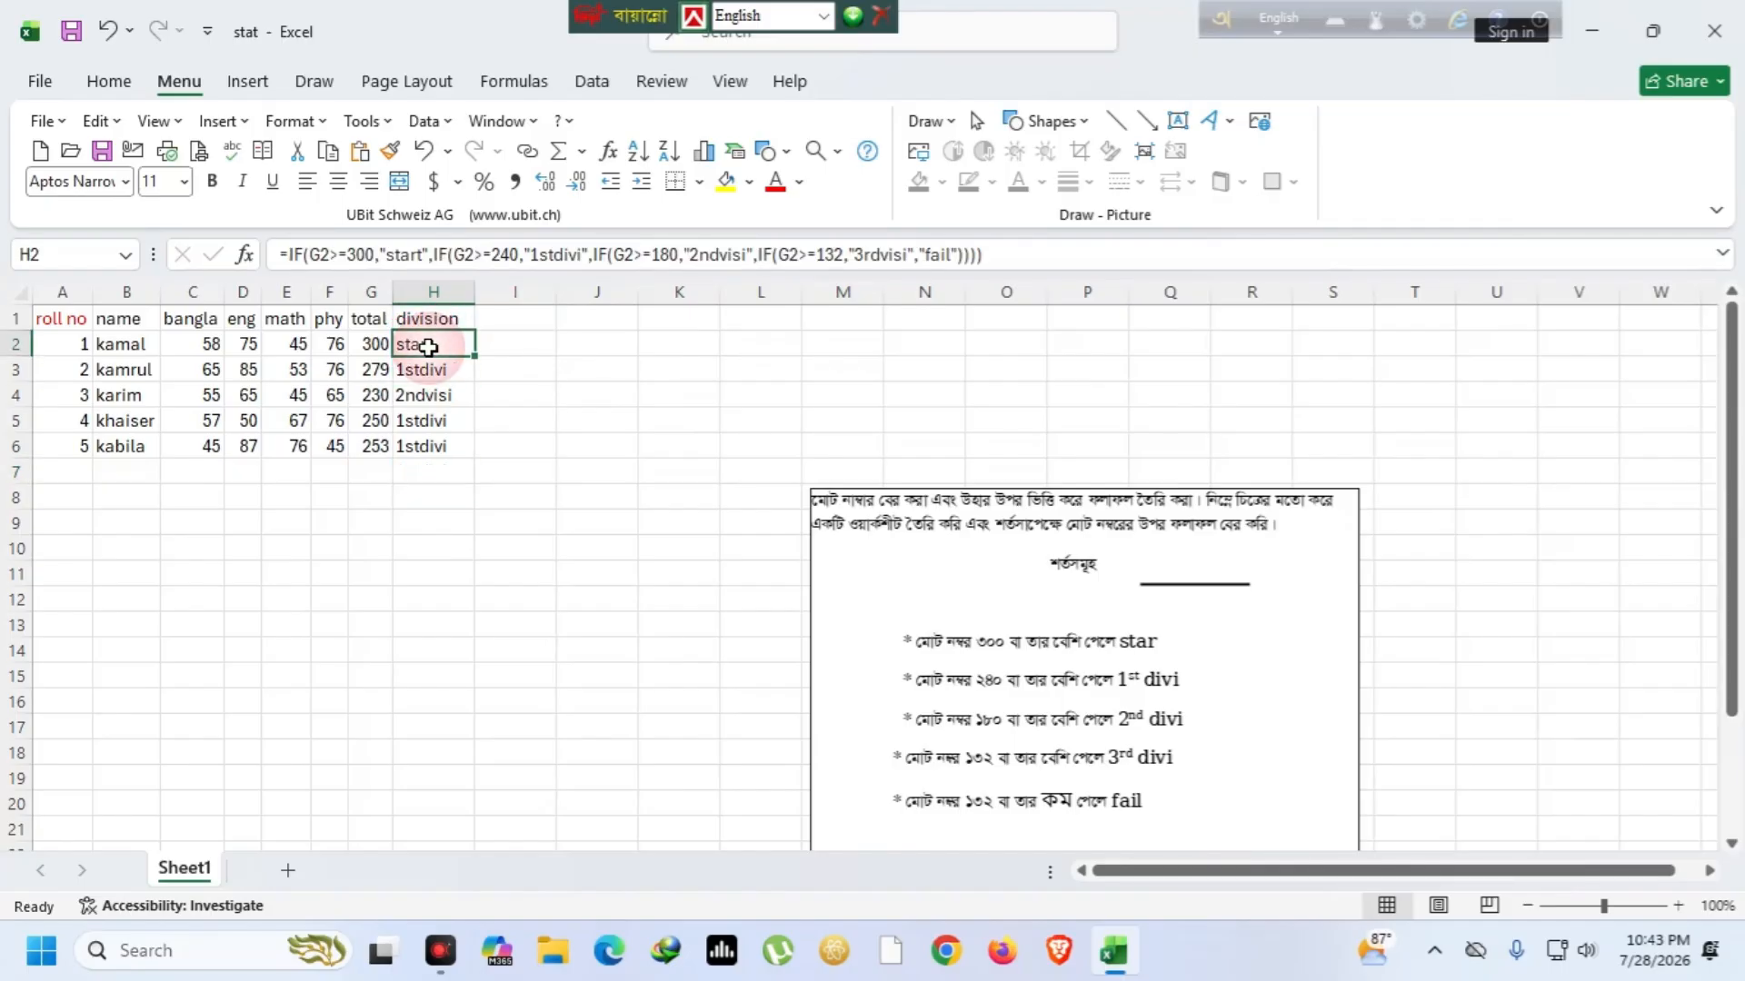
click(287, 254)
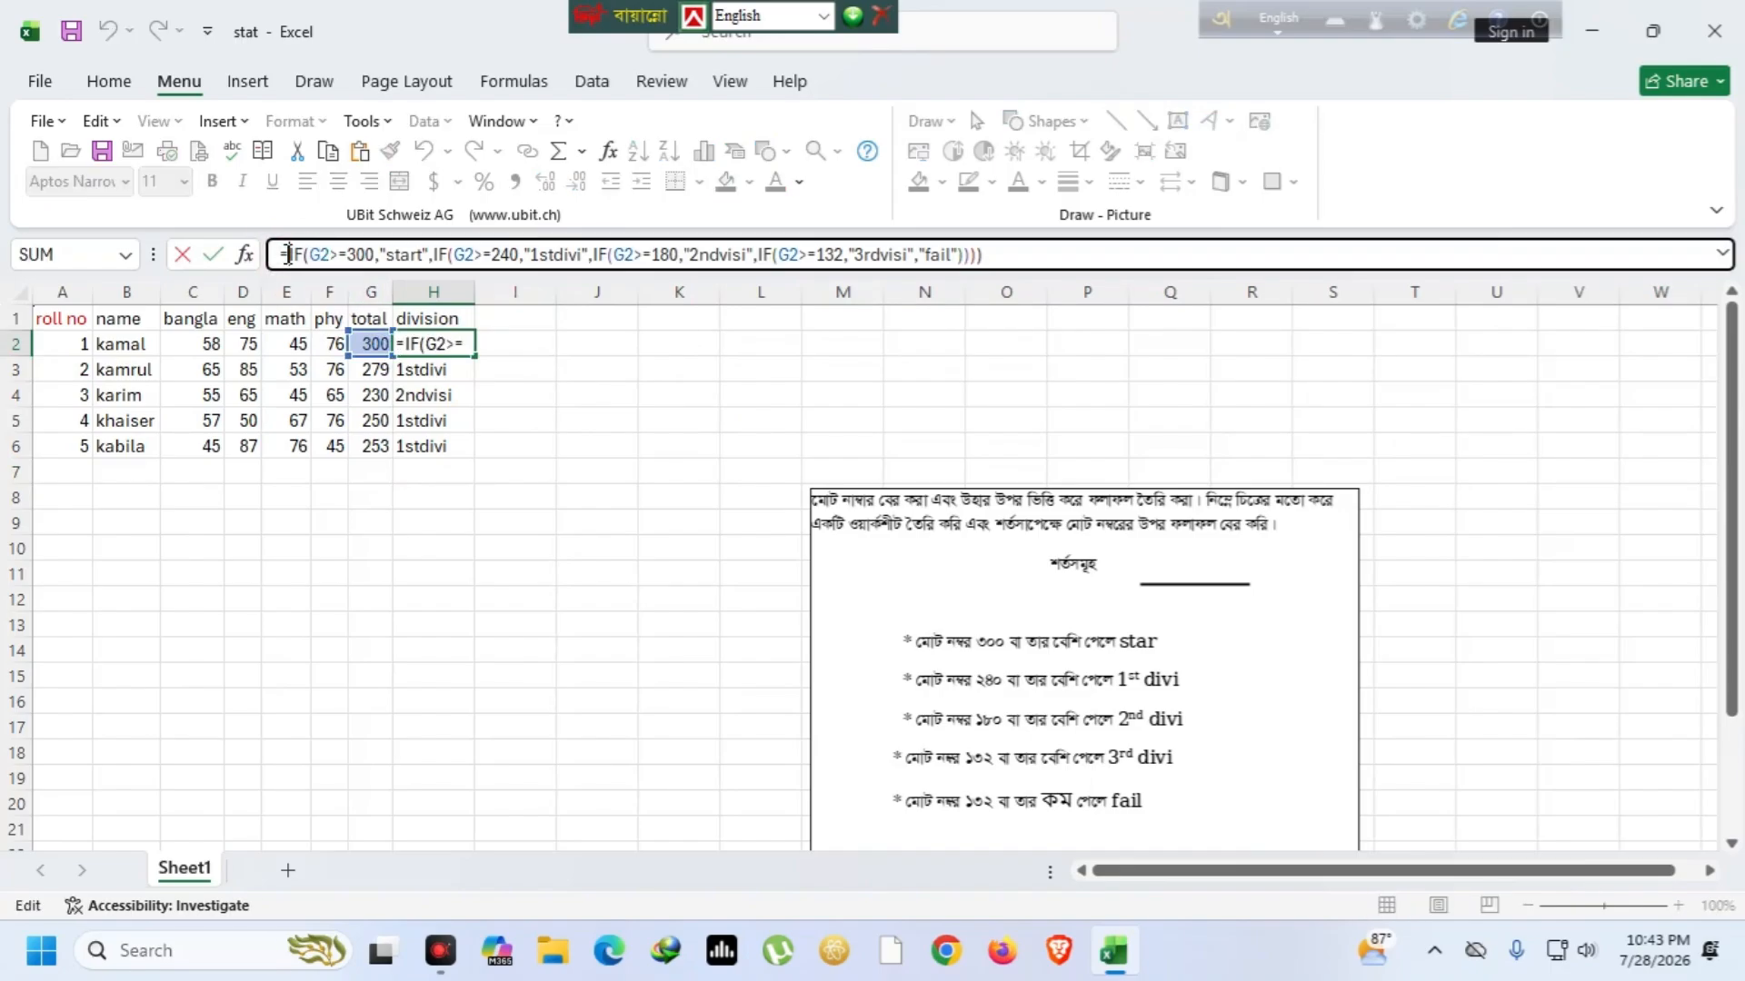
click(291, 254)
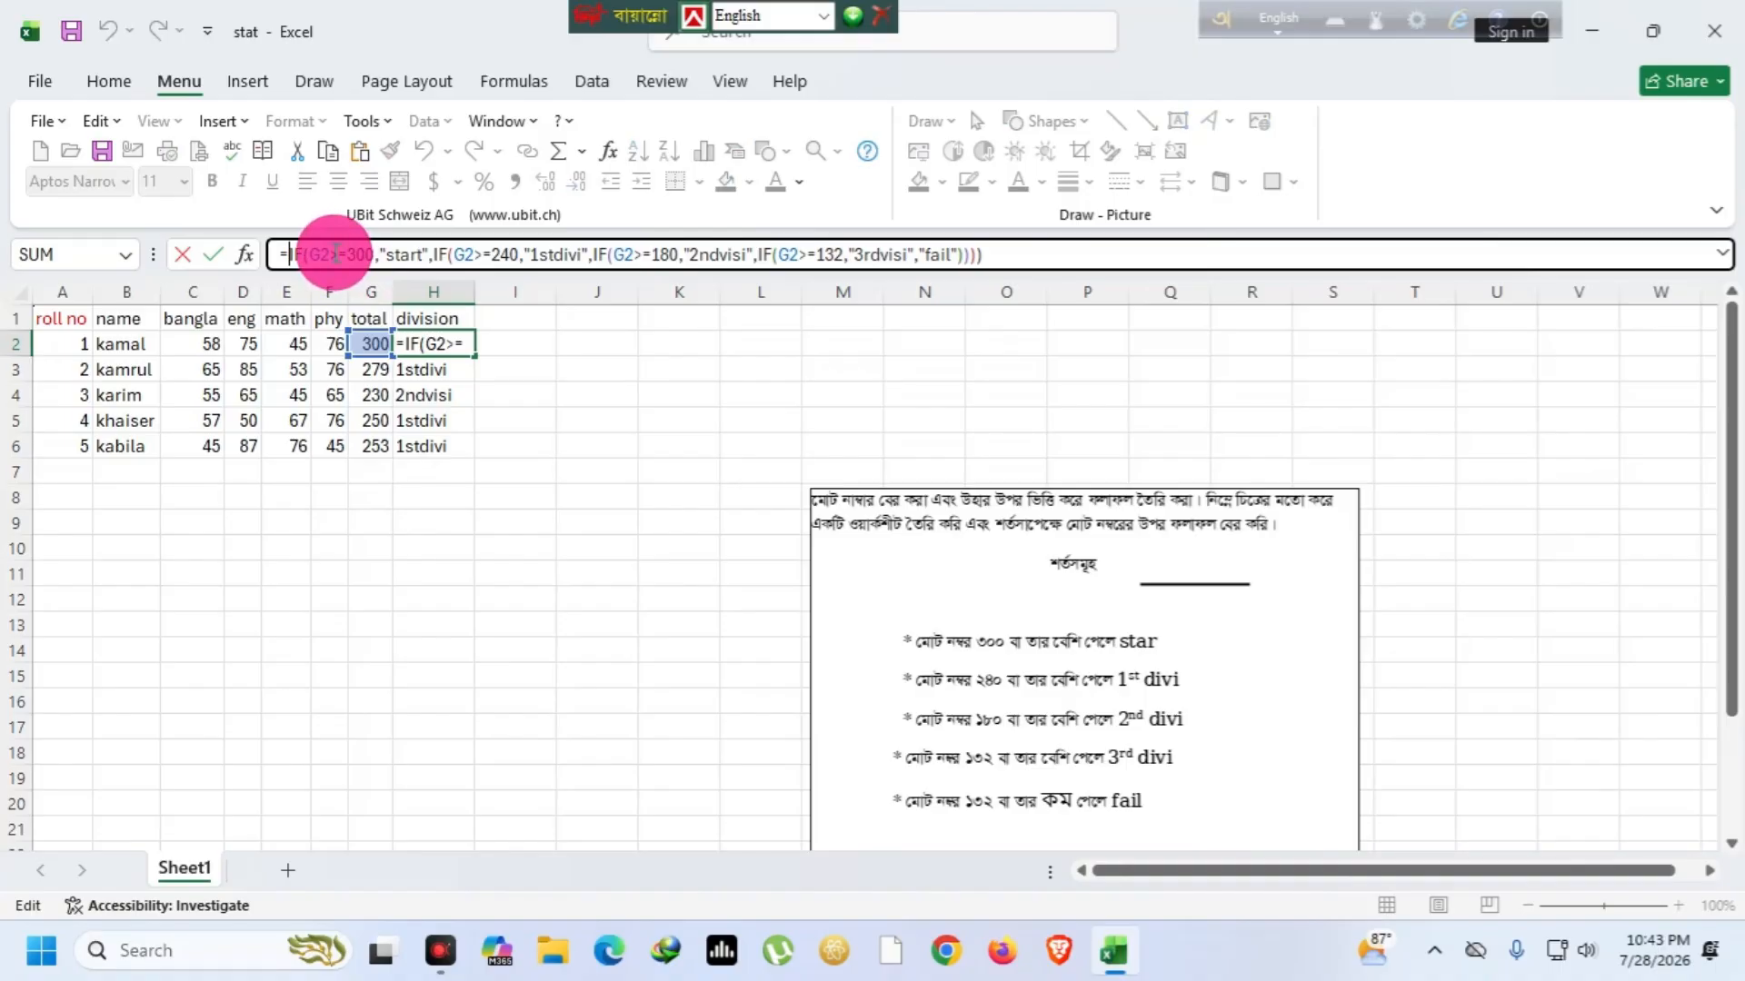
click(336, 254)
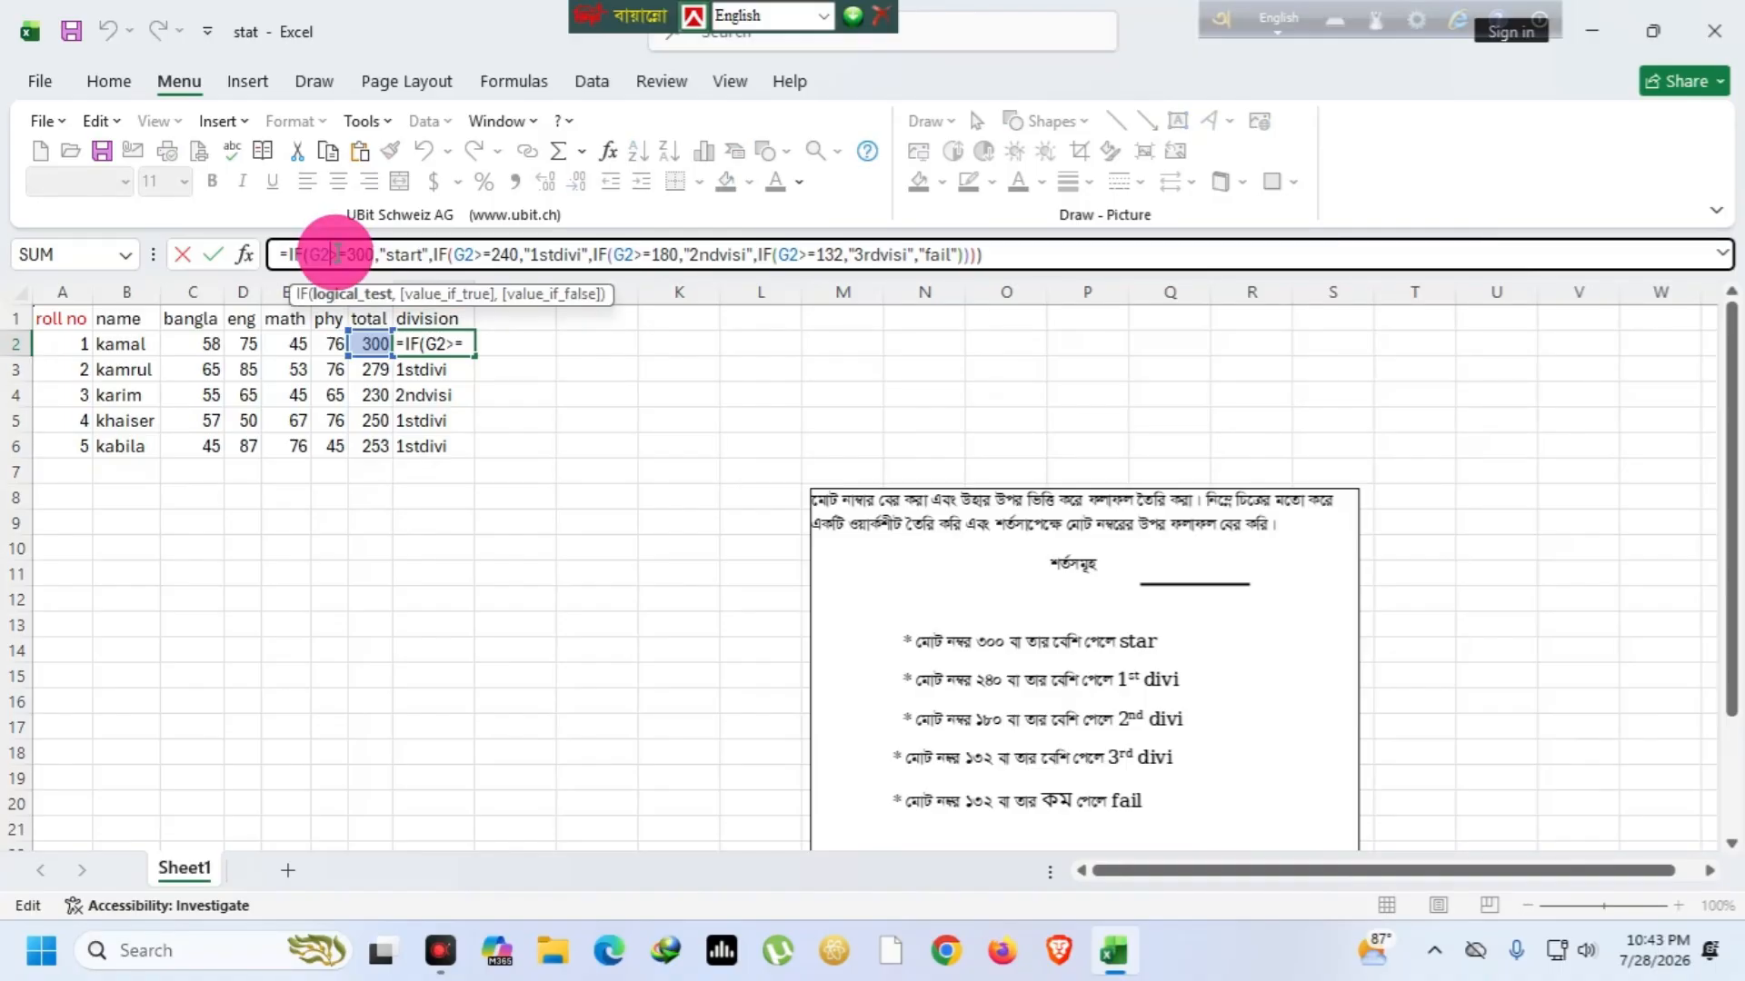